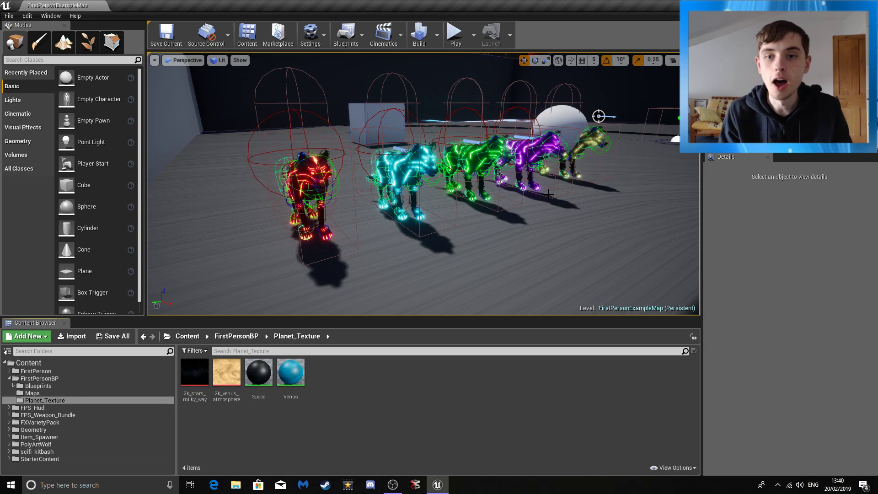
Inspect the row of glowing wolf characters and the white sphere beside them in the arena.
mouse_move(493, 206)
right_down()
mouse_move(502, 202)
mouse_move(499, 215)
mouse_move(485, 214)
mouse_move(501, 214)
right_up()
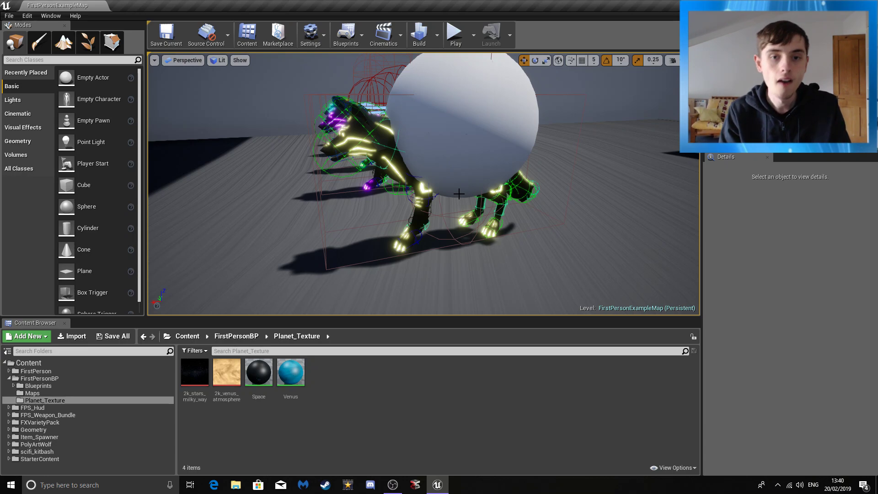
right_drag(470, 178, 454, 168)
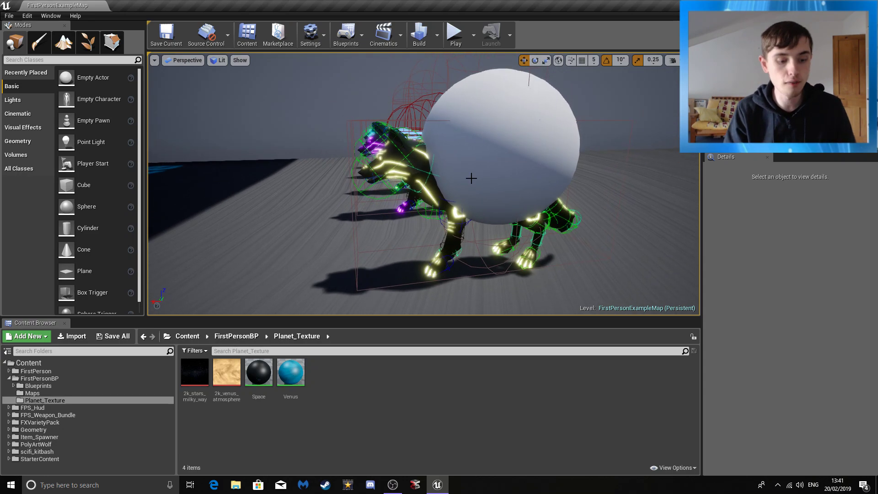
key(s)
right_drag(487, 184, 426, 201)
Examine the dark spherical models with side arms in the arena from close up and several angles.
right_drag(332, 208, 874, 176)
key(w)
key(s)
key(d)
key(w)
key(w)
key(w)
key(w)
key(w)
key(a)
key(w)
mouse_move(547, 175)
right_down()
mouse_move(540, 160)
mouse_move(556, 178)
right_up()
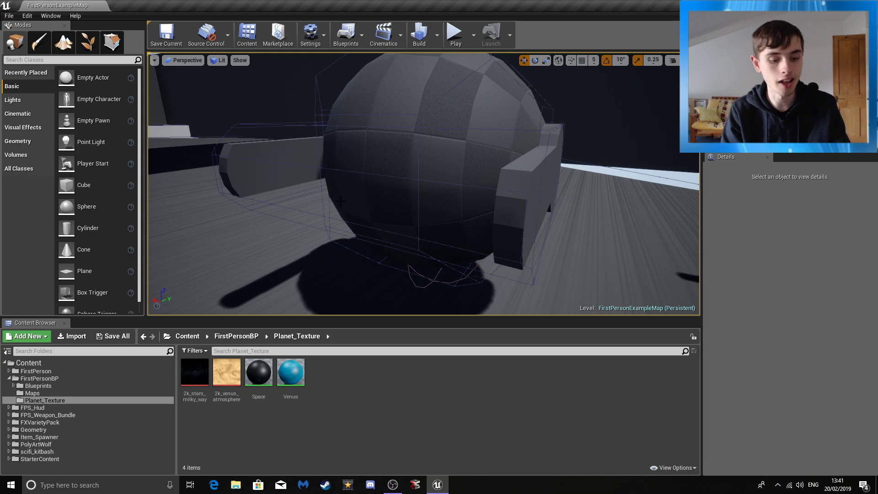
right_drag(404, 198, 477, 199)
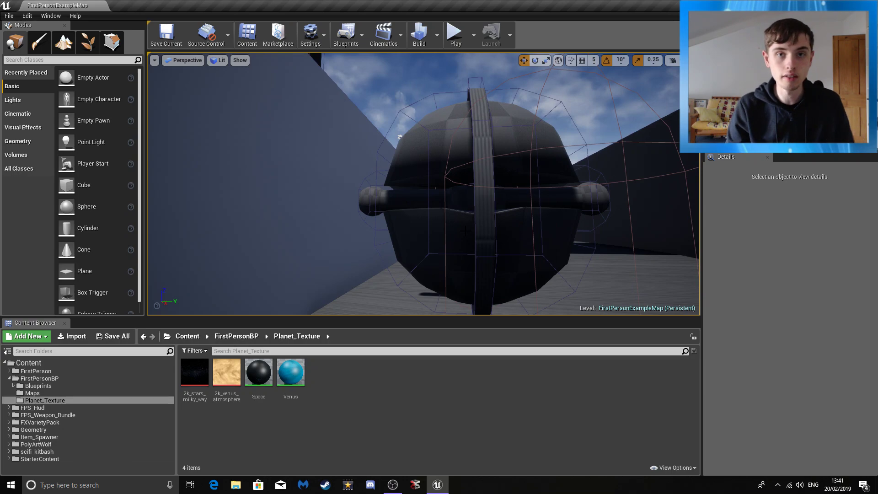
right_drag(477, 199, 526, 201)
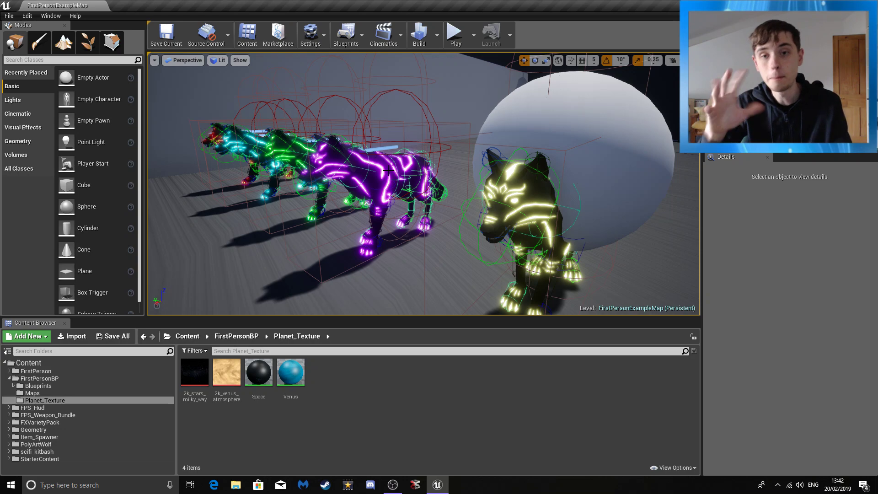
Survey the whole circular arena from above and the structures outside its walls.
mouse_move(412, 217)
right_down()
mouse_move(439, 201)
mouse_move(452, 176)
mouse_move(398, 215)
mouse_move(245, 222)
mouse_move(251, 210)
mouse_move(224, 196)
mouse_move(215, 217)
mouse_move(407, 217)
right_up()
key(s)
key(d)
key(s)
key(s)
key(w)
key(s)
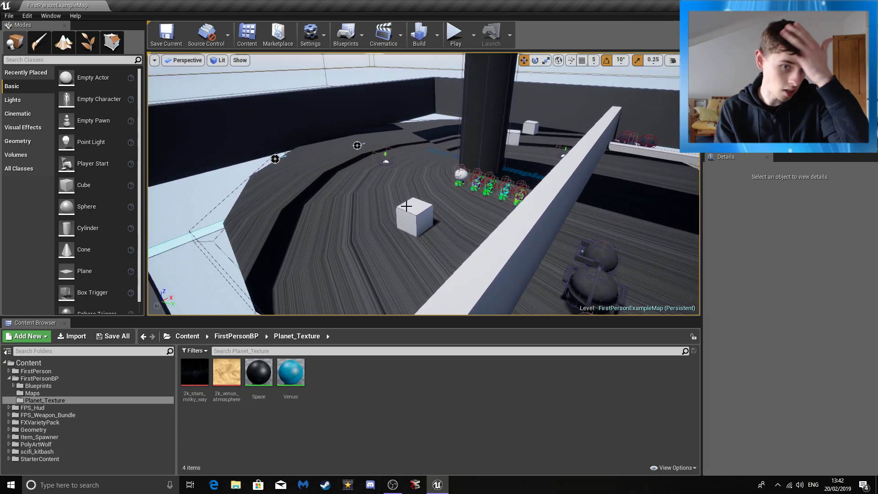
right_drag(405, 200, 588, 161)
key(a)
key(w)
key(d)
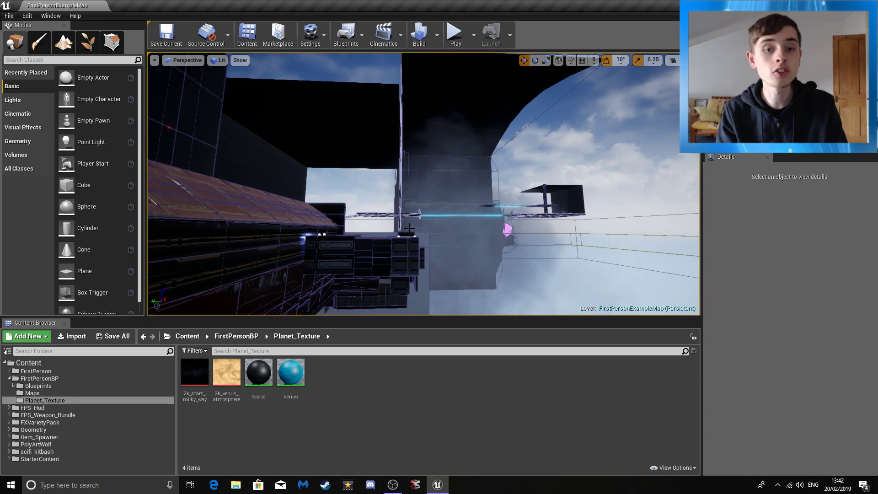
Examine the paneled exterior structure, the grey platform and the curved walkway leading away from it.
right_drag(410, 228, 386, 220)
key(w)
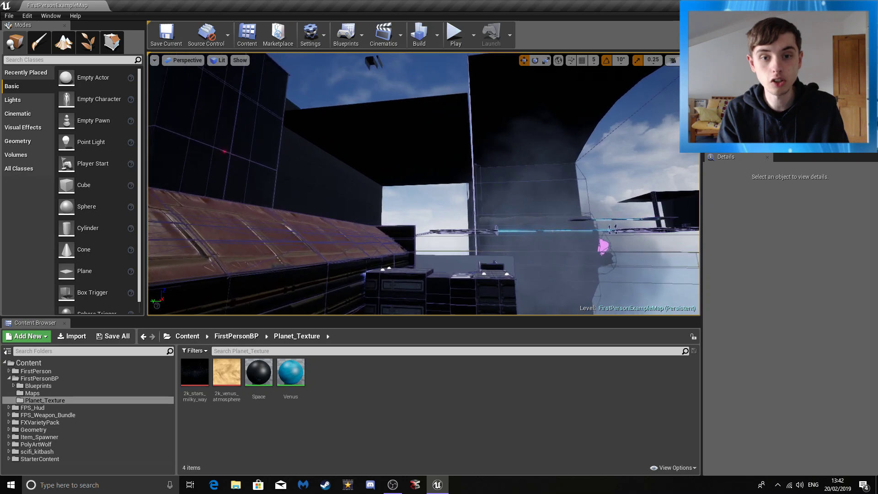
key(w)
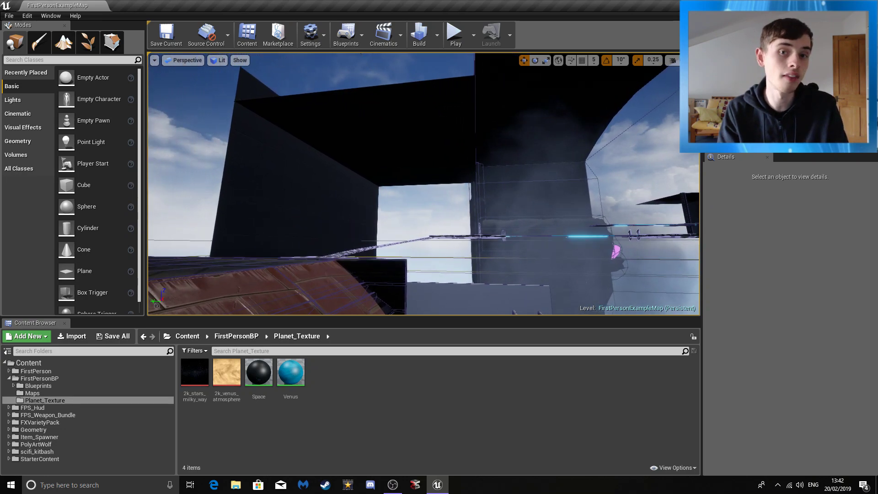
key(w)
key(w)
right_drag(386, 220, 409, 228)
key(w)
key(w)
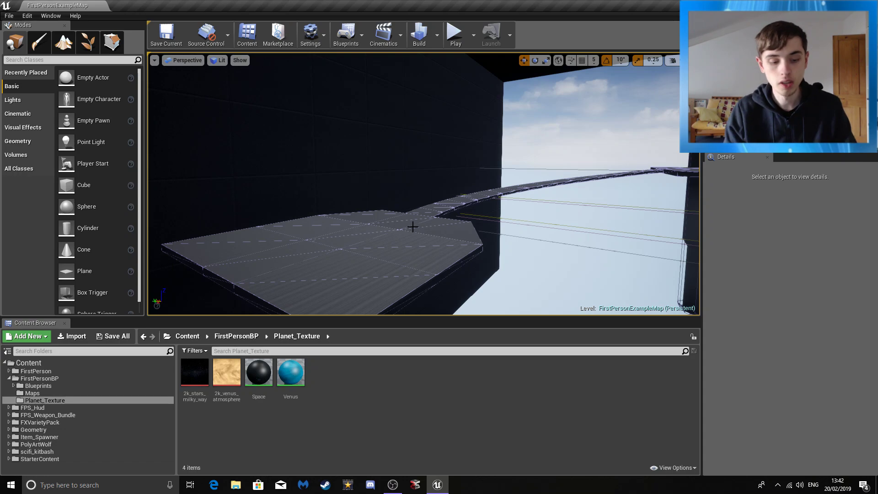
right_drag(292, 220, 346, 224)
right_drag(461, 205, 501, 170)
right_drag(319, 183, 302, 192)
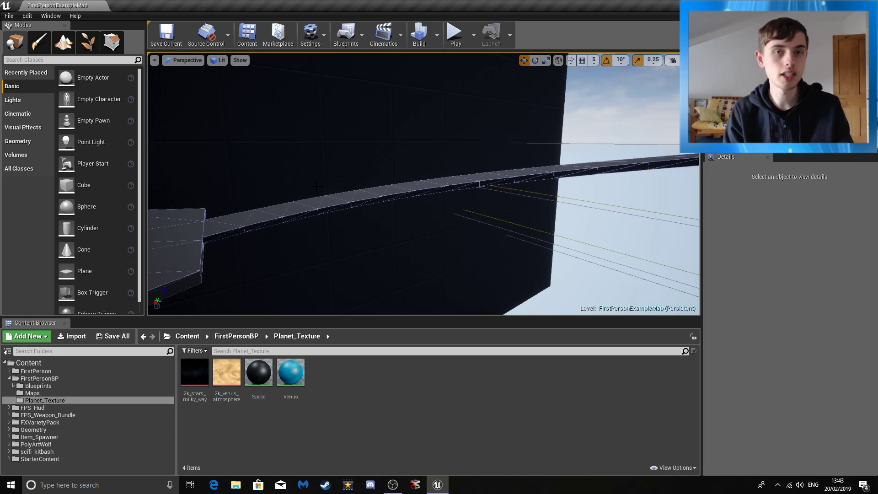
right_drag(353, 158, 384, 181)
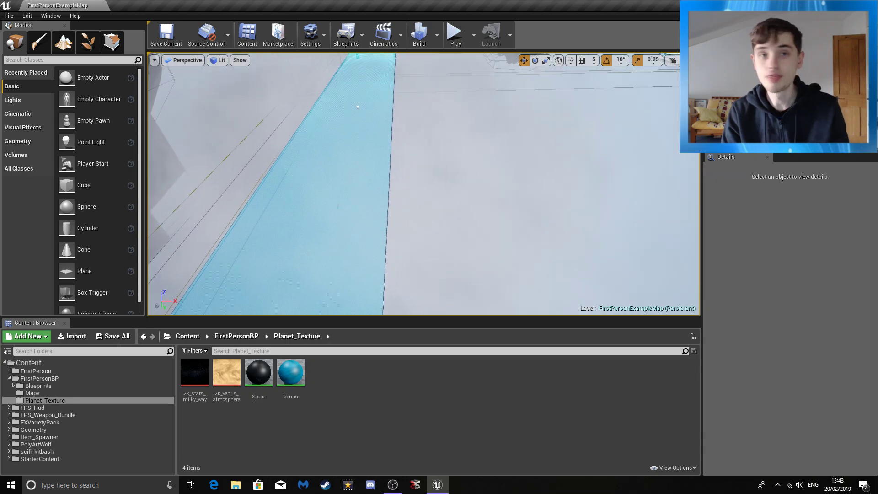
Inspect the glowing cyan bridges and the platforms they connect in the foggy area.
right_drag(424, 183, 373, 151)
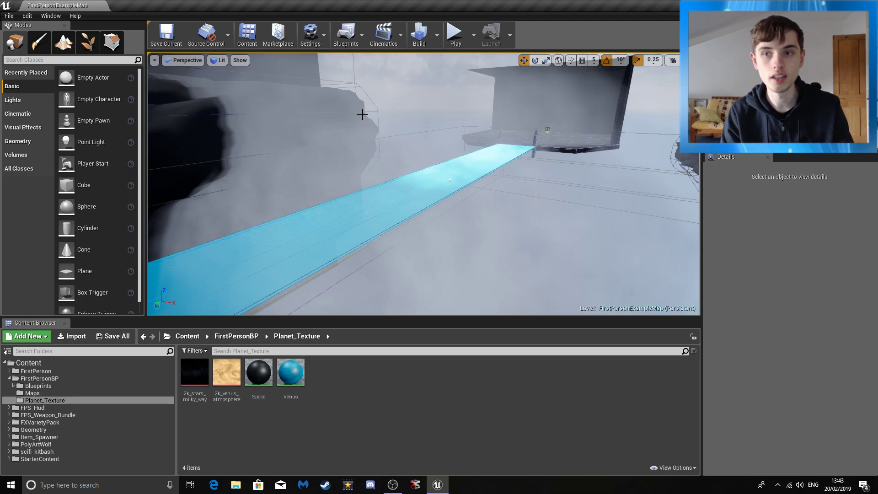
right_drag(426, 183, 352, 186)
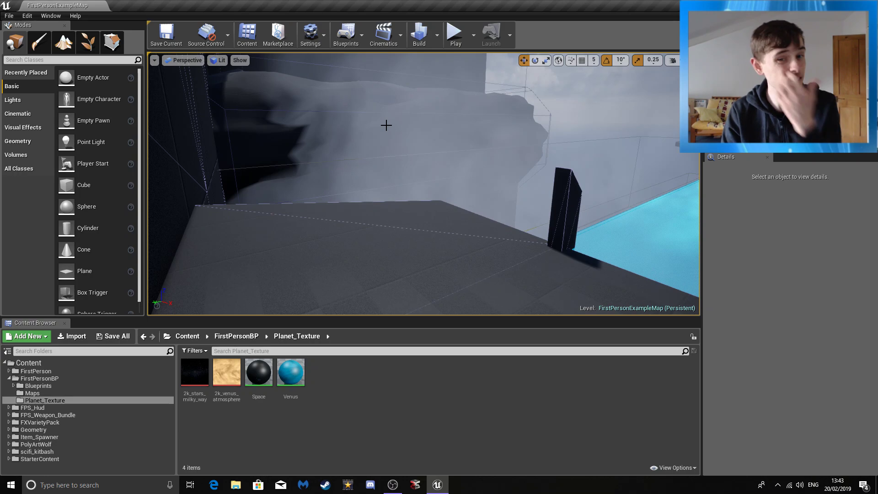
right_drag(425, 183, 469, 174)
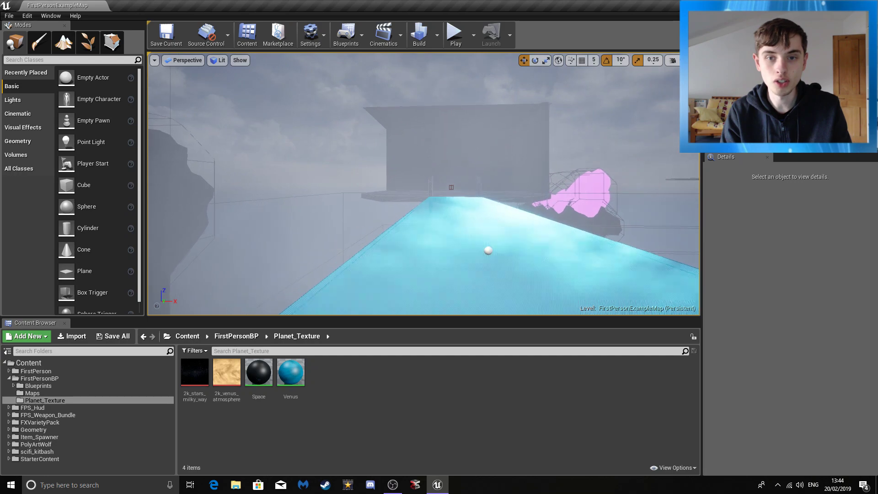
right_drag(468, 173, 361, 182)
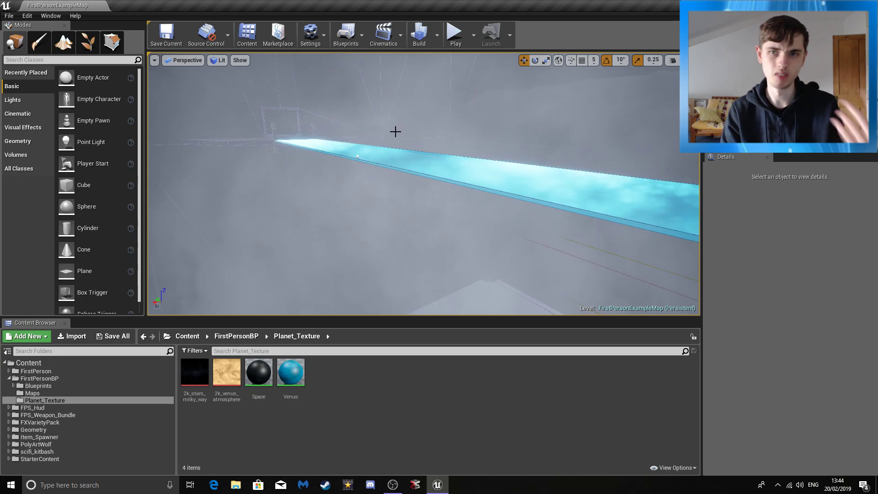
right_drag(414, 178, 395, 131)
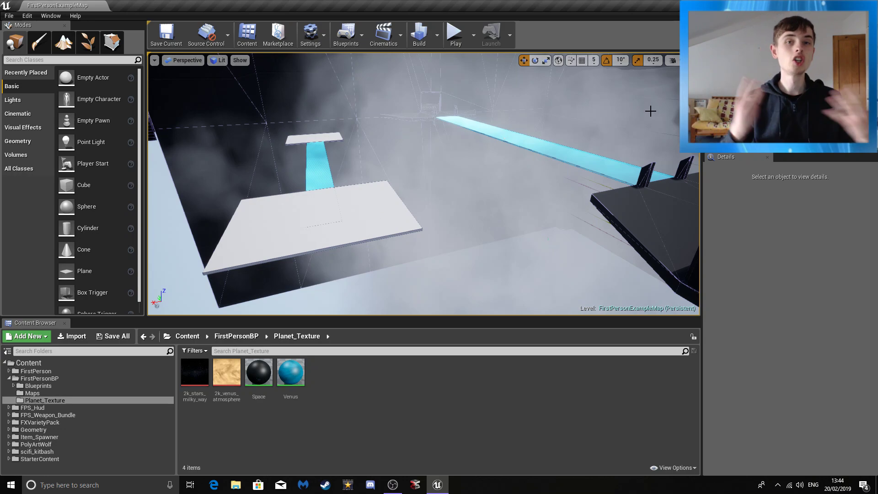
View the hangar interior with its blue-lit ceiling and the large white dome in the middle.
click(672, 61)
right_drag(547, 239, 412, 213)
key(w)
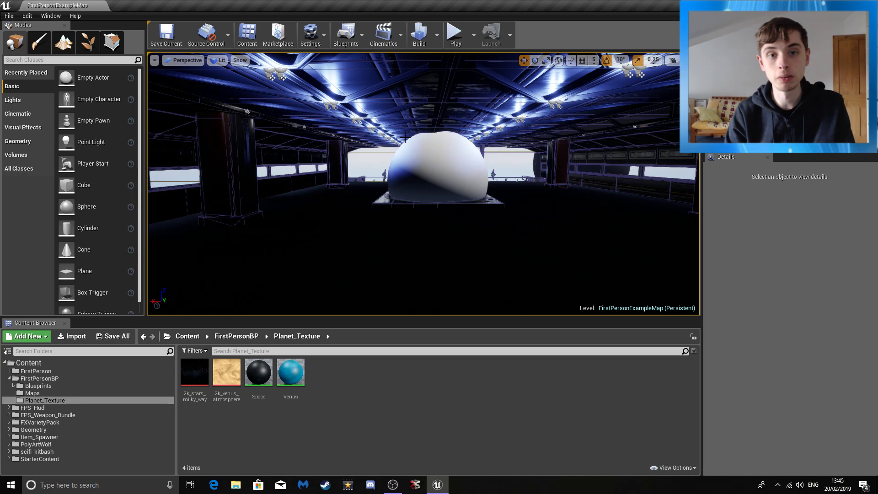
right_drag(398, 140, 421, 130)
key(w)
key(s)
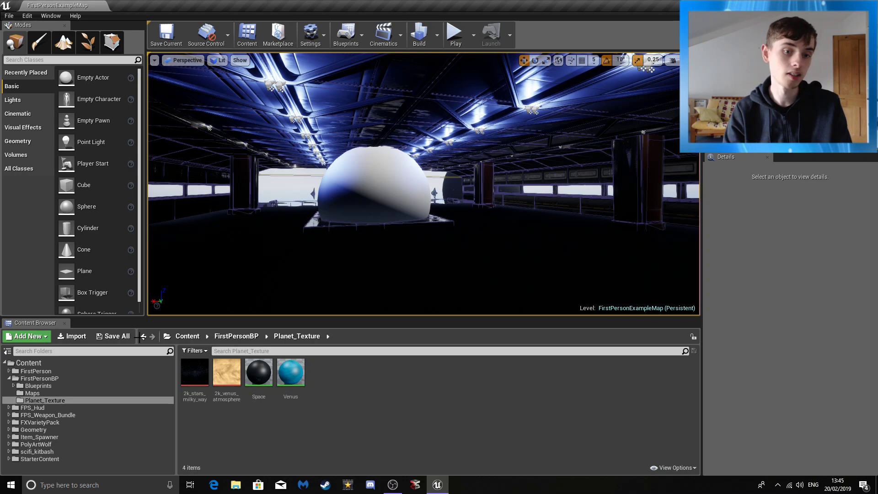
Open the meshes folder of scifi_kitbash and browse its hangar, light and rail meshes.
click(51, 452)
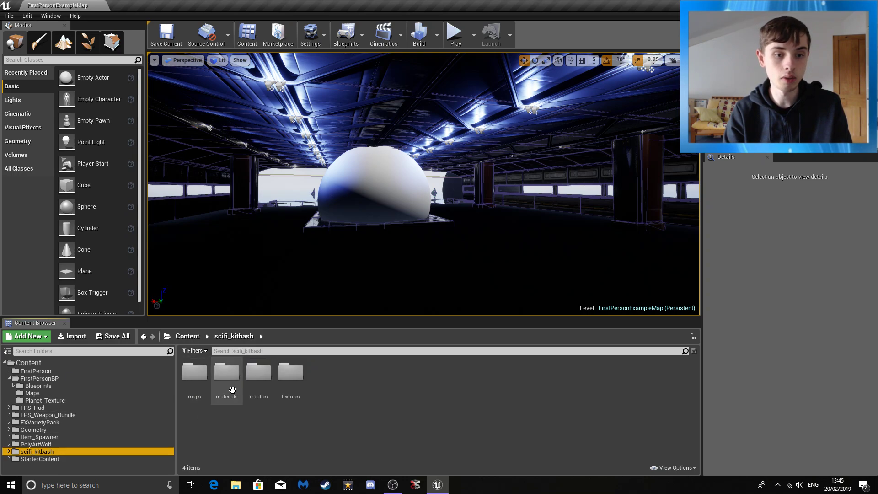
double_click(264, 376)
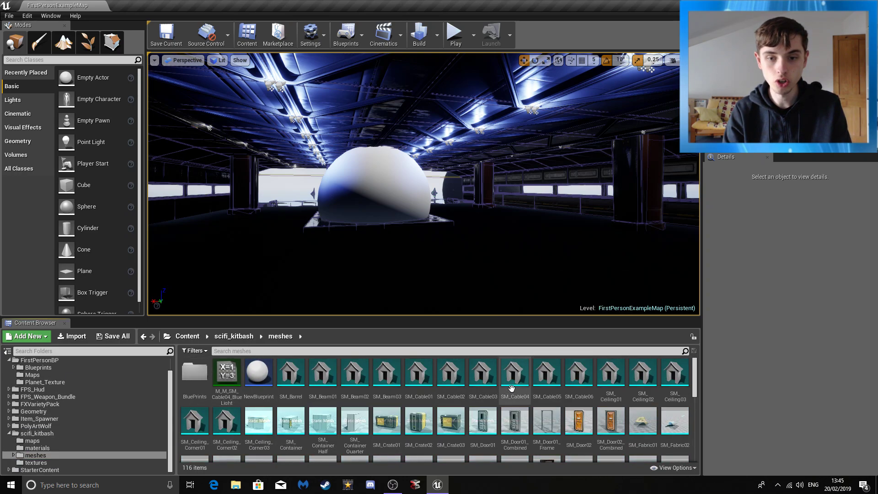
scroll(507, 382, down, 5)
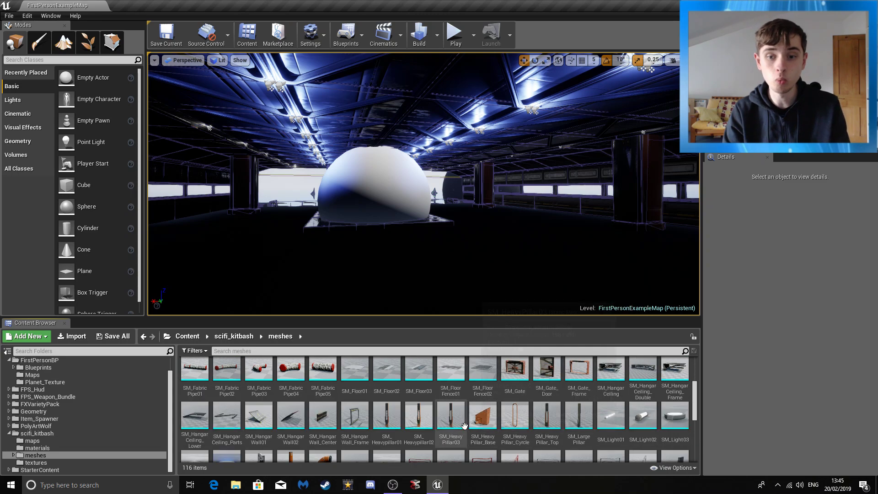
scroll(464, 425, down, 2)
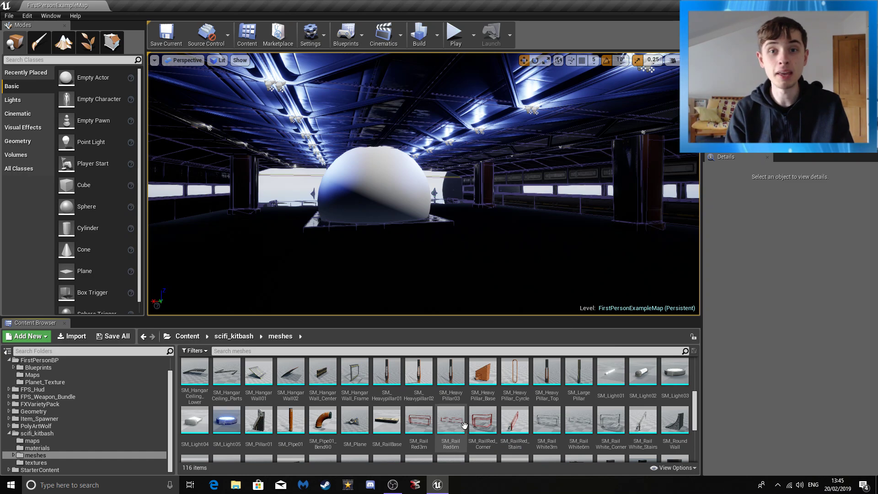
Try shifting the SM_HangarCeiling_Parts piece along the X axis, and undo the move.
right_drag(425, 196, 423, 151)
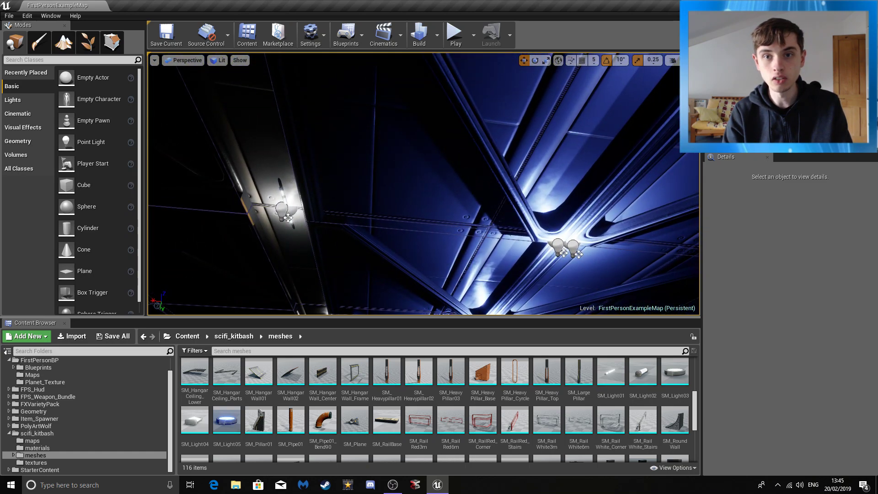
click(511, 157)
right_drag(469, 111, 325, 121)
right_drag(430, 145, 400, 155)
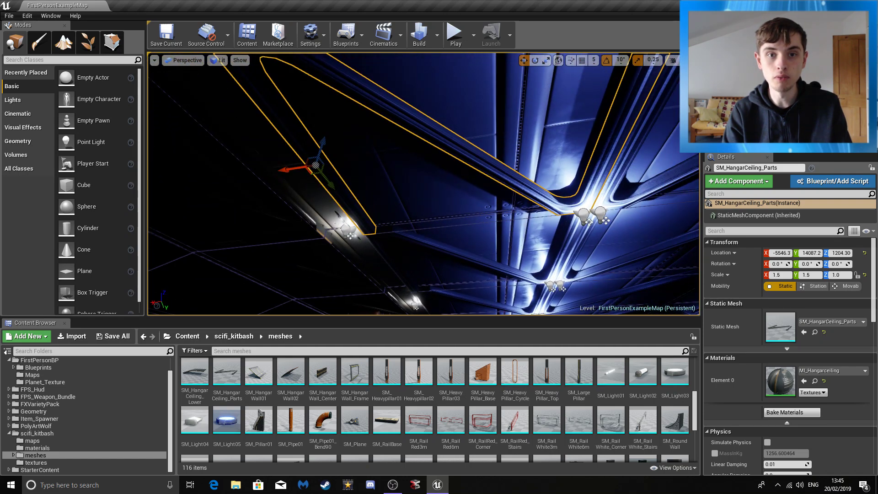
drag(295, 169, 367, 186)
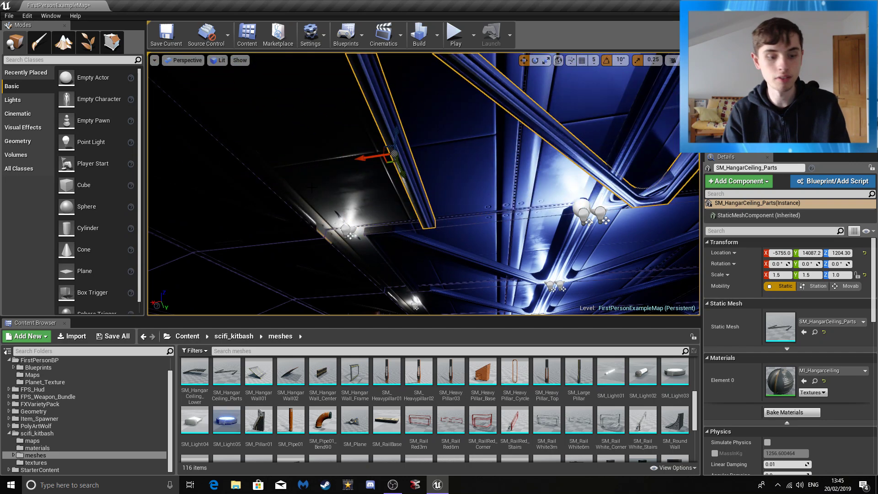
key(ctrl+z)
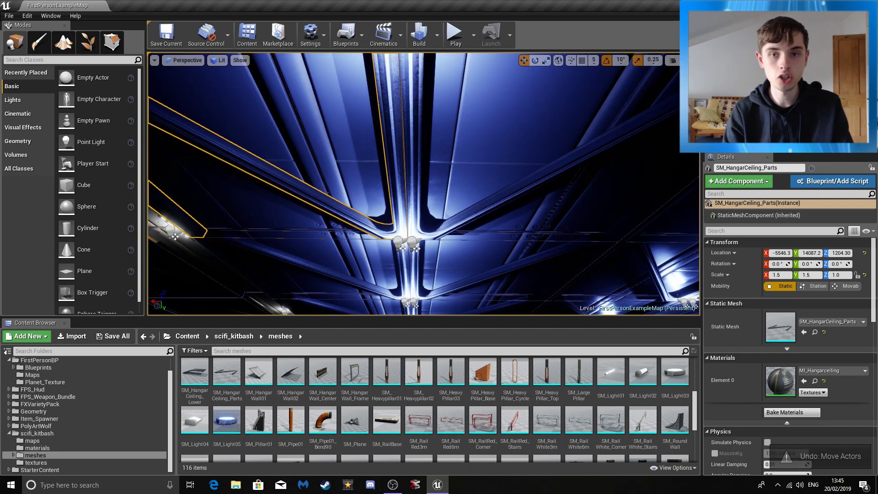
Select another hangar ceiling part and a hangar wall frame to inspect which meshes they use.
right_drag(394, 138, 436, 183)
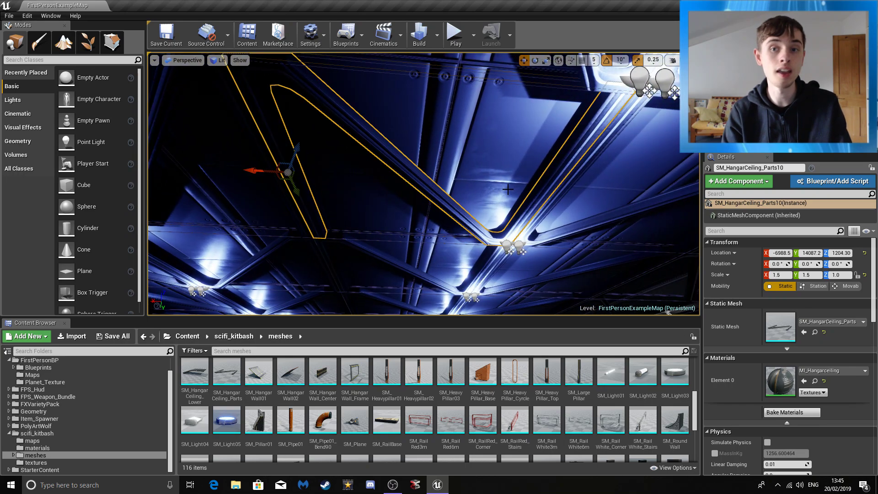
right_drag(429, 235, 277, 288)
click(405, 172)
right_drag(476, 210, 455, 170)
click(486, 165)
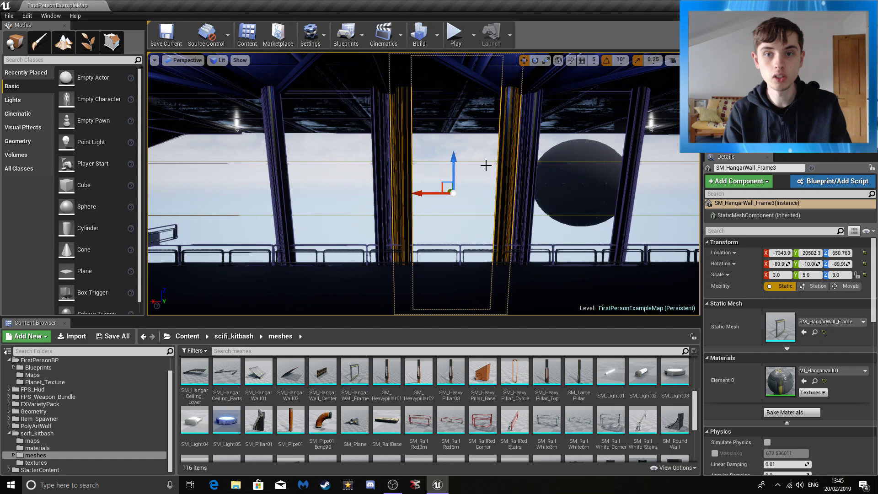
Select the railing along the hangar's open side and inspect the Railing2 blueprint's details.
click(521, 158)
right_drag(575, 186, 485, 208)
click(578, 176)
right_drag(614, 175, 636, 172)
click(409, 186)
right_drag(409, 186, 361, 189)
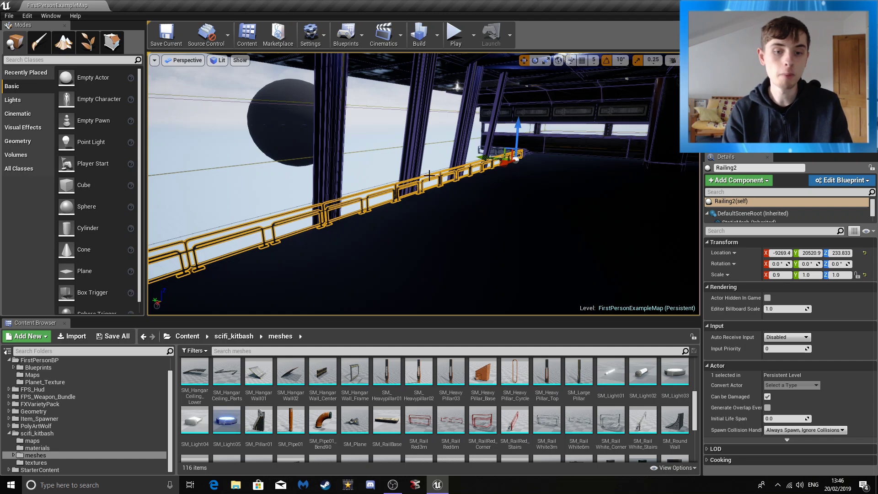
Find the stair meshes in the kit, then inspect the placed SM_Stairs01 flight and the raised platform with the glowing pad.
scroll(340, 368, down, 5)
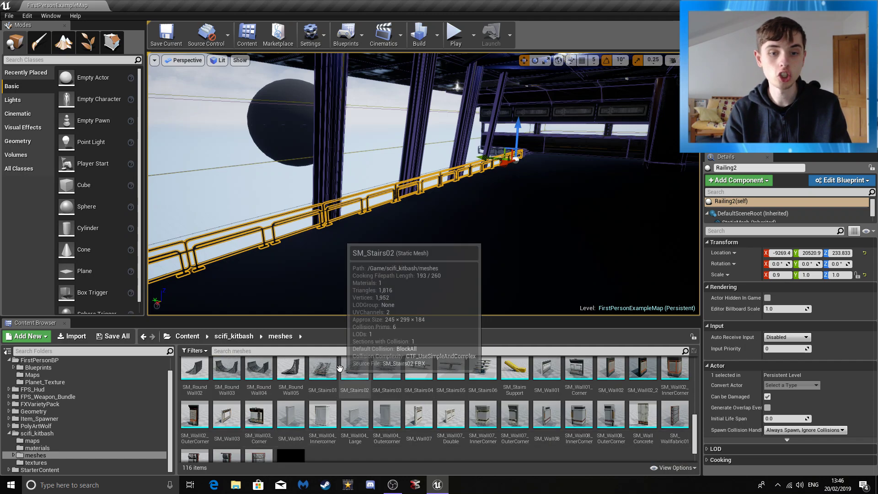
right_drag(411, 192, 430, 187)
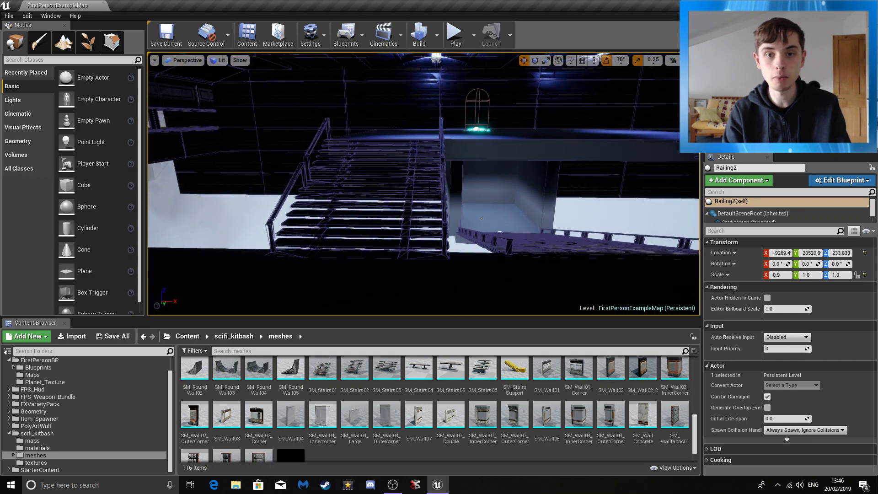
click(394, 204)
alt+drag(356, 263, 374, 187)
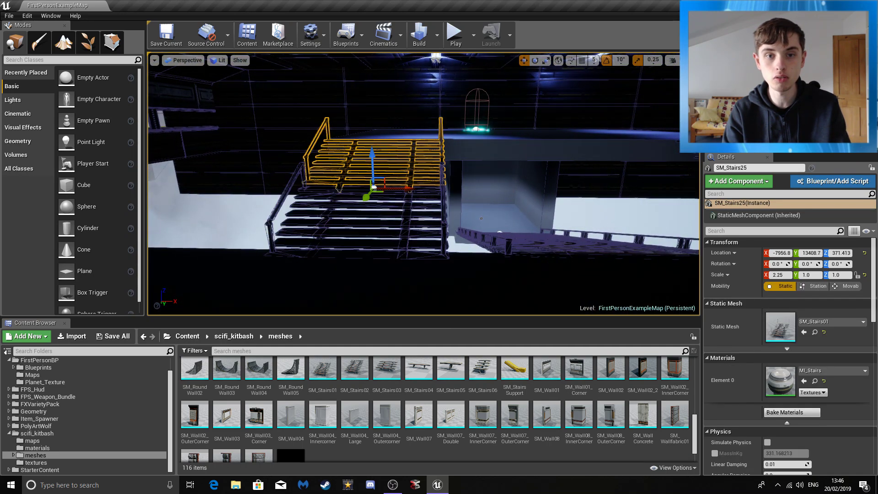
right_drag(337, 210, 315, 163)
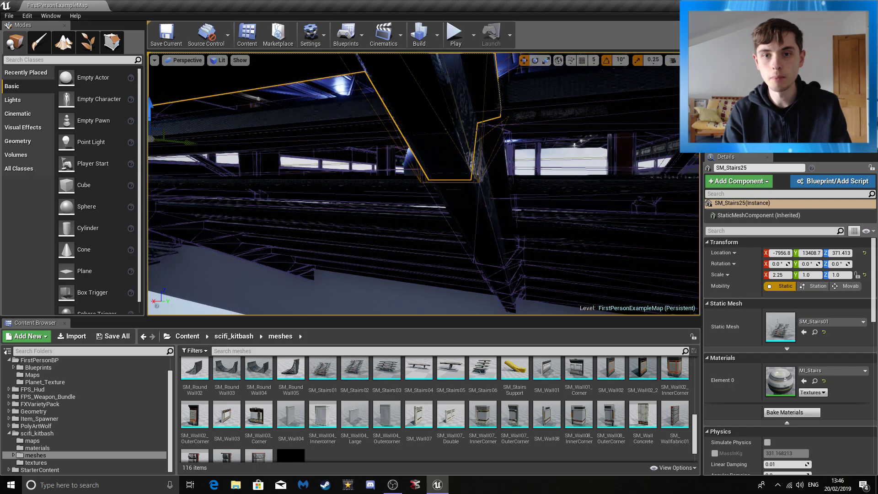
click(258, 98)
right_drag(258, 99, 170, 117)
key(w)
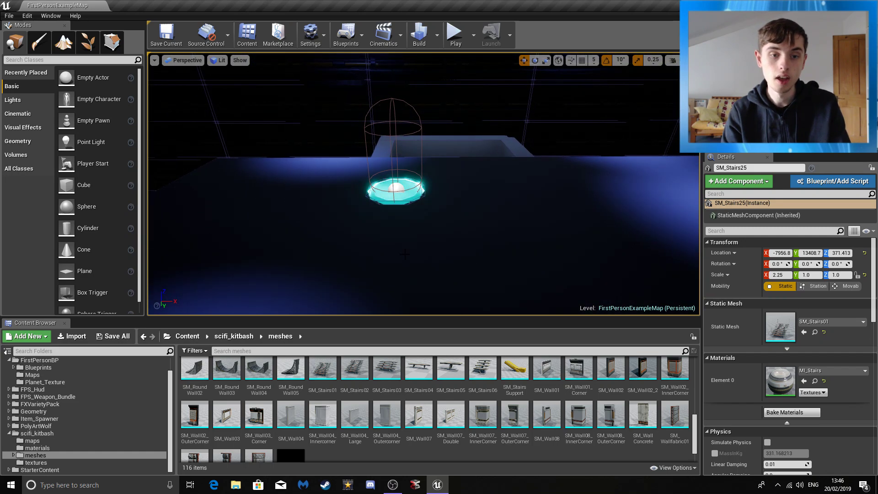
Examine the white dome and its platform from around the hangar interior, and select the dome to inspect its Plane actor details.
right_drag(392, 252, 585, 231)
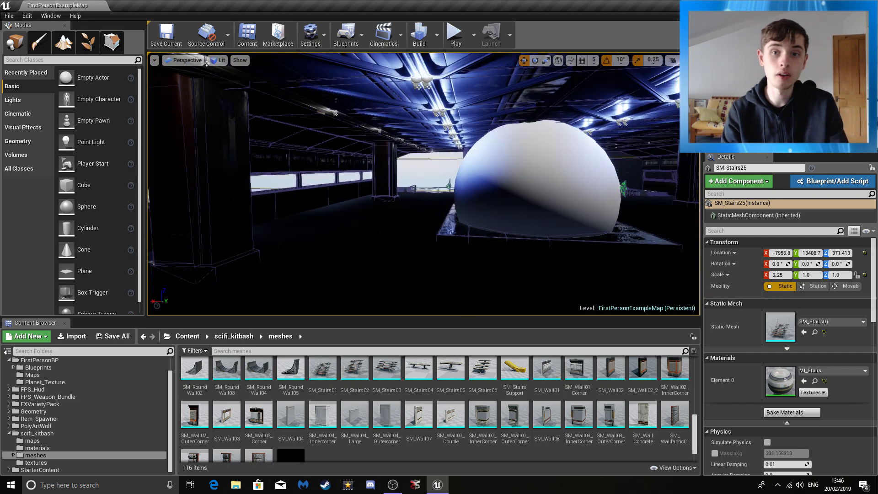
key(w)
right_drag(497, 241, 451, 241)
key(s)
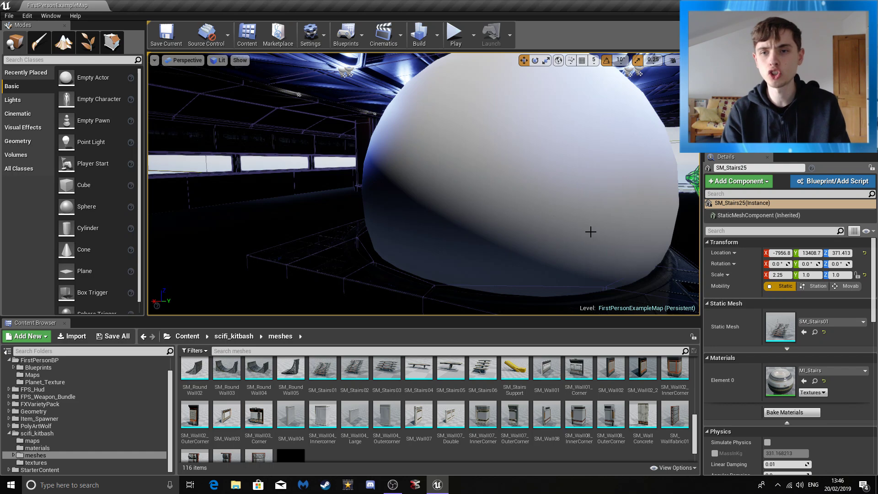
key(s)
right_drag(451, 241, 562, 252)
key(w)
key(s)
key(w)
key(d)
key(w)
key(w)
key(s)
key(a)
key(w)
key(w)
key(w)
key(s)
click(457, 192)
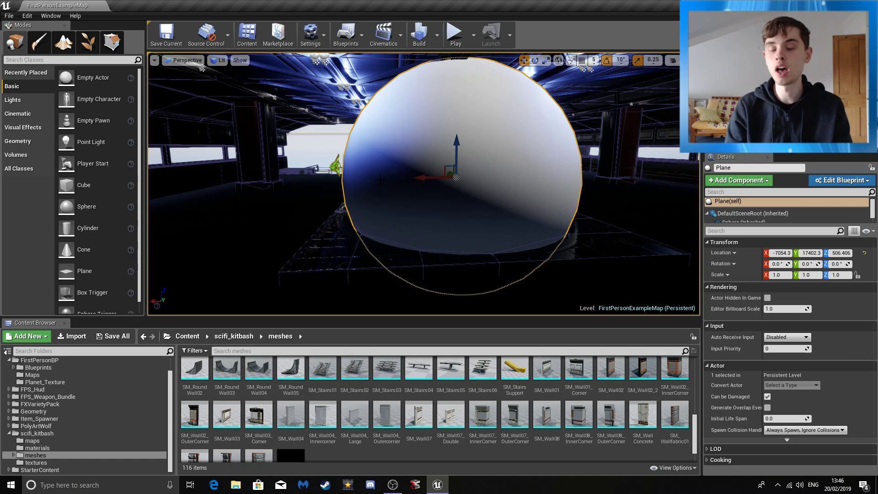
Move the giant dark sphere outside the hangar along the X and Y axes to about X -30471, Y 98361.
right_drag(385, 200, 366, 175)
key(w)
click(414, 218)
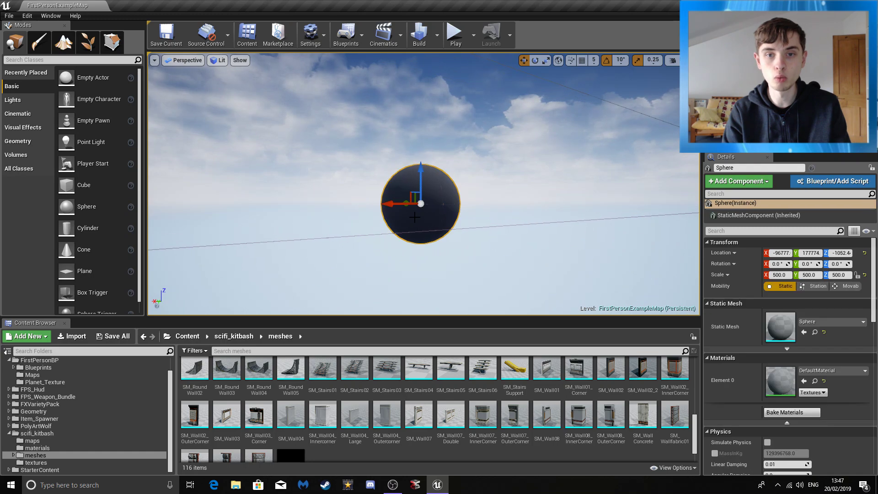
drag(406, 203, 567, 245)
right_drag(567, 245, 659, 242)
key(s)
right_drag(563, 201, 494, 201)
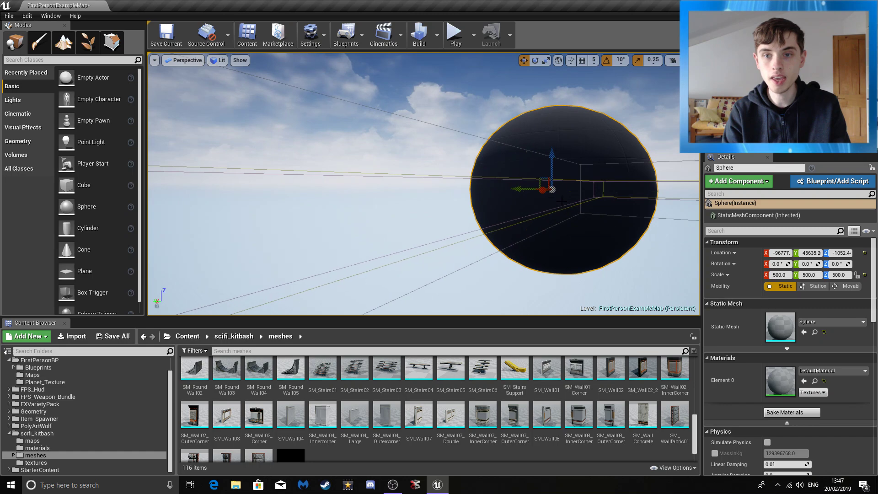
drag(541, 191, 320, 311)
right_drag(319, 311, 211, 301)
key(w)
key(w)
drag(379, 200, 234, 197)
View the relocated sphere from inside the hangar, and select two ceiling lights to inspect the Plain_light actors.
right_drag(465, 204, 663, 197)
key(w)
right_drag(407, 174, 444, 174)
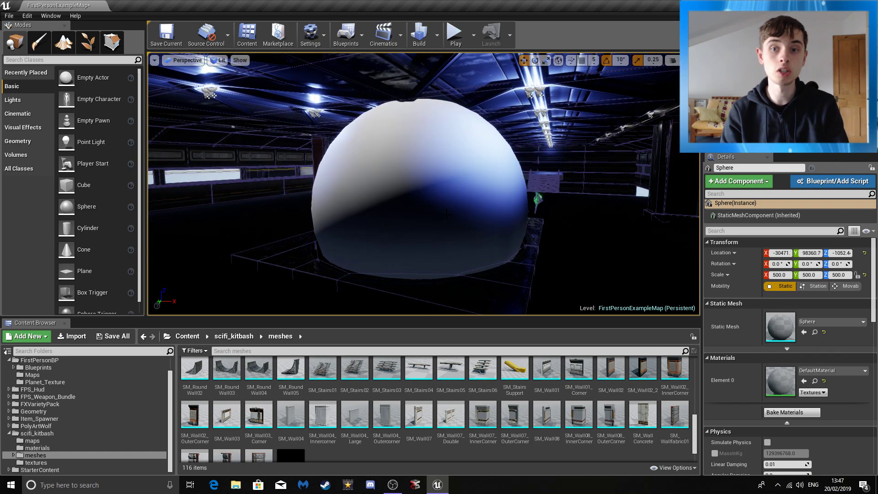
right_drag(442, 207, 442, 220)
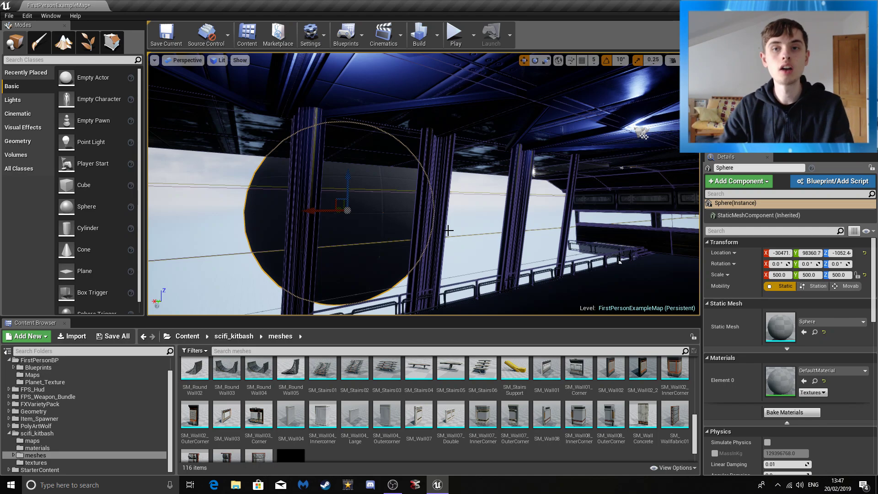
right_drag(444, 262, 506, 265)
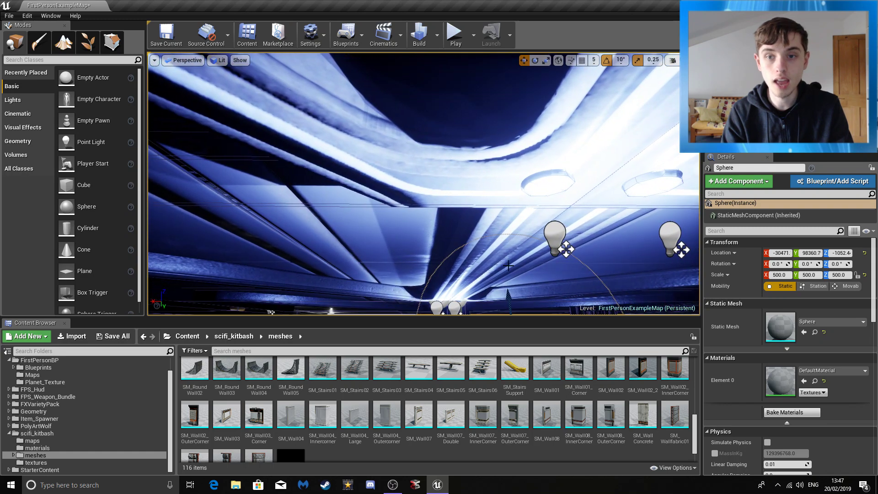
click(556, 237)
click(668, 236)
right_drag(642, 235, 595, 285)
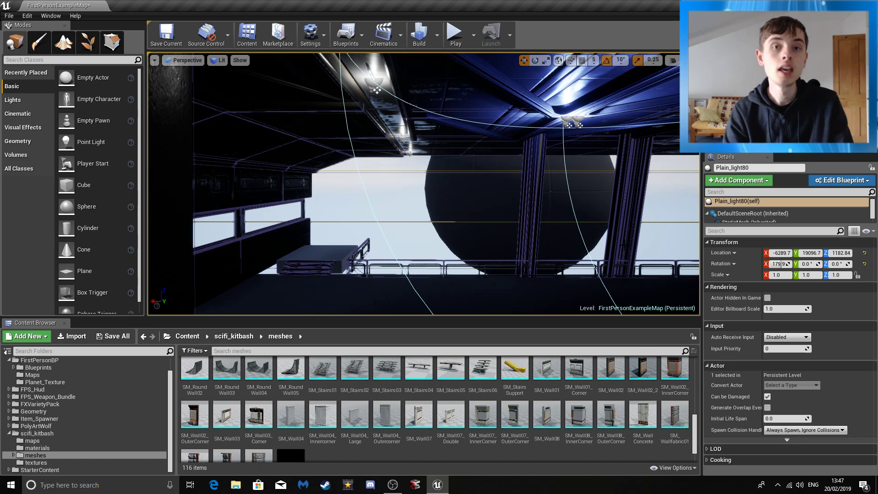
right_drag(423, 184, 590, 190)
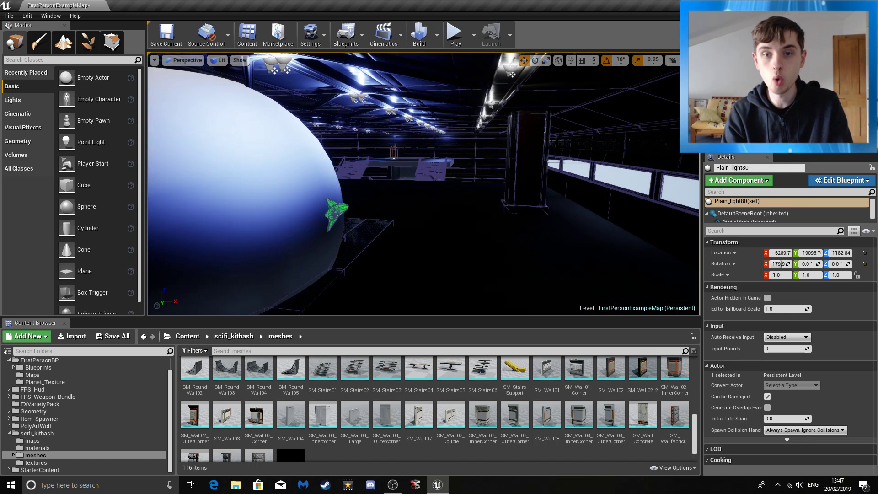
right_drag(423, 183, 527, 151)
Browse to the Lights folder within the FirstPersonBP Blueprints content.
scroll(275, 396, up, 5)
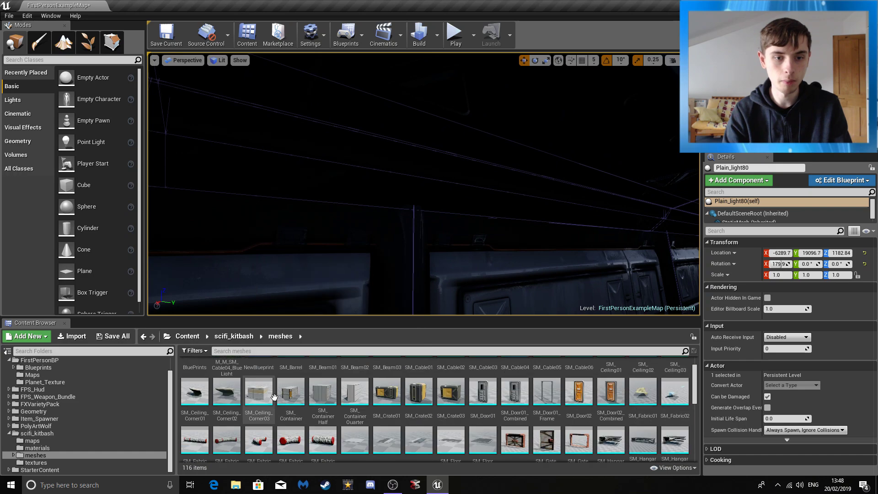
scroll(114, 389, up, 1)
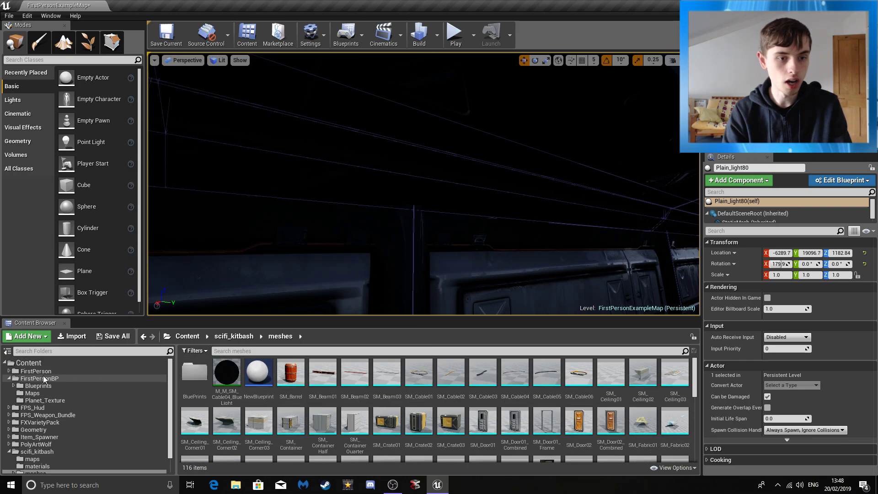
click(114, 378)
double_click(194, 372)
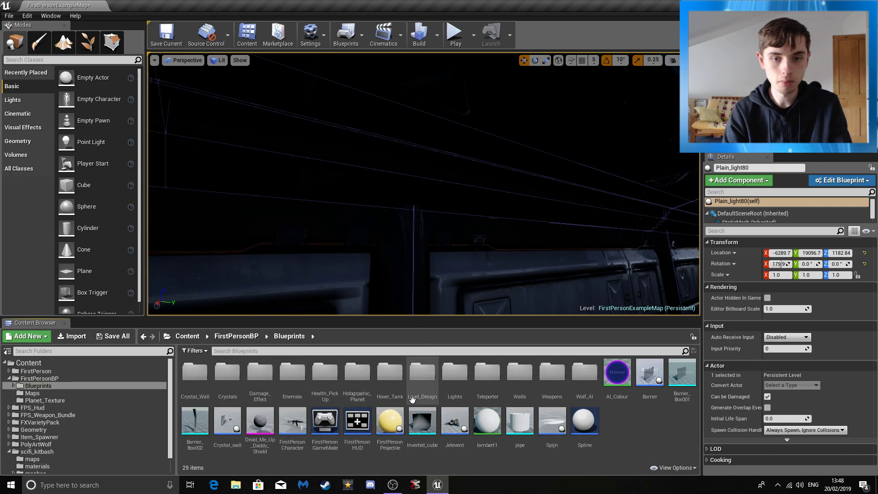
click(464, 371)
double_click(464, 371)
Place a Tunnel_Light_P1 on the dark wall above the hangar windows and lower it to about Z 961.
drag(386, 372, 368, 254)
drag(387, 220, 383, 264)
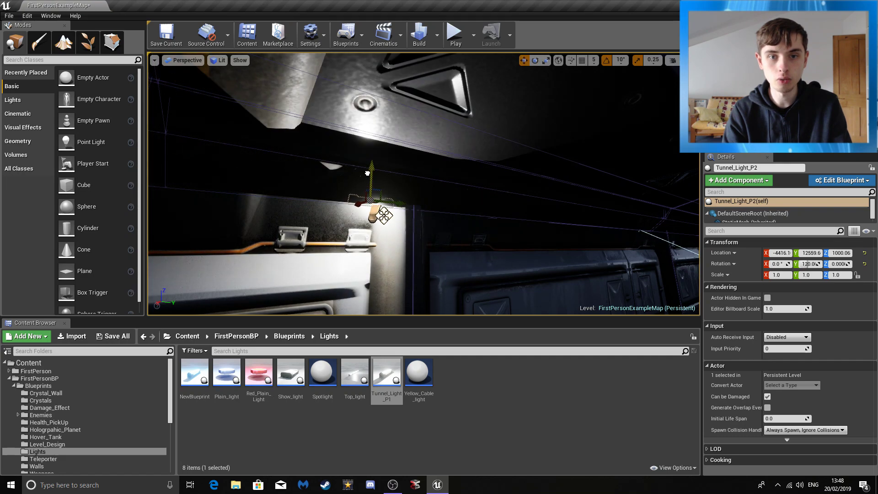
drag(364, 223, 376, 191)
right_drag(381, 191, 448, 176)
click(677, 60)
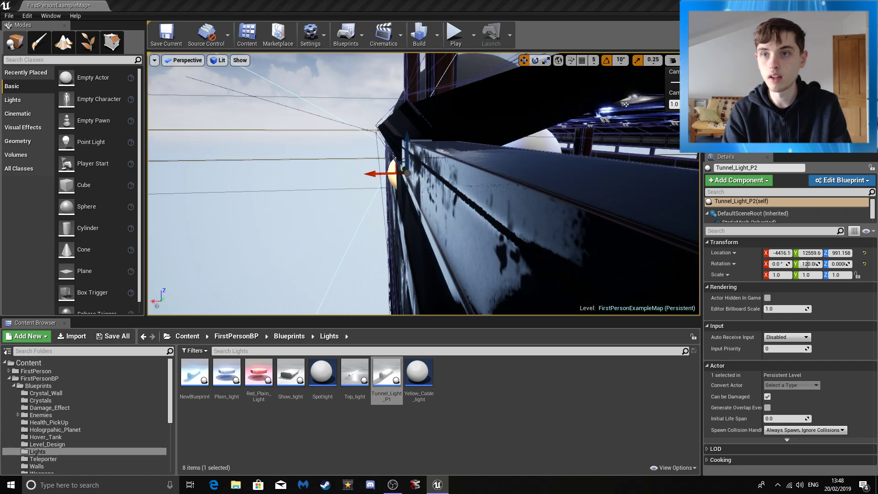
drag(691, 84, 676, 85)
mouse_move(457, 183)
right_down()
mouse_move(446, 192)
mouse_move(450, 210)
mouse_move(449, 184)
right_up()
drag(418, 110, 418, 229)
right_drag(418, 228, 410, 289)
key(w)
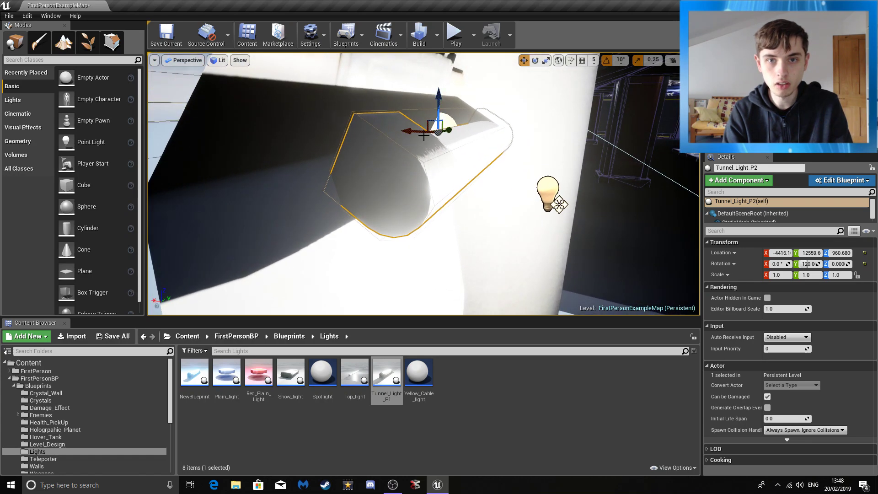
Shift the tunnel light against the wall panel to about X -4413, Y 12542.
right_drag(399, 133, 454, 123)
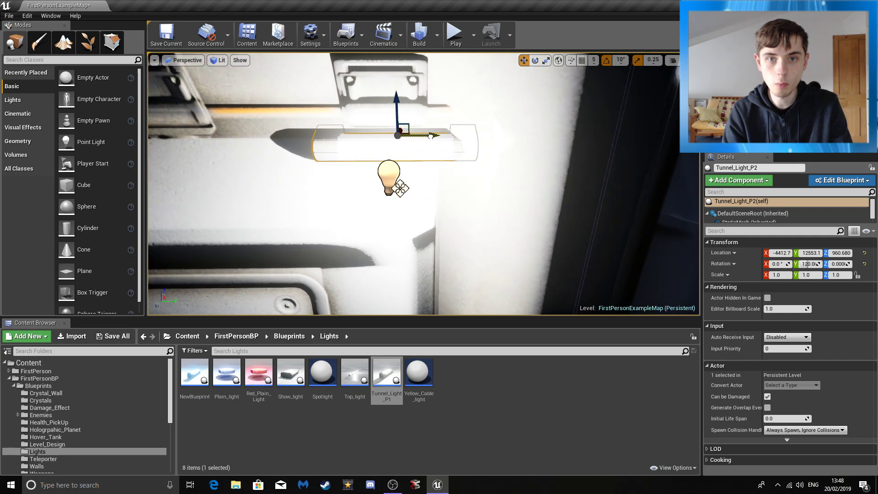
key(s)
right_drag(383, 138, 398, 156)
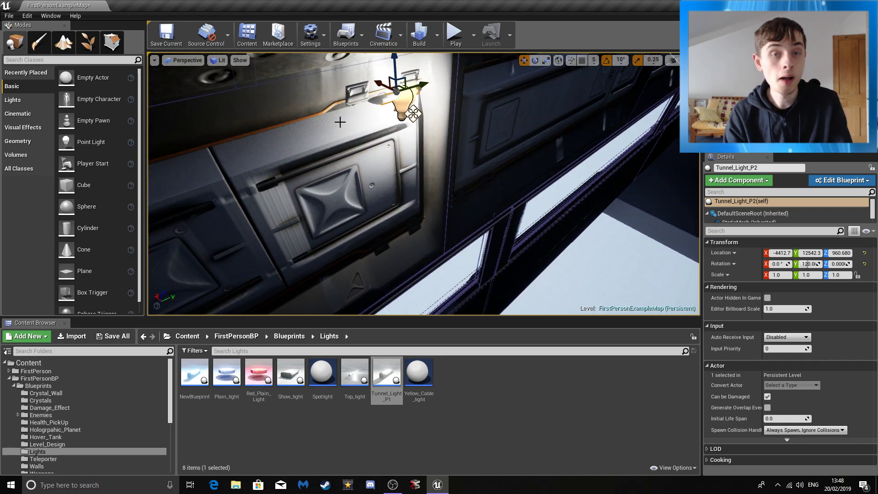
right_drag(319, 164, 403, 149)
key(w)
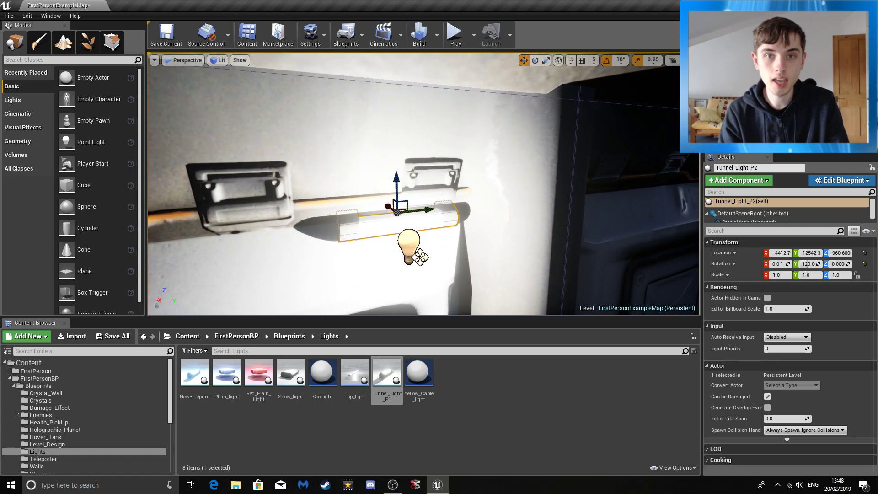
Raise the tunnel light above the wall cable to about Z 994 and set it back to about X -4428.
drag(406, 180, 414, 123)
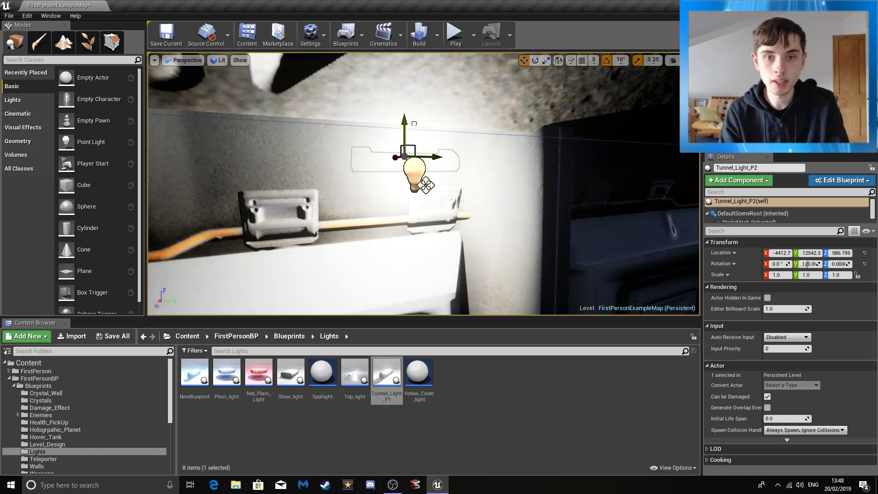
right_drag(406, 112, 406, 112)
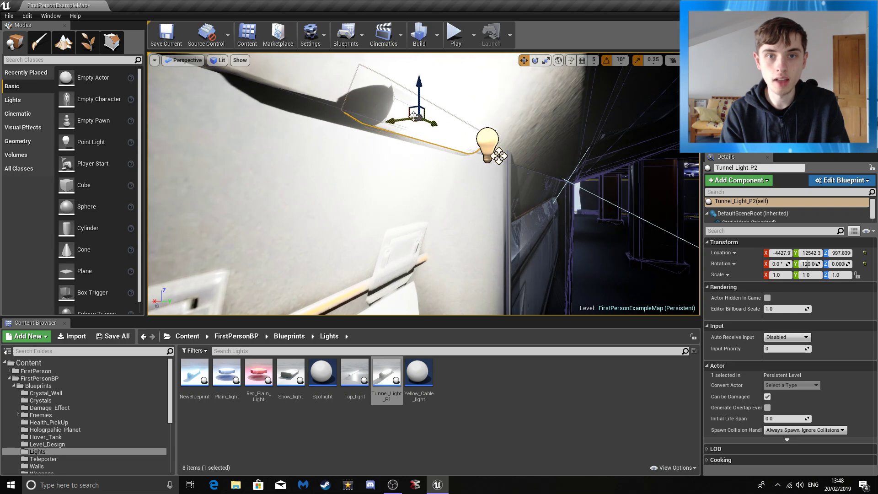
key(d)
right_drag(406, 112, 372, 109)
key(s)
key(d)
key(s)
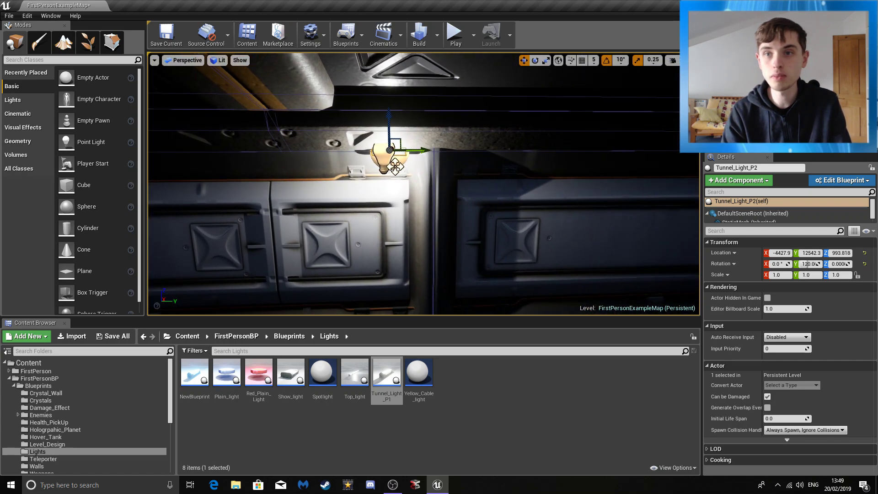
Duplicate the tunnel light along the wall panels above the windows.
click(674, 61)
right_drag(425, 183, 453, 192)
key(s)
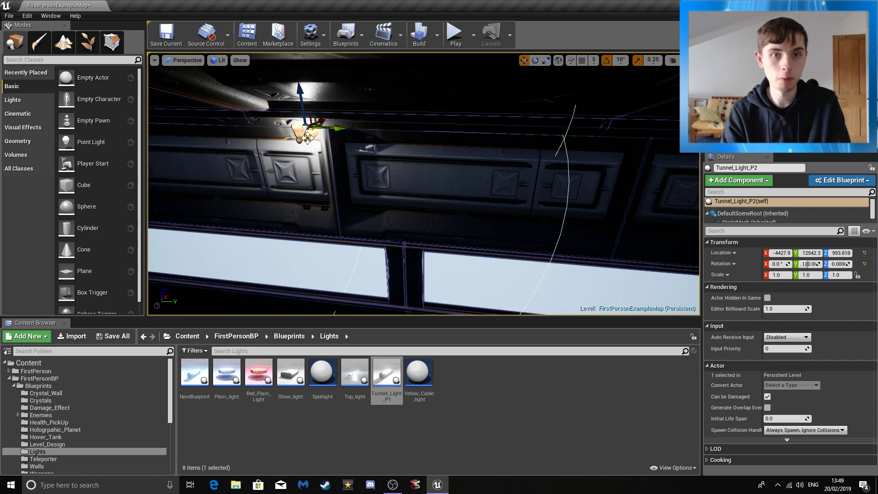
alt+drag(333, 128, 581, 133)
right_drag(582, 133, 526, 133)
key(w)
key(s)
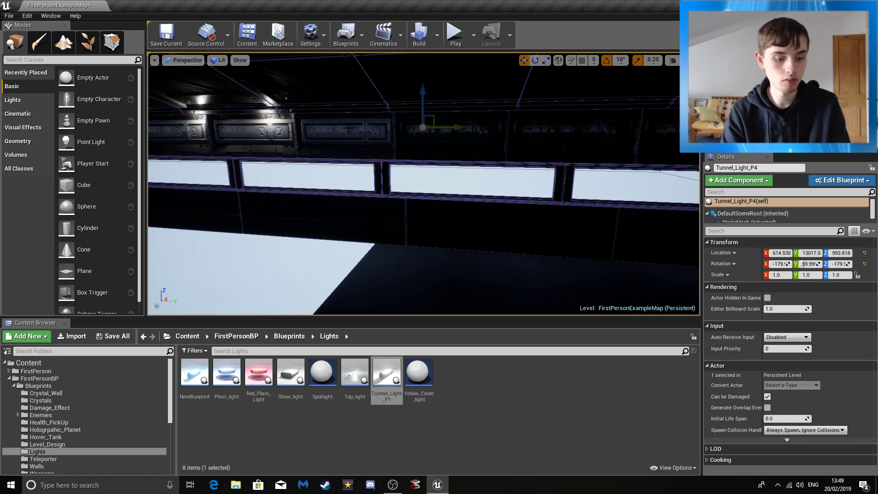
Undo the last displacement of the newest light copy and settle it against the wall at about X -4443, Y 14148, Z 1009.
key(ctrl+z)
right_drag(503, 125, 665, 128)
key(s)
right_drag(503, 183, 375, 108)
key(w)
key(s)
key(w)
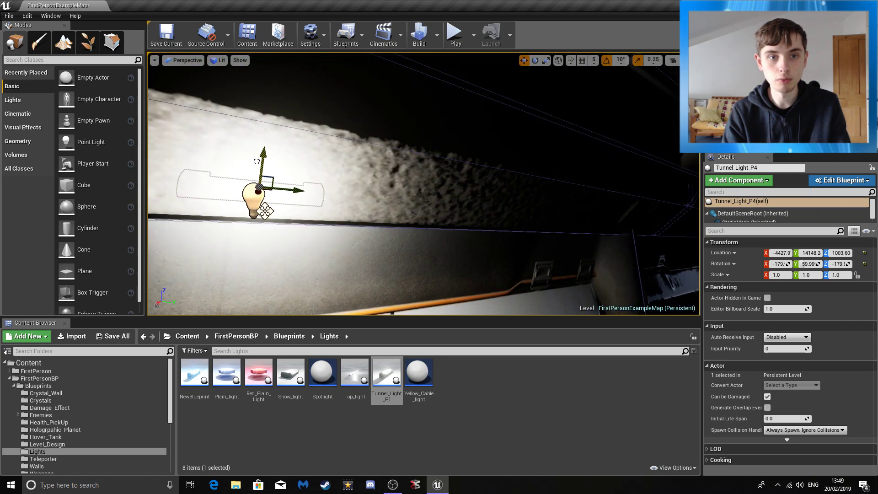
right_drag(268, 188, 412, 194)
key(s)
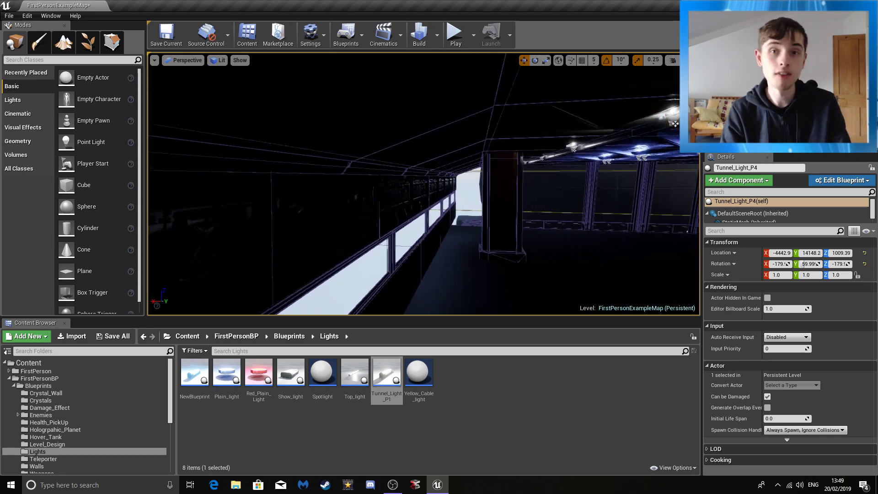
Survey the hangar interior around the dome, and view the level's separate buildings and corridor blocks from outside.
key(f)
right_drag(424, 182, 331, 55)
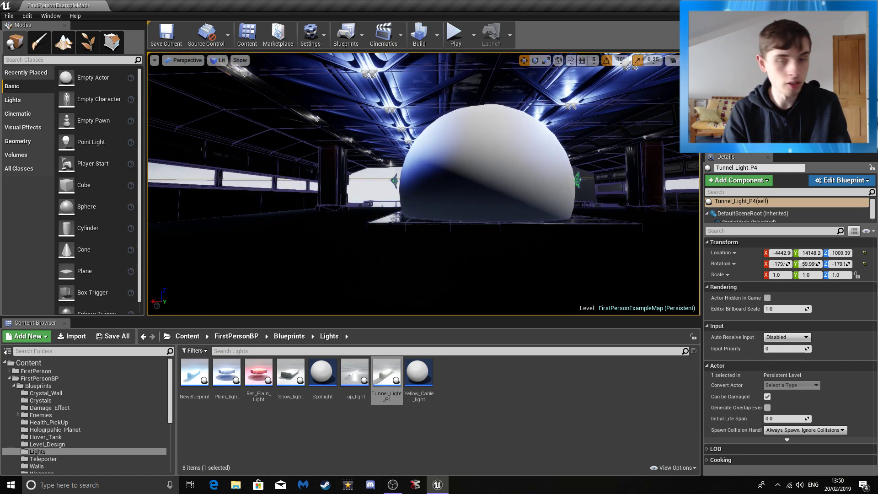
right_drag(423, 183, 323, 187)
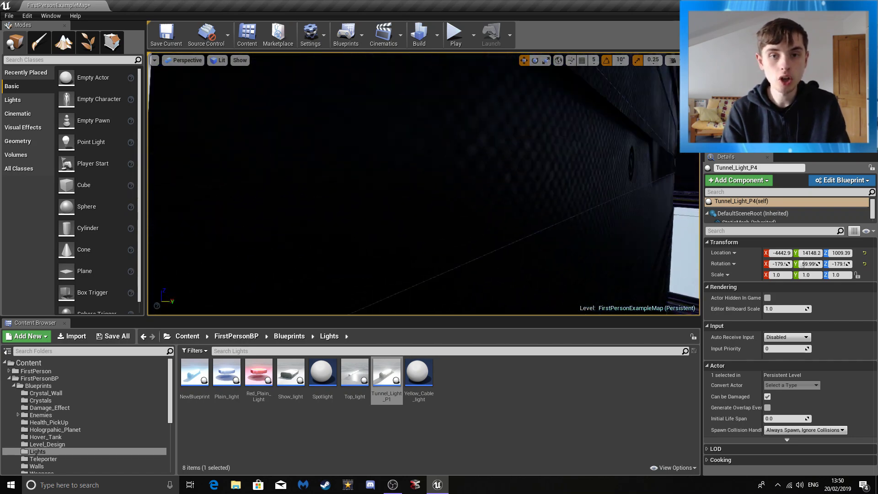
key(f)
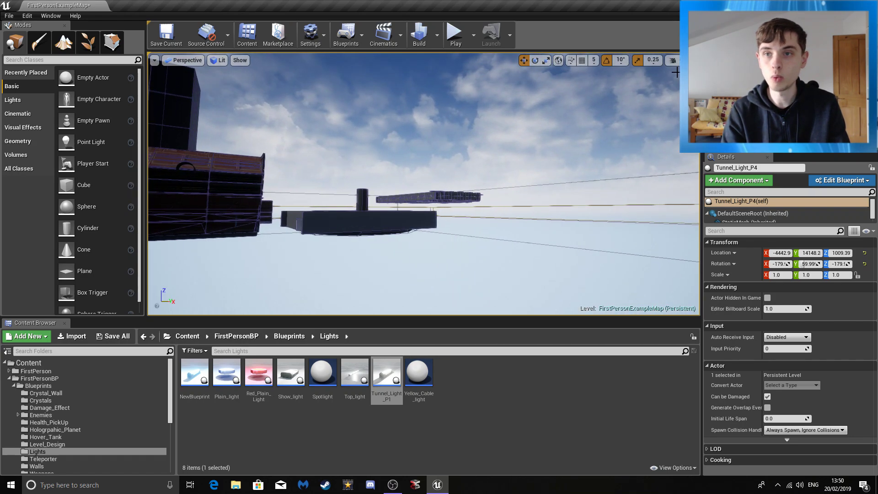
click(672, 59)
key(w)
right_drag(423, 183, 435, 222)
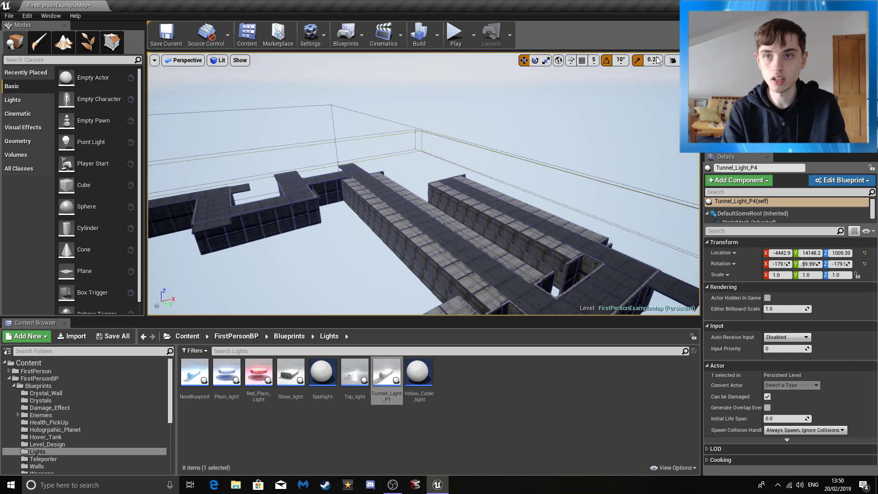
click(673, 60)
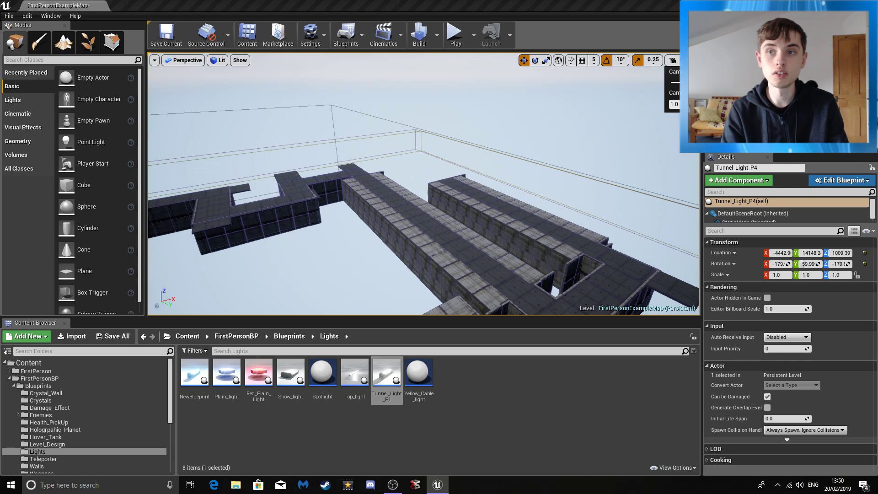
Enter the dark corridor block and select the target point at its floor to inspect its details.
right_drag(423, 183, 582, 259)
key(w)
key(w)
key(w)
key(w)
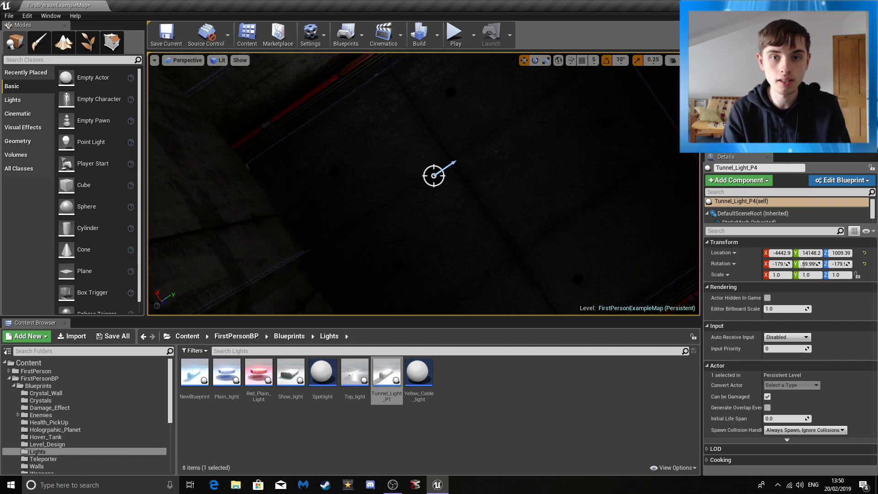
click(436, 177)
right_drag(435, 176, 429, 138)
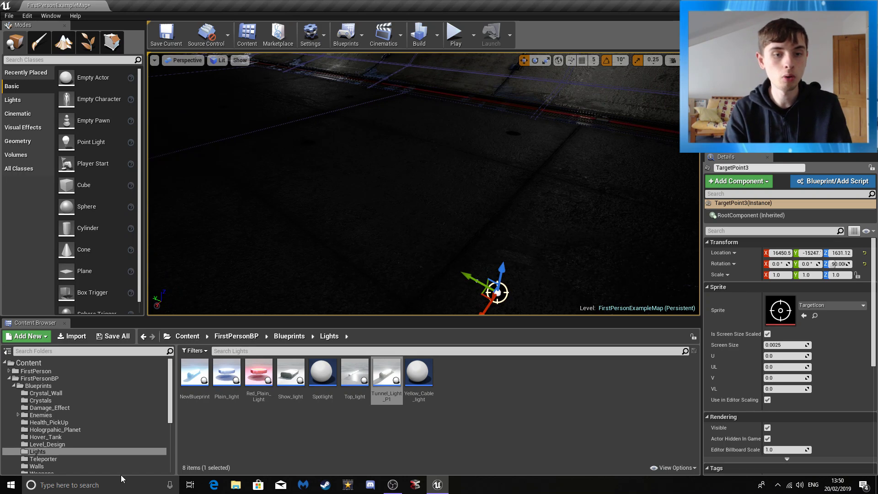
Open the Main_Teleporter blueprint from the Teleporter folder and examine its event graph through to the Teleport node.
scroll(46, 432, down, 2)
click(46, 430)
click(197, 373)
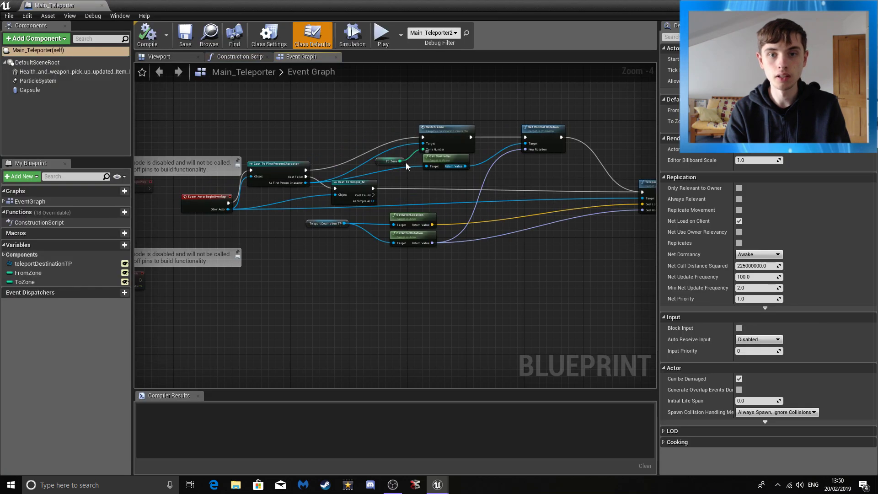
scroll(448, 194, down, 3)
scroll(447, 194, up, 3)
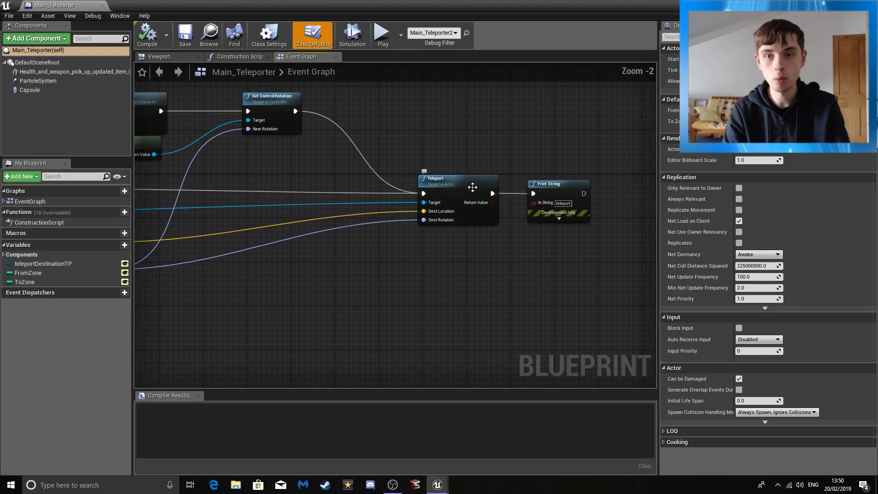
Trace the Teleport Destination TP variable through GetActorLocation and GetActorRotation to the Teleport node, and return to the FirstPersonExampleMap level.
right_drag(287, 187, 480, 201)
right_drag(130, 194, 285, 197)
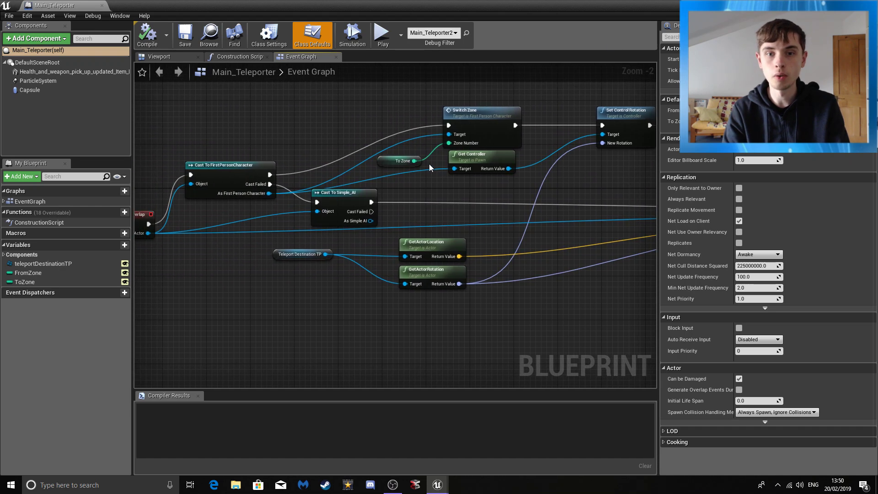
click(298, 256)
right_drag(297, 255, 262, 219)
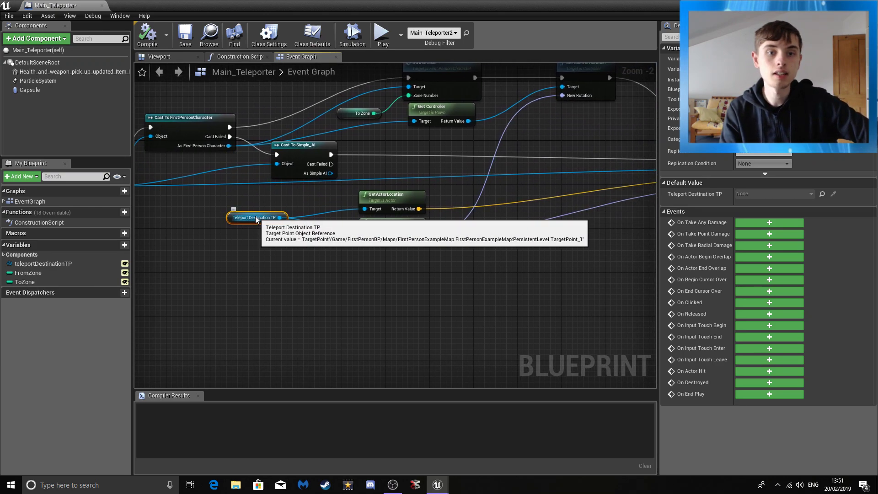
right_drag(647, 220, 445, 225)
right_drag(557, 219, 431, 244)
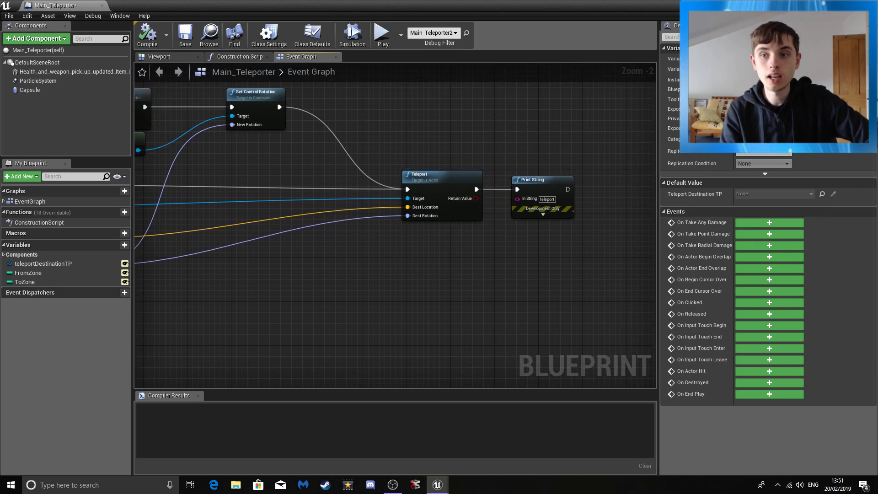
click(832, 5)
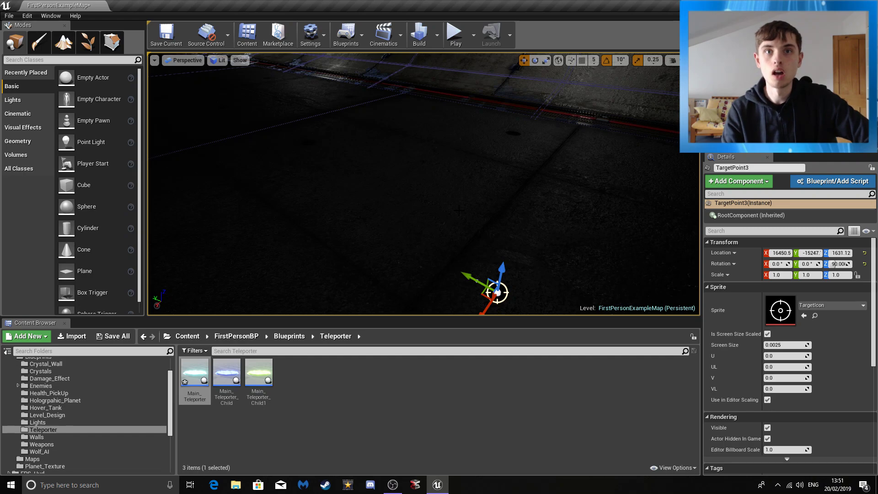
Move through the square concrete corridor and inspect its wall and ceiling light fixtures up close.
right_drag(455, 204, 608, 157)
key(w)
key(w)
key(w)
key(w)
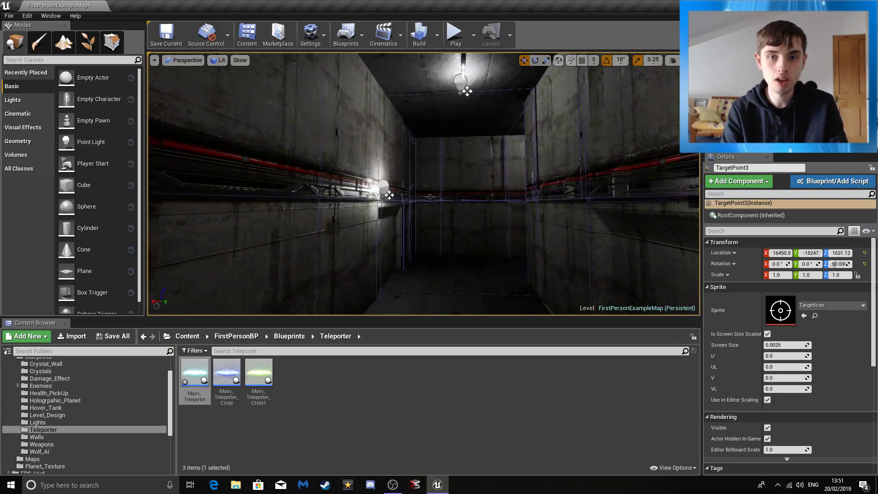
right_drag(608, 157, 572, 157)
key(w)
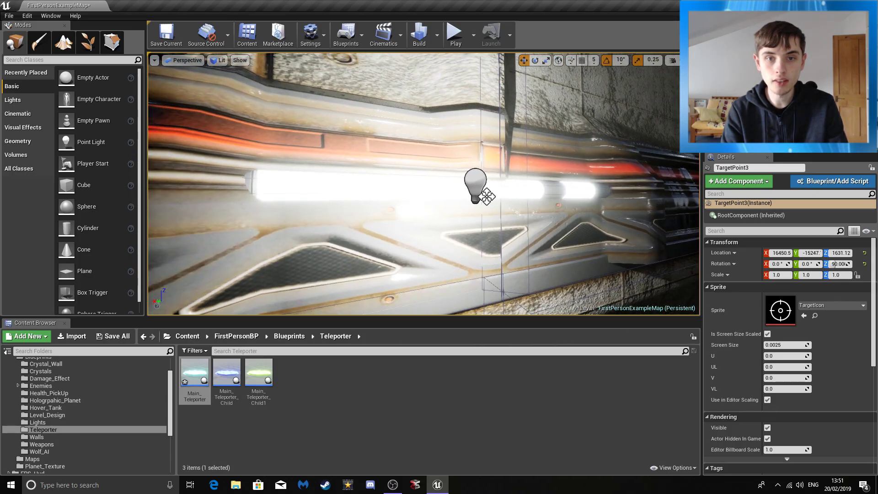
right_drag(571, 157, 594, 157)
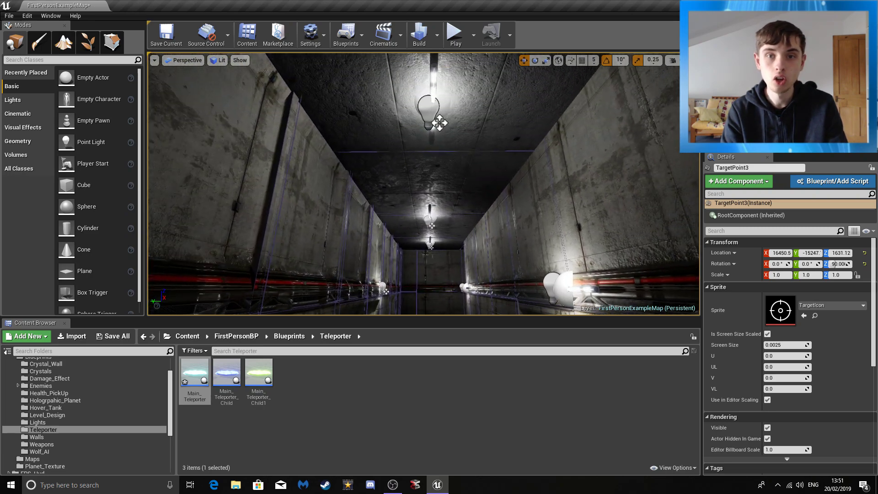
key(f)
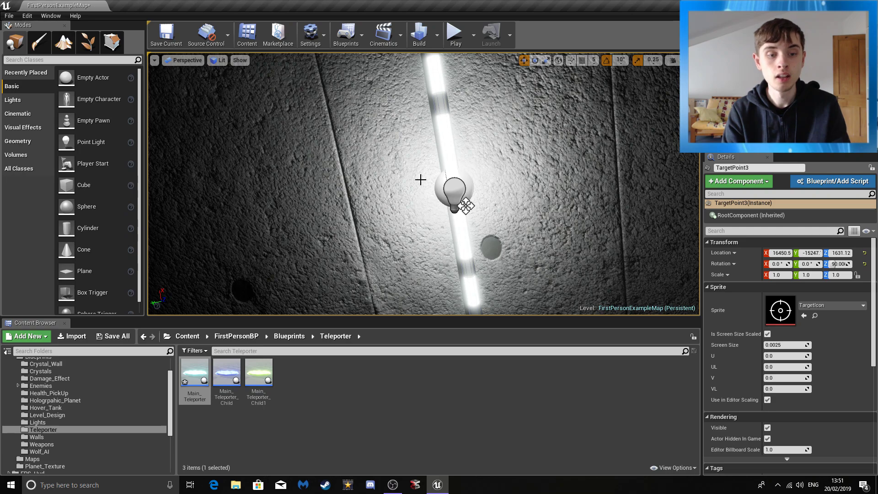
right_drag(399, 222, 417, 274)
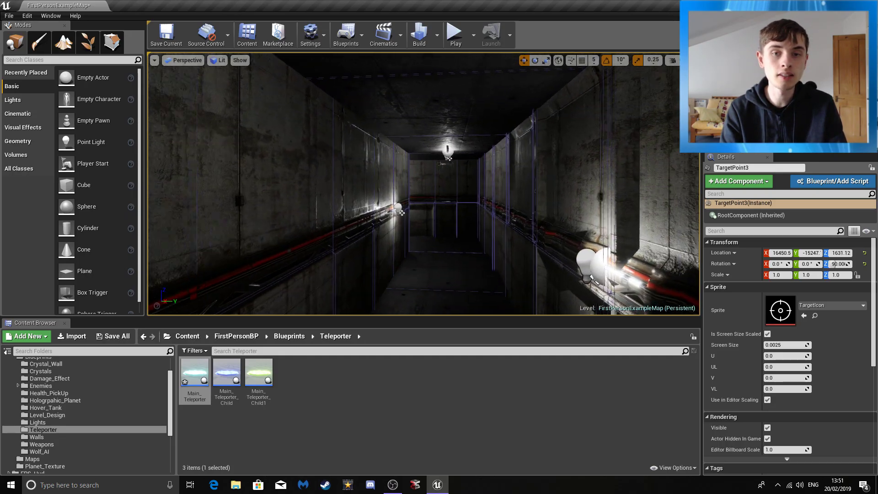
Travel through the round tunnels and their connecting square corridors to view how the lights are laid out.
right_drag(417, 220, 402, 194)
key(w)
key(w)
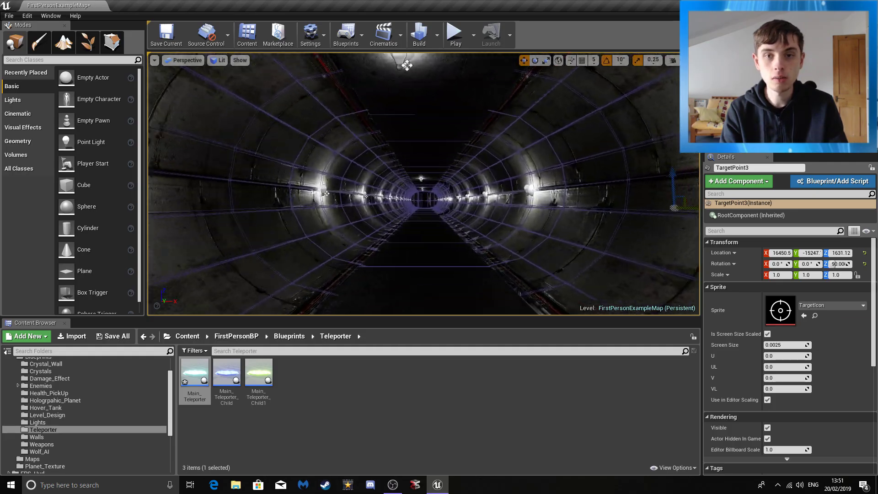
key(w)
right_drag(417, 201, 425, 181)
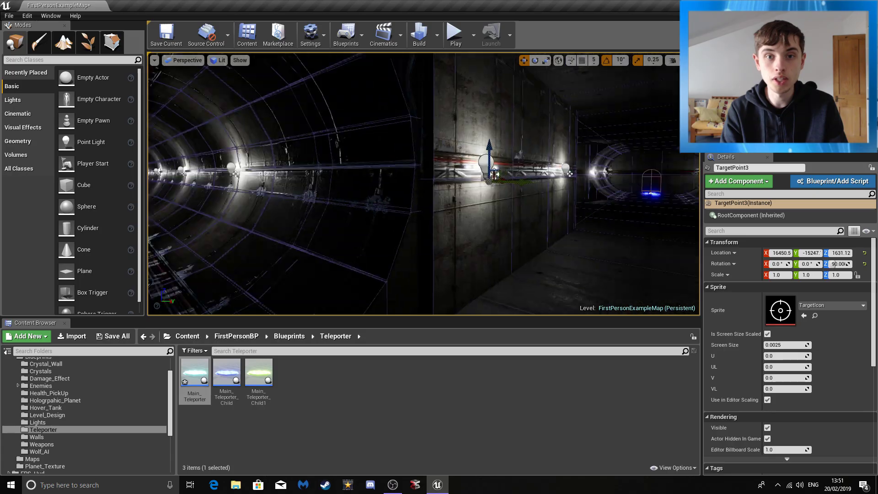
key(w)
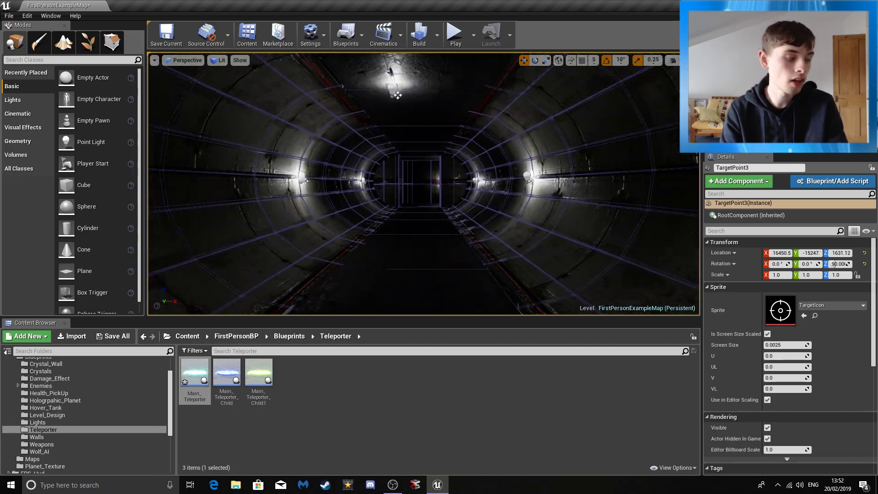
key(w)
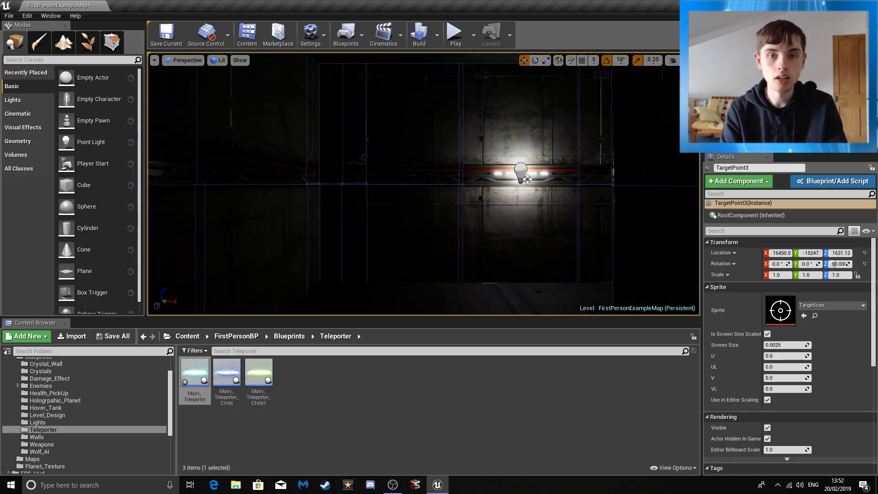
right_drag(417, 202, 576, 201)
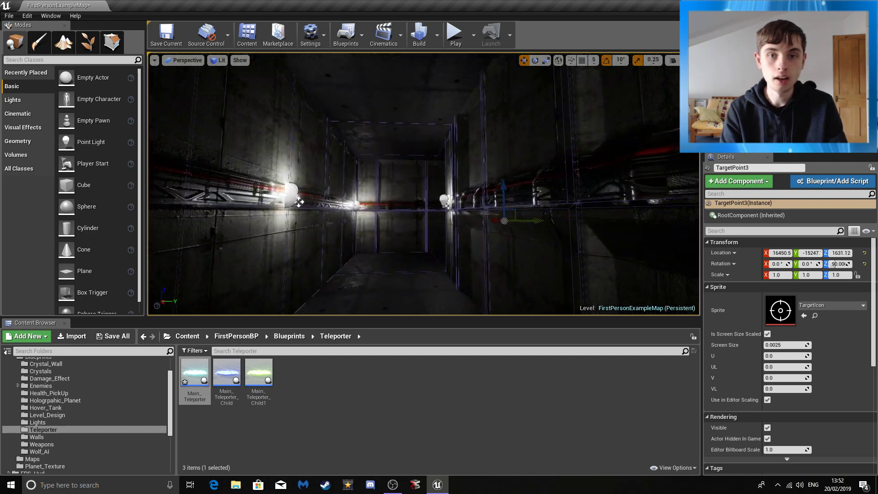
right_drag(423, 184, 270, 176)
key(w)
right_drag(424, 184, 556, 189)
key(w)
key(w)
right_drag(424, 184, 447, 178)
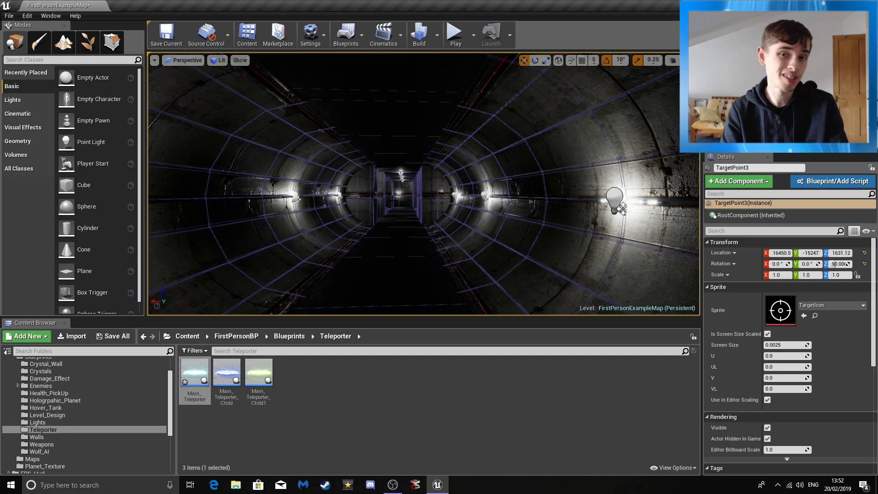
Approach the glowing blue teleporter on the tunnel floor and examine it up close.
right_drag(424, 184, 686, 193)
key(w)
key(w)
key(w)
key(w)
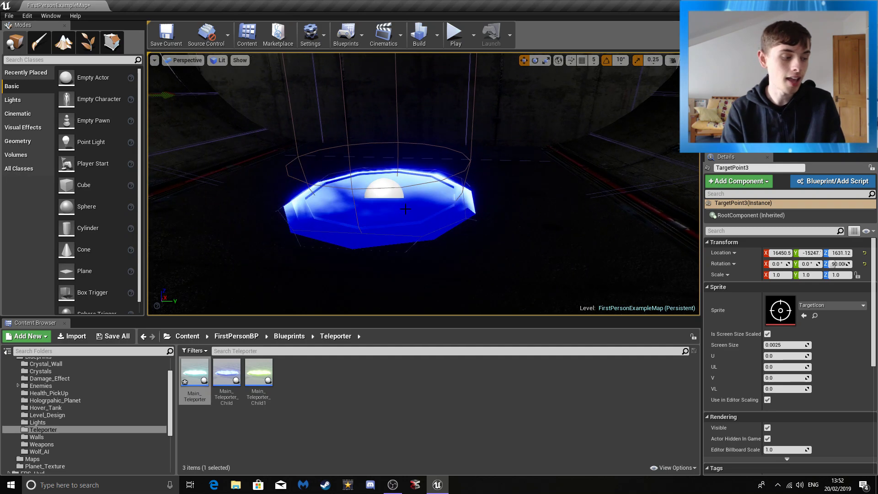
right_drag(686, 193, 682, 176)
key(s)
key(w)
Delete the outermost concrete roof slab overhanging the end of the corridor block.
right_drag(539, 179, 647, 180)
key(w)
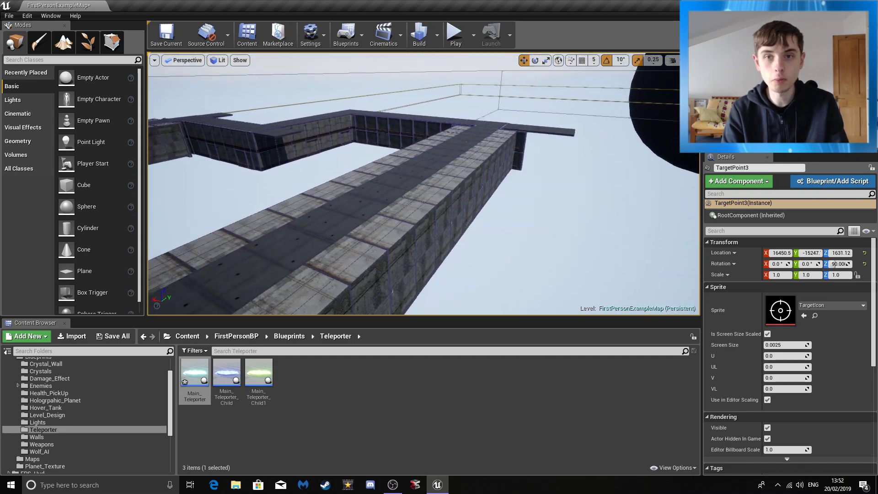
right_drag(647, 180, 540, 158)
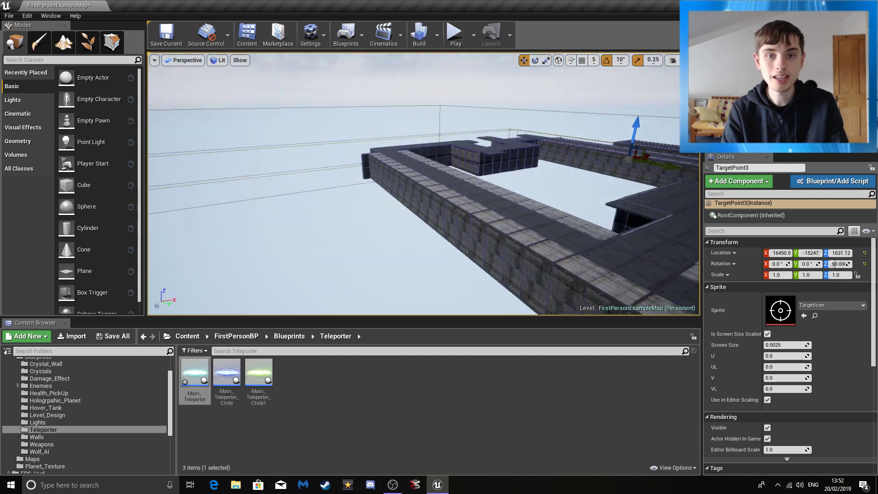
right_drag(390, 206, 645, 288)
key(w)
key(d)
key(w)
click(378, 172)
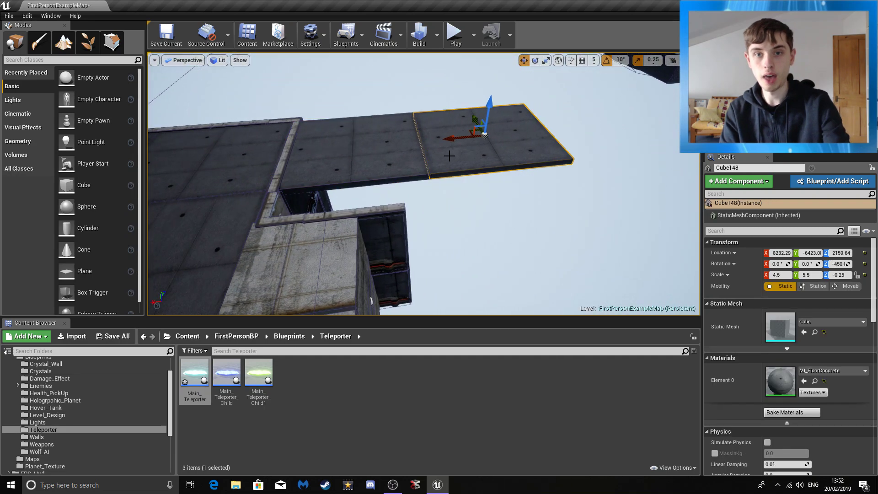
key(Delete)
Select other concrete roof slabs of the corridor block and inspect how they meet the walls from above and below.
right_drag(474, 162, 478, 226)
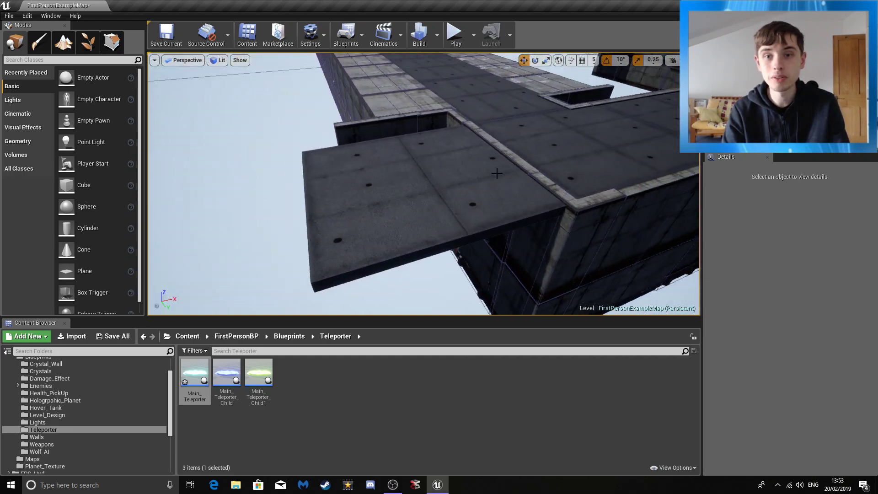
click(497, 173)
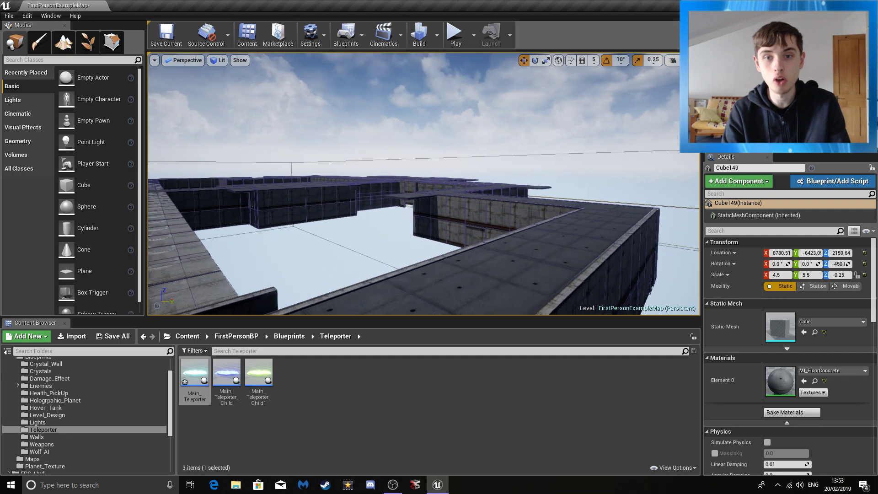
key(w)
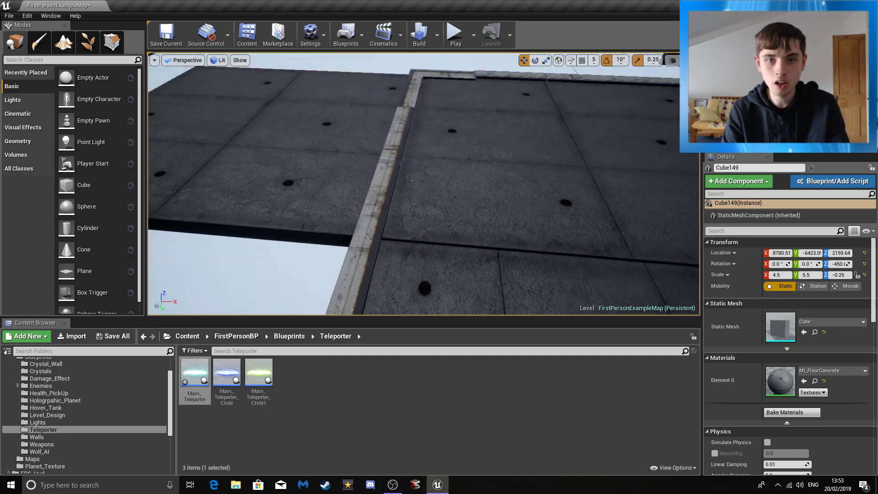
right_drag(423, 184, 540, 146)
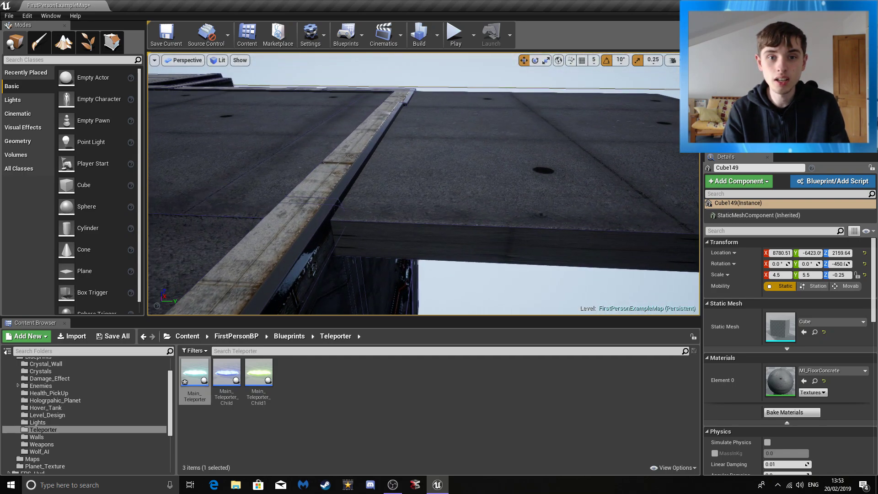
click(524, 190)
right_drag(524, 189, 524, 215)
key(w)
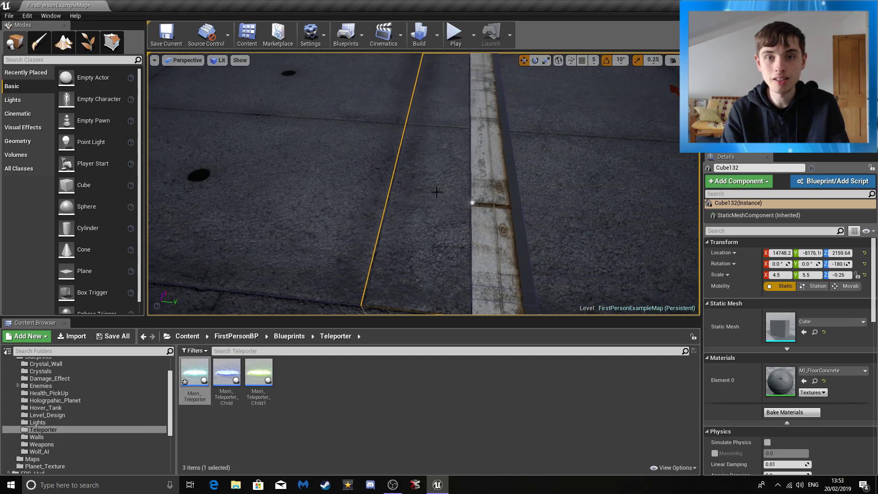
key(f)
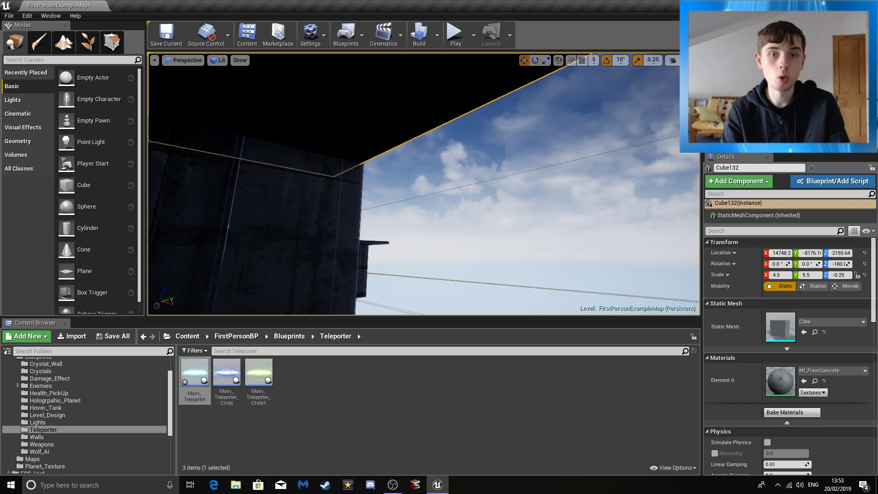
right_drag(374, 175, 359, 157)
key(w)
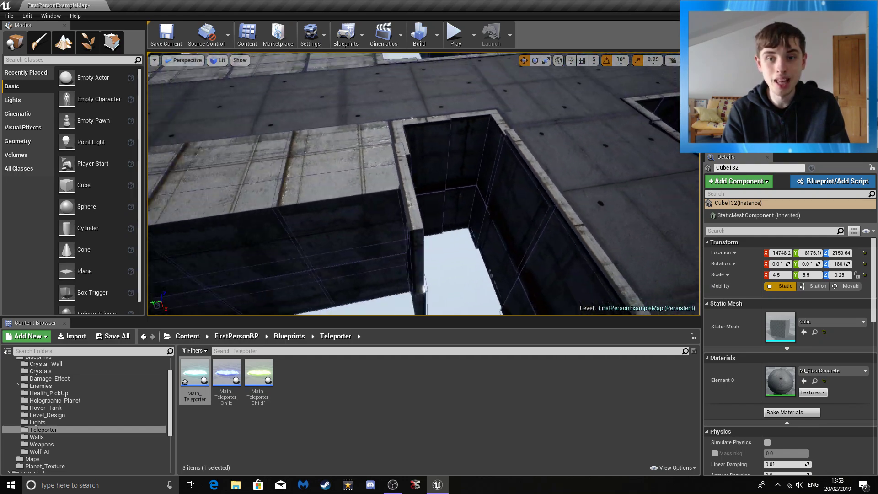
right_drag(374, 175, 283, 142)
right_drag(424, 184, 425, 158)
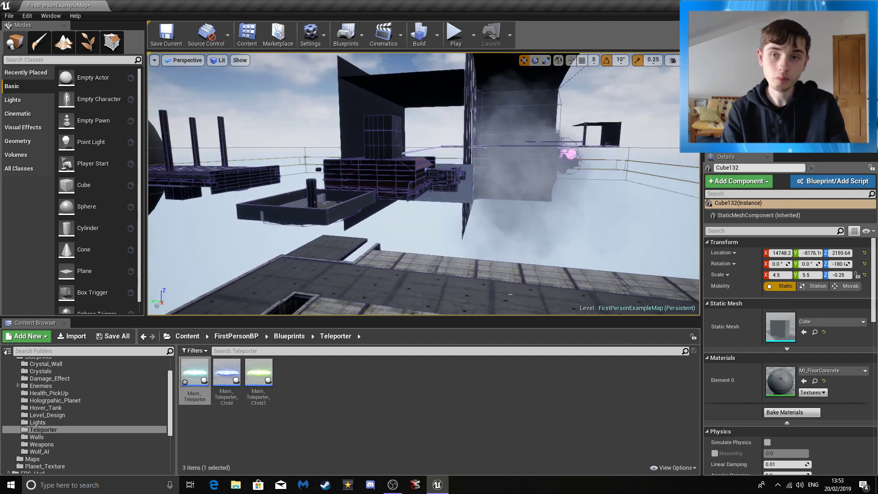
Open the camera speed setting and survey the hangar interior with its raised platforms and red lighting.
click(672, 60)
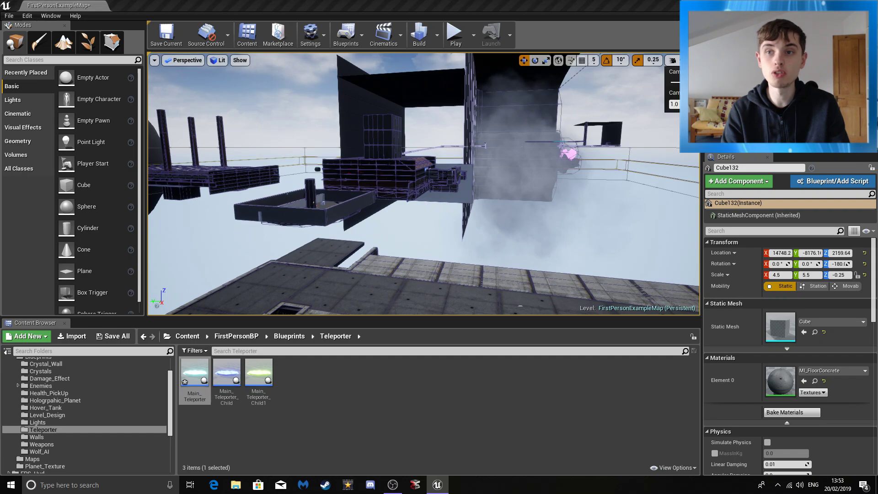
right_drag(426, 183, 365, 182)
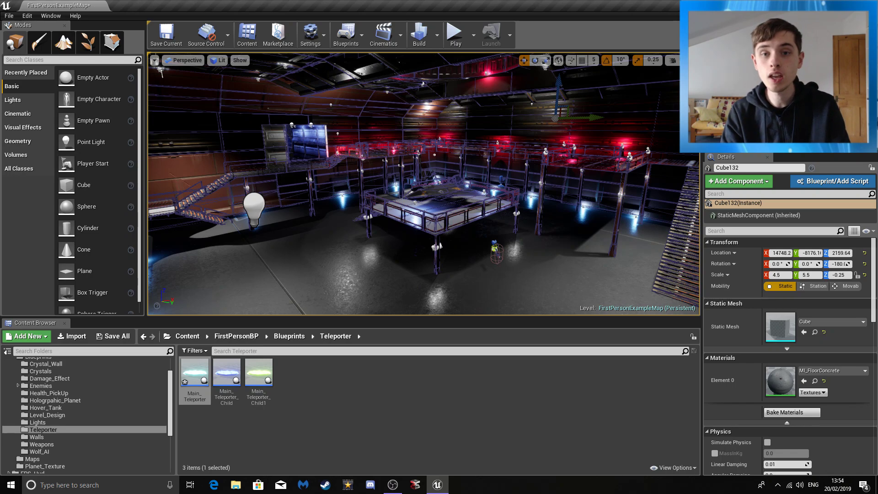
key(w)
mouse_move(424, 183)
right_down()
mouse_move(517, 167)
mouse_move(432, 183)
right_up()
key(s)
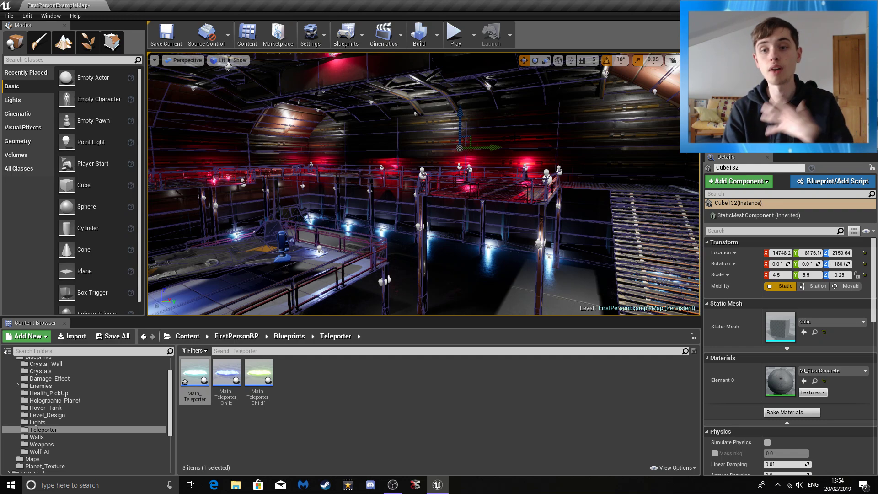
Browse the scifi_kitbash asset pack's materials and meshes folders in the project content.
scroll(91, 412, down, 5)
click(48, 440)
click(46, 448)
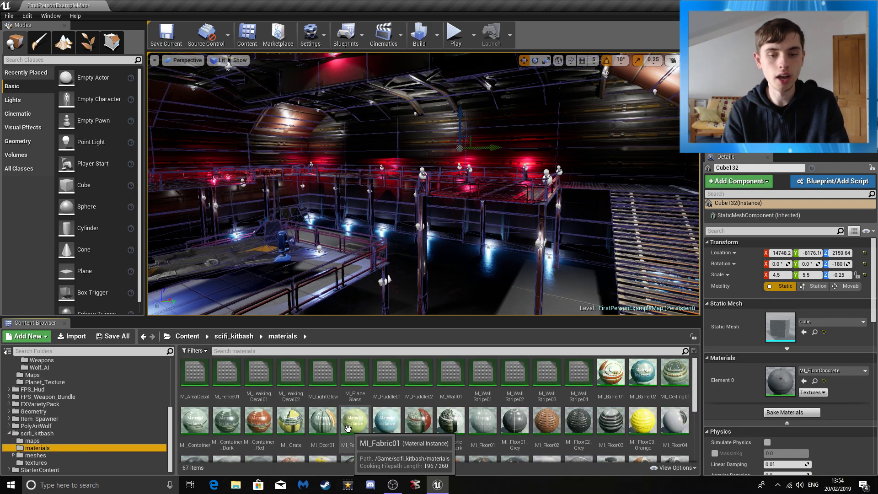
click(98, 455)
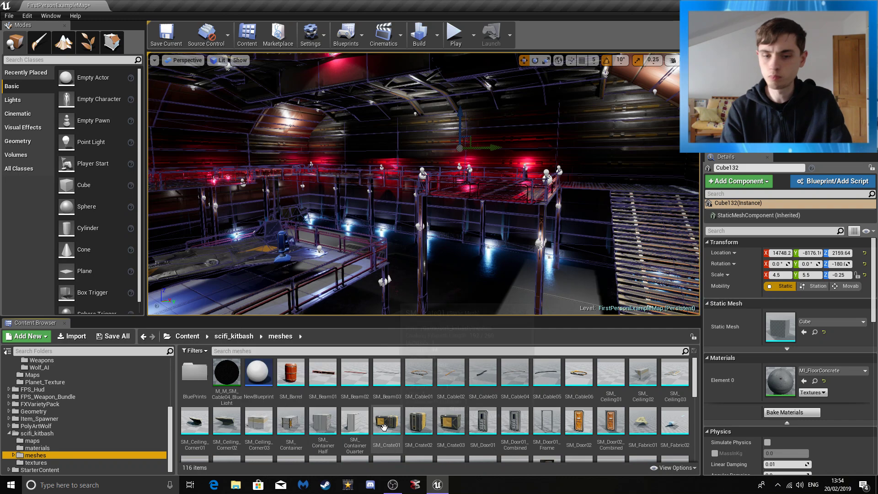
Search the computer for "epic games" and launch the Epic Games Launcher.
click(66, 491)
click(456, 337)
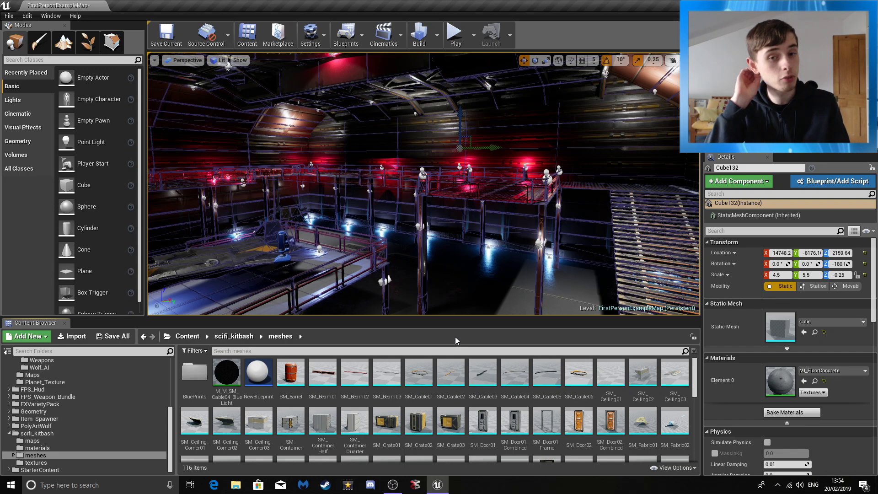
click(97, 489)
text(epi)
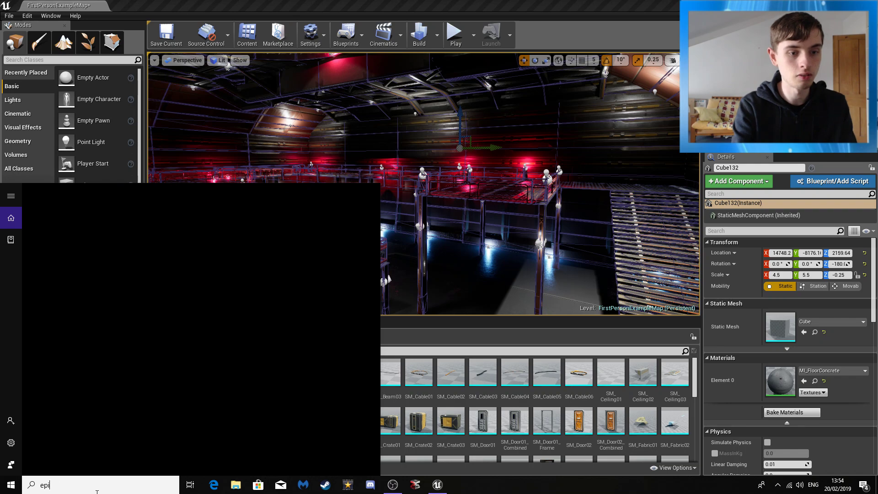
text(c game)
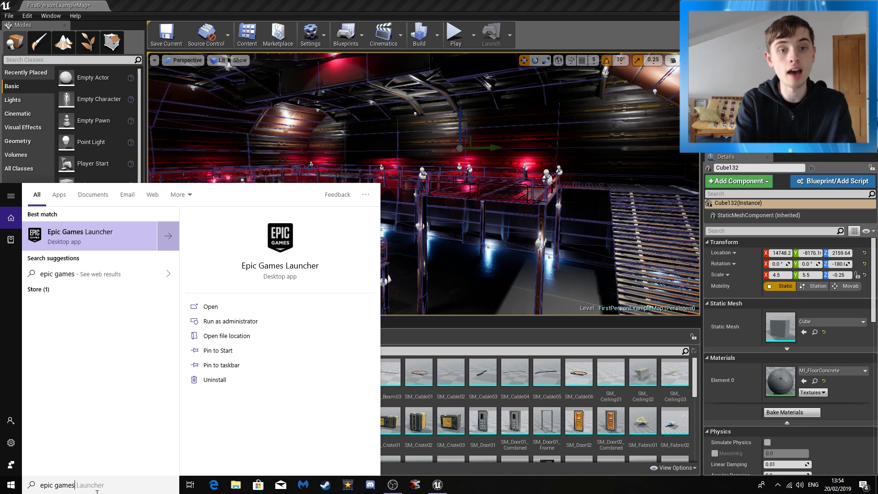
key(Return)
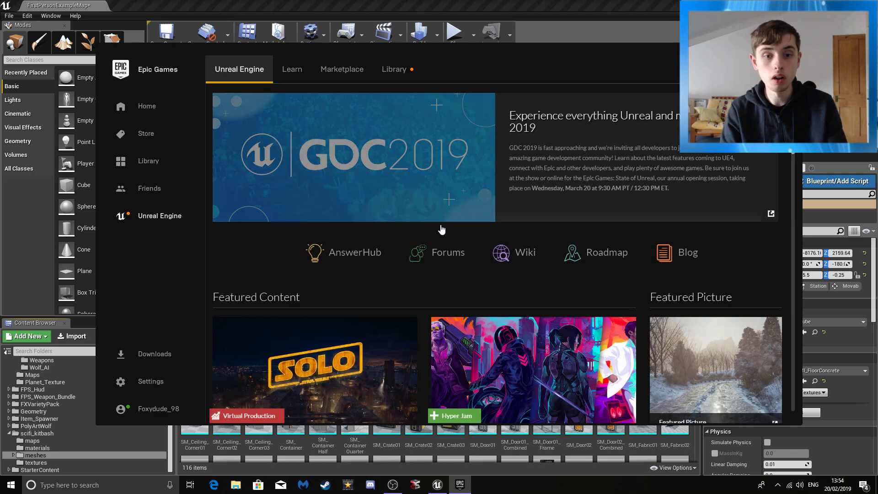
Look over the launcher's Unreal Engine page and Marketplace, and open the February 2019 featured free Marketplace content article.
scroll(447, 244, down, 2)
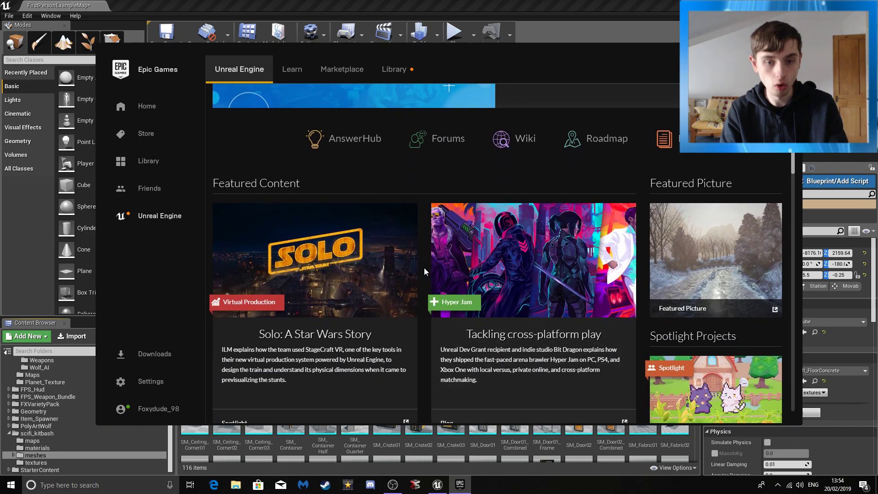
scroll(386, 319, down, 1)
scroll(385, 318, up, 3)
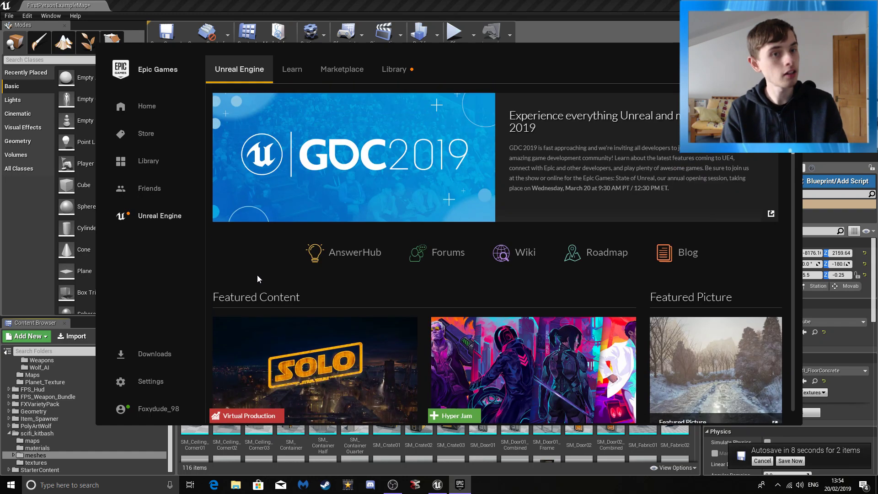
click(343, 71)
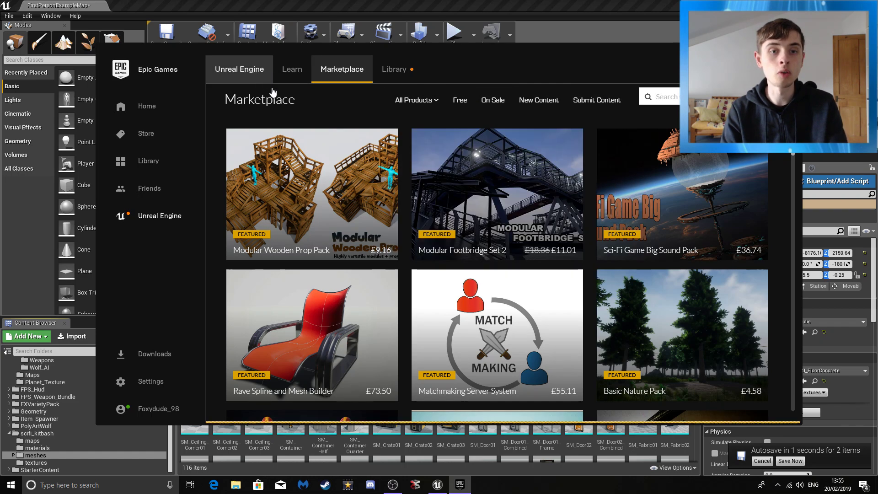
click(271, 73)
scroll(676, 180, down, 2)
scroll(676, 181, down, 6)
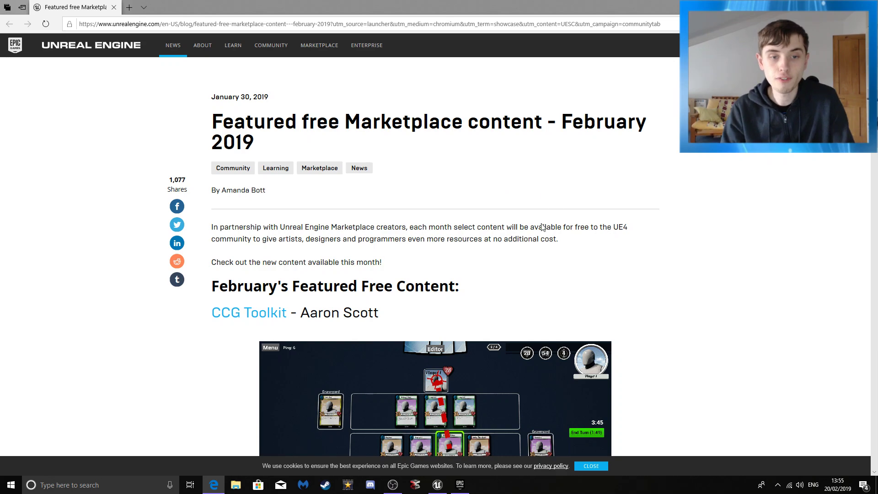
Find Scifi Kitbash Level Builder in the article, open its Marketplace page in a new tab and review the pack's details.
scroll(557, 206, down, 20)
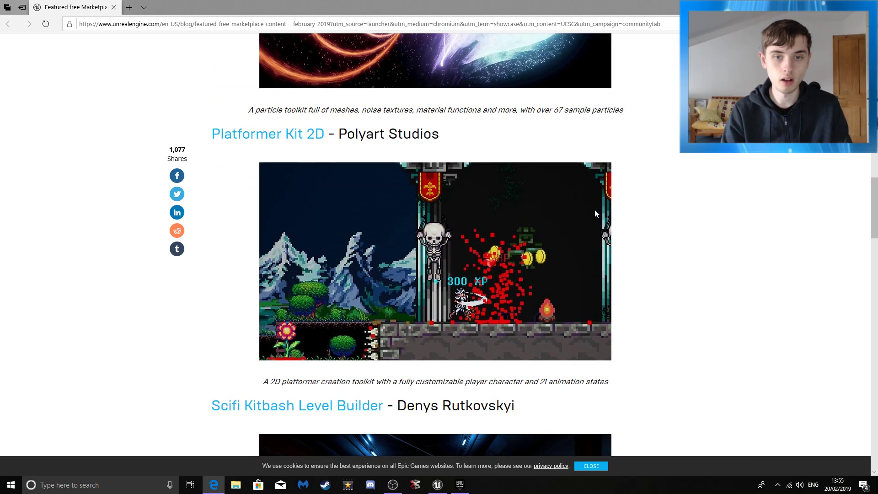
scroll(594, 214, down, 8)
scroll(503, 185, up, 3)
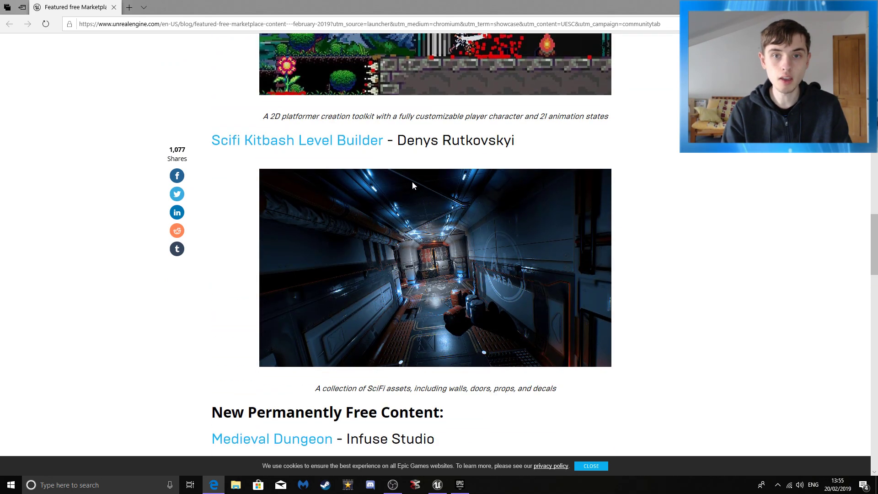
right_click(276, 144)
click(299, 146)
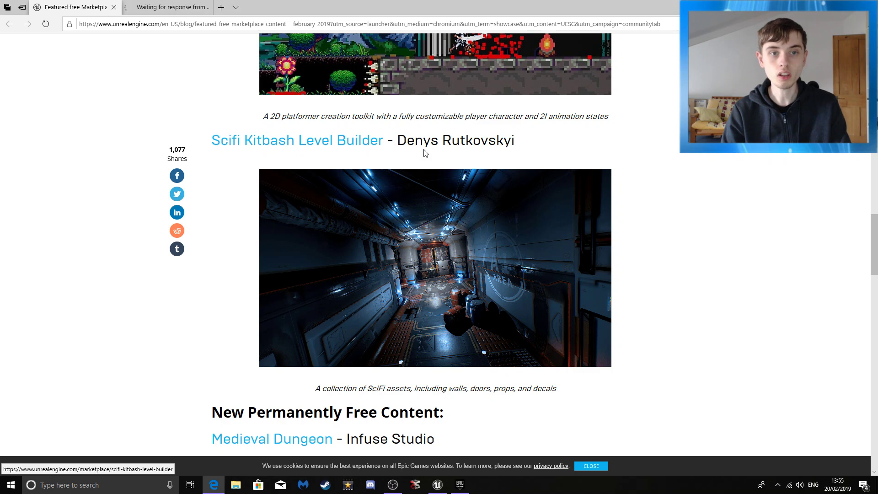
click(183, 7)
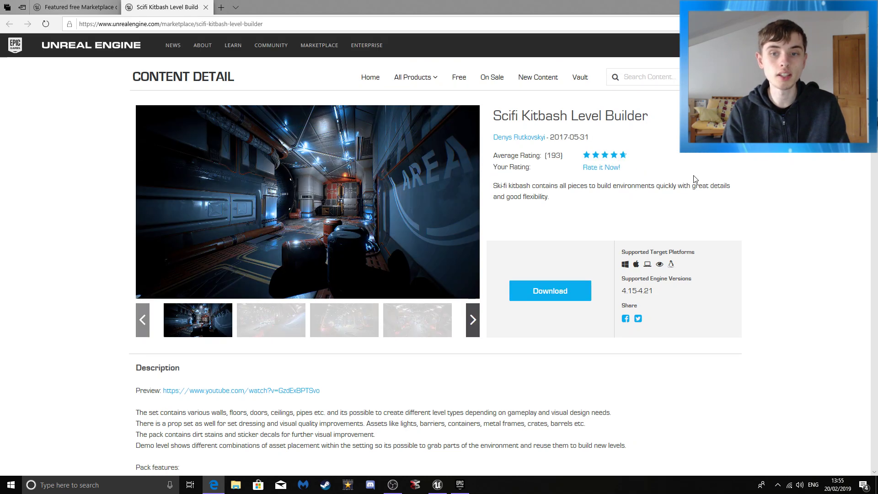
scroll(693, 178, down, 5)
scroll(266, 298, up, 5)
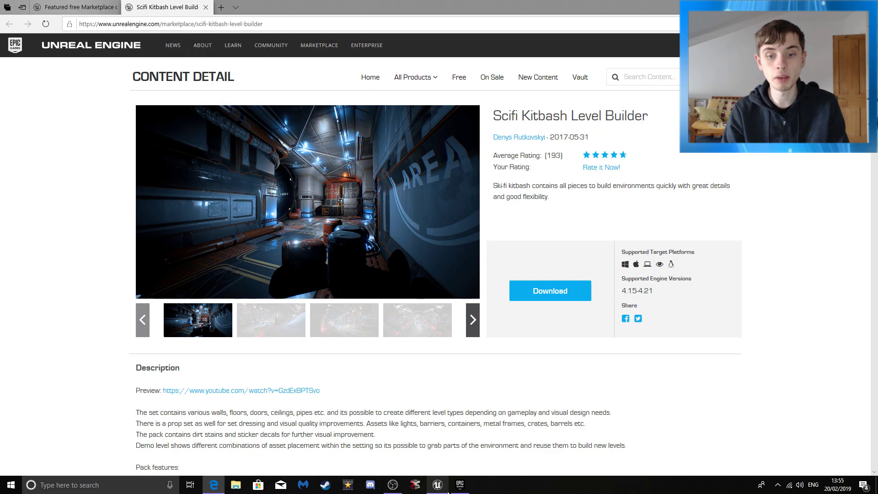
Switch back to the Epic Games Launcher and show the Marketplace's Free For The Month section.
click(459, 484)
scroll(433, 227, up, 3)
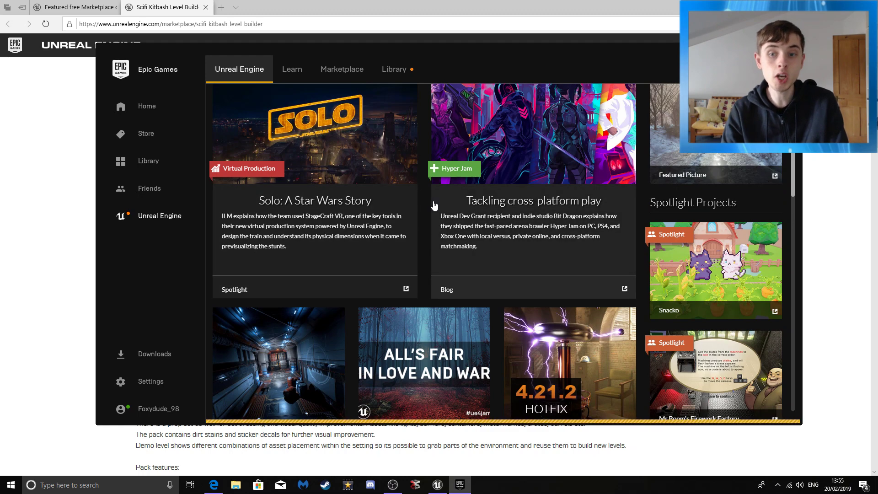
scroll(667, 215, down, 1)
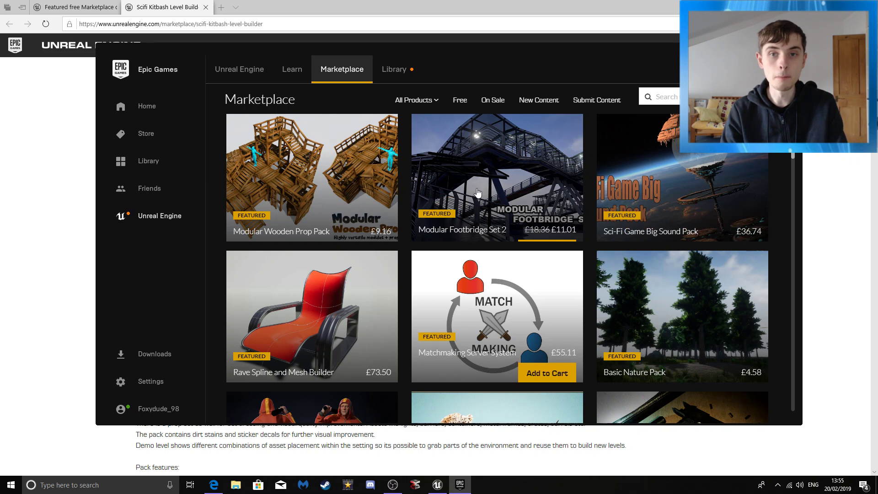
scroll(533, 273, down, 3)
scroll(533, 273, down, 9)
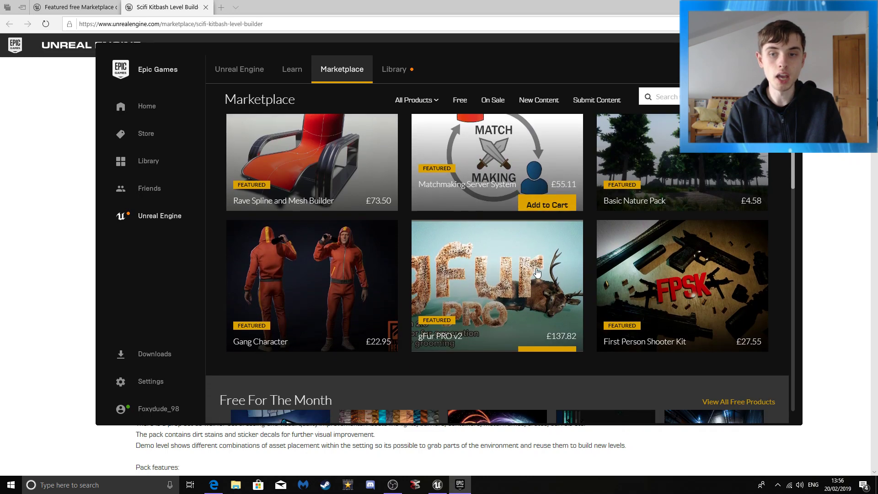
scroll(505, 254, down, 11)
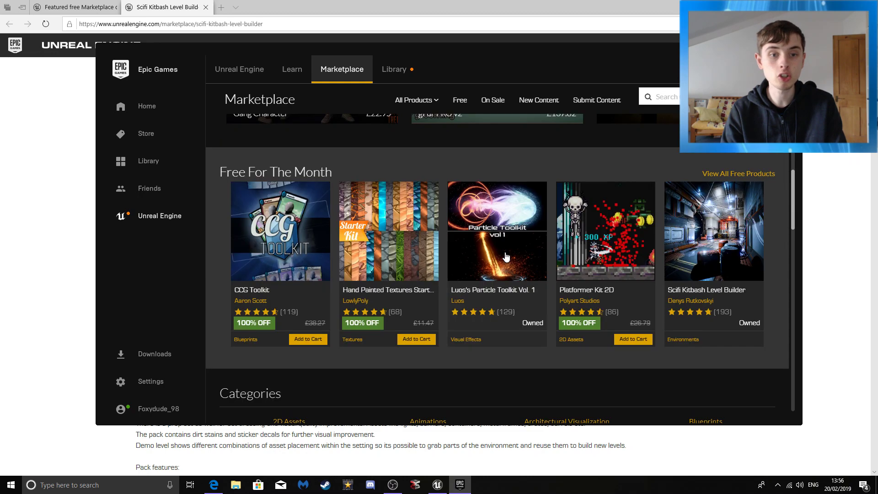
scroll(505, 253, up, 11)
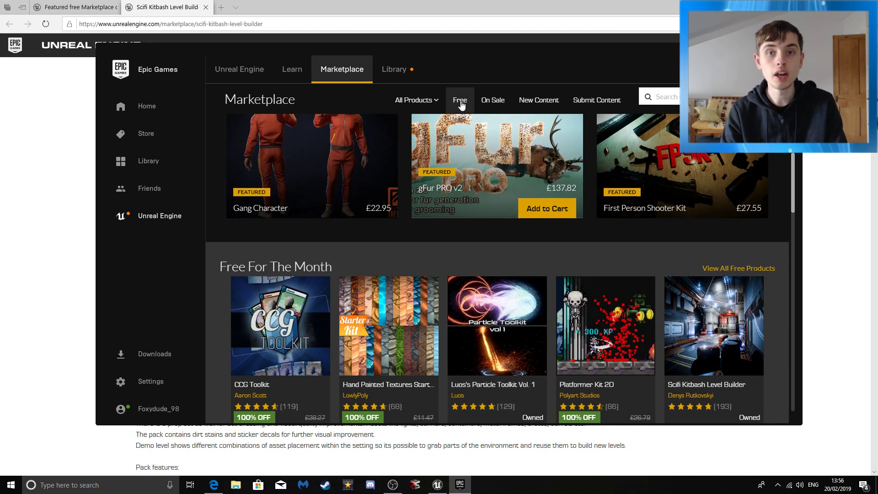
Open the Marketplace's Free products and browse the Epic Showcase packs down to the 2D Assets section.
click(460, 102)
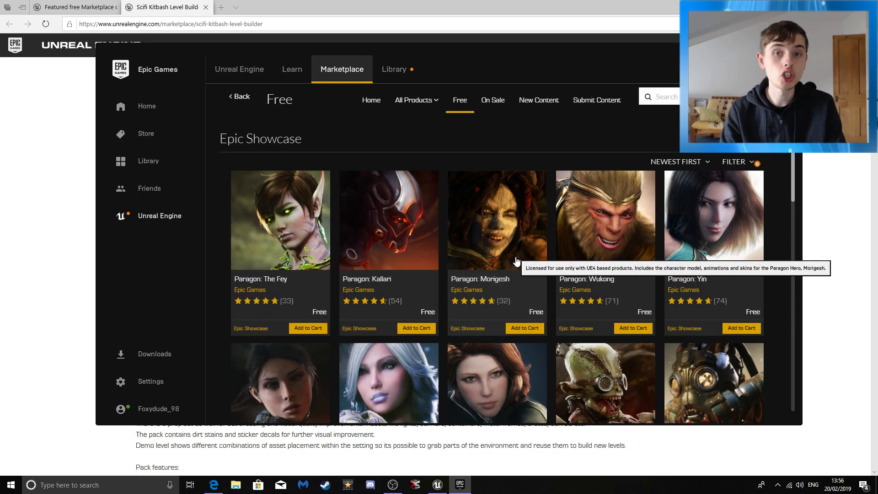
scroll(516, 260, down, 10)
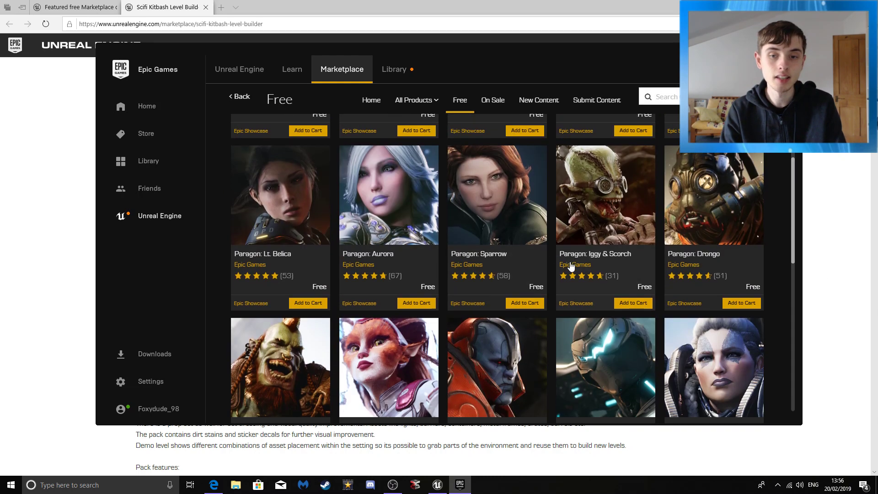
scroll(570, 258, down, 10)
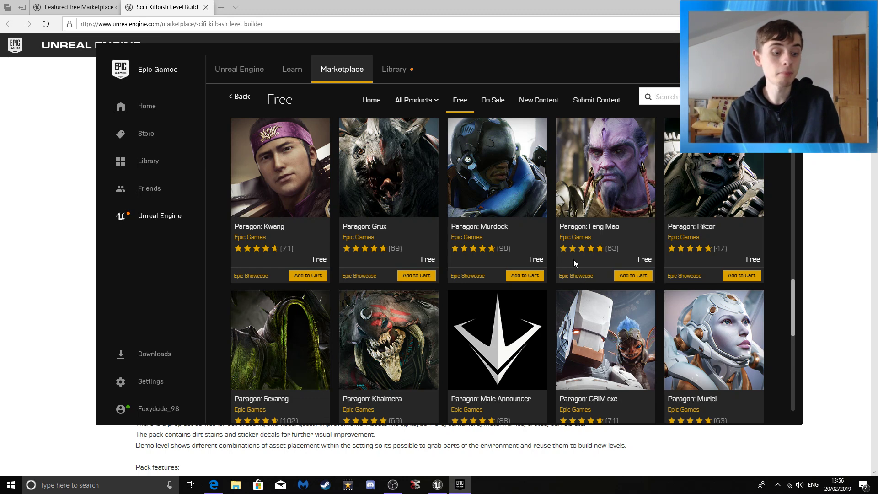
scroll(574, 259, down, 5)
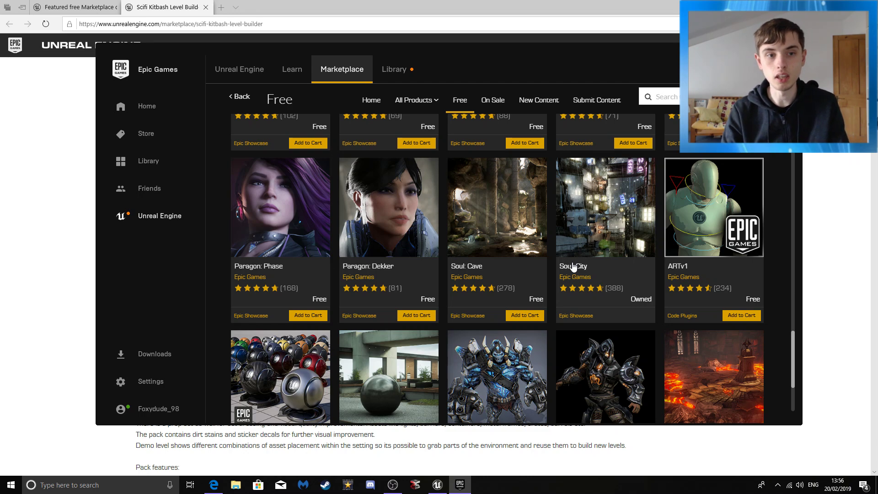
scroll(590, 270, down, 5)
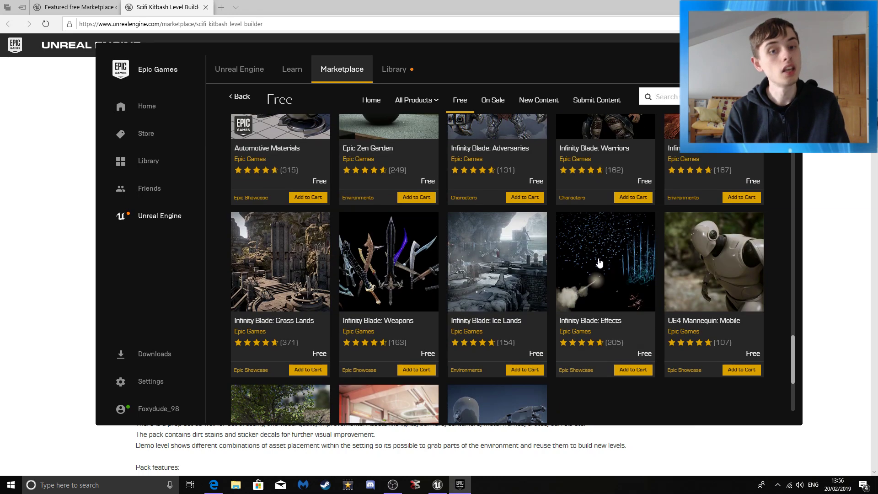
scroll(596, 261, down, 3)
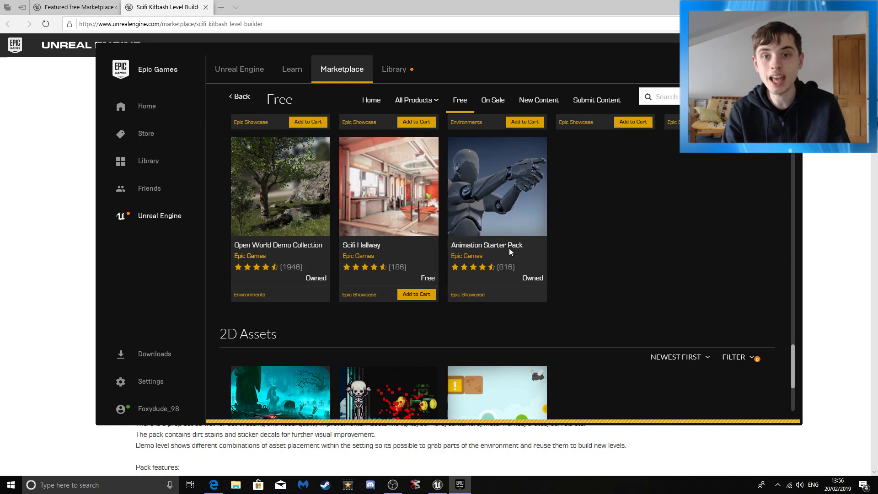
View the products on the Epic Games publisher profile, and return to the Free products listing.
scroll(417, 310, down, 1)
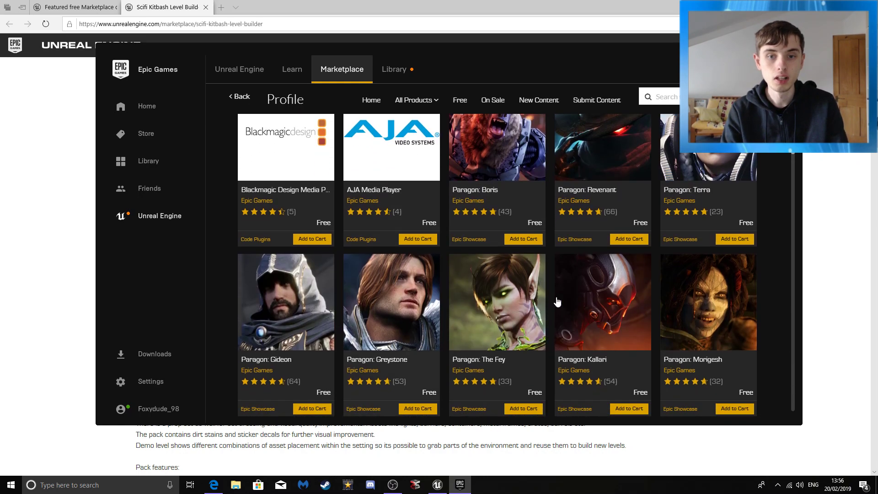
scroll(417, 310, down, 1)
scroll(416, 303, up, 3)
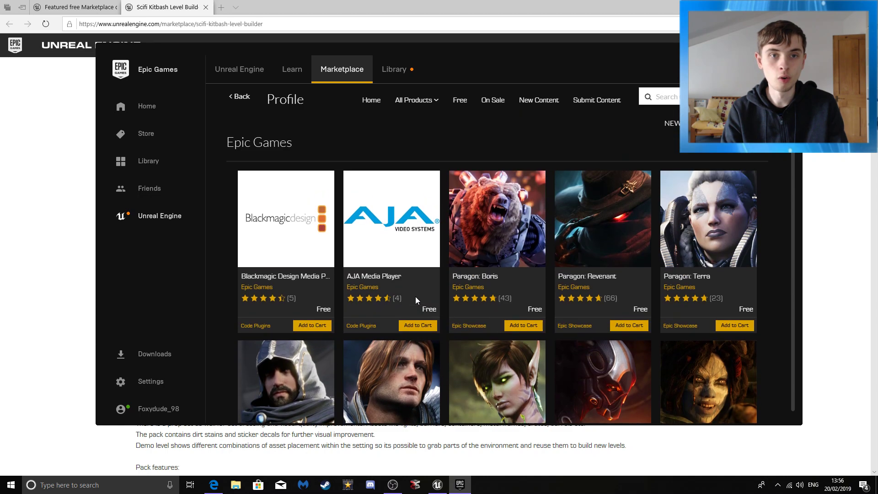
mouse_move(795, 174)
mouse_down()
mouse_move(795, 293)
mouse_move(796, 165)
mouse_up()
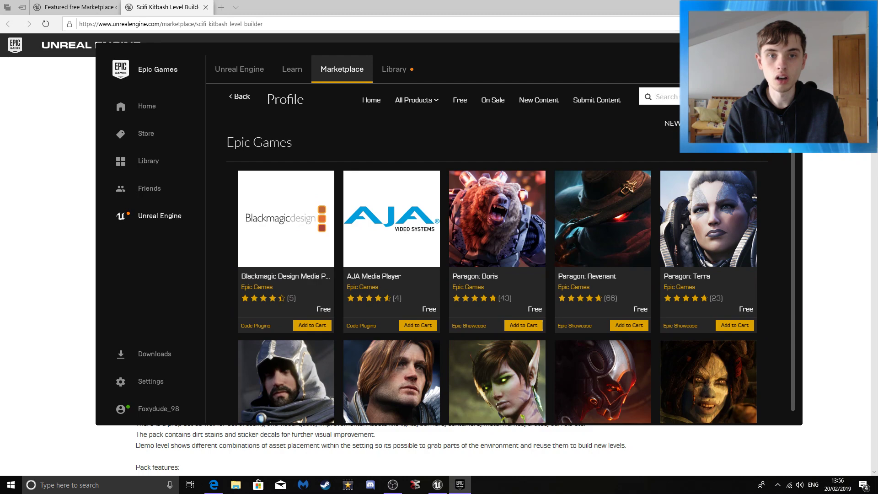
key(alt+Left)
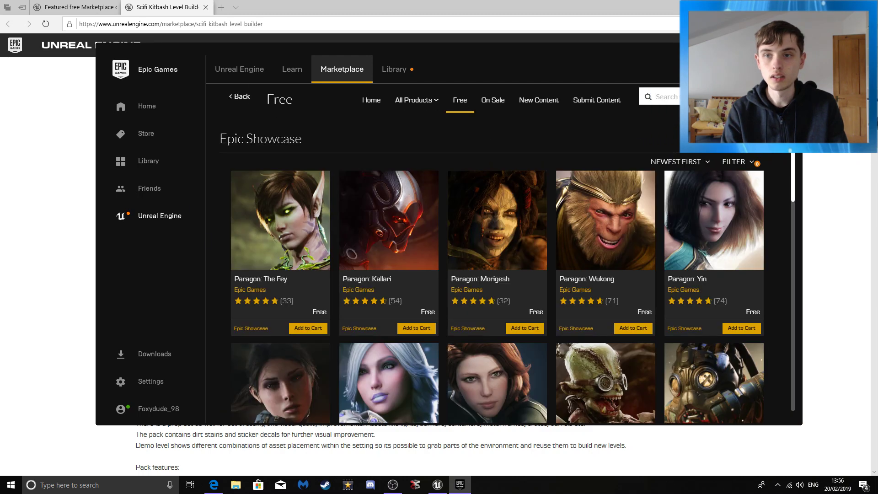
Find the Open World Demo Collection near the end of the Epic Showcase listing and open its content page.
scroll(798, 210, down, 10)
scroll(795, 381, up, 10)
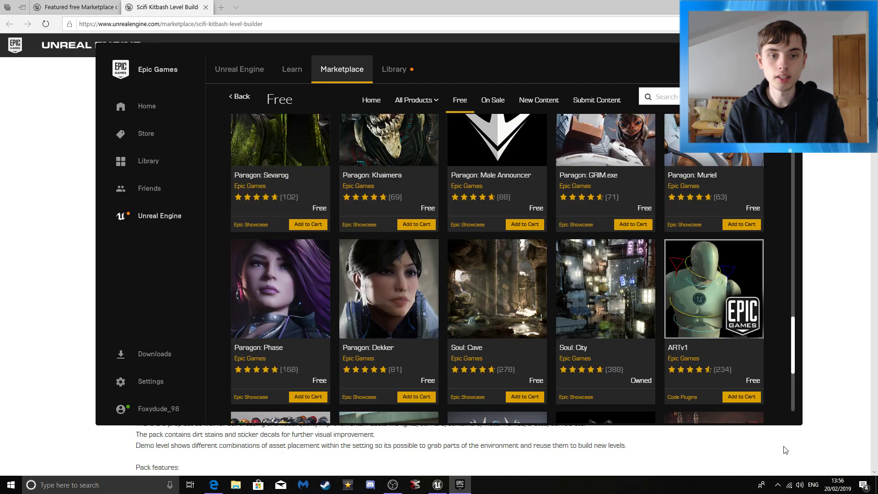
scroll(749, 283, down, 3)
scroll(380, 283, down, 10)
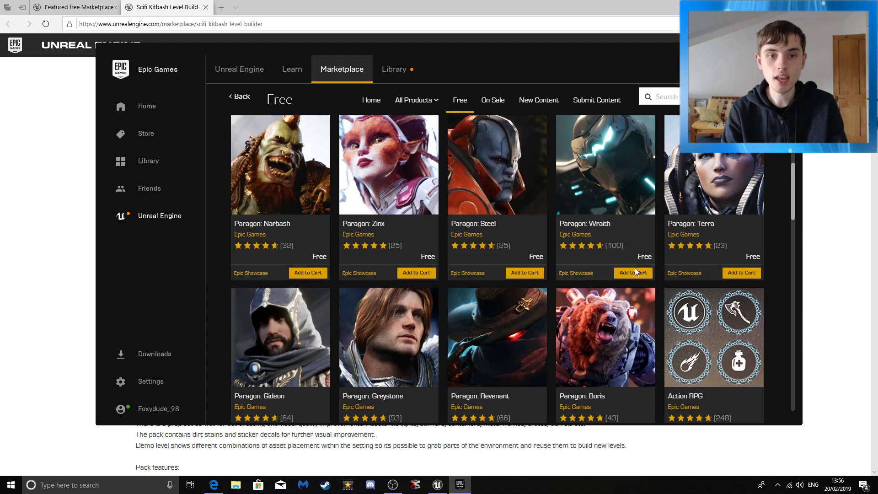
scroll(378, 285, down, 15)
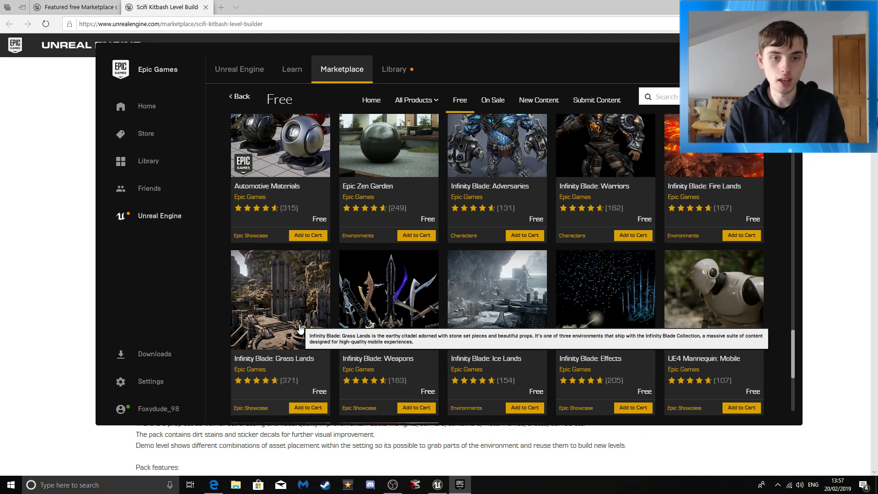
scroll(347, 330, down, 5)
click(328, 310)
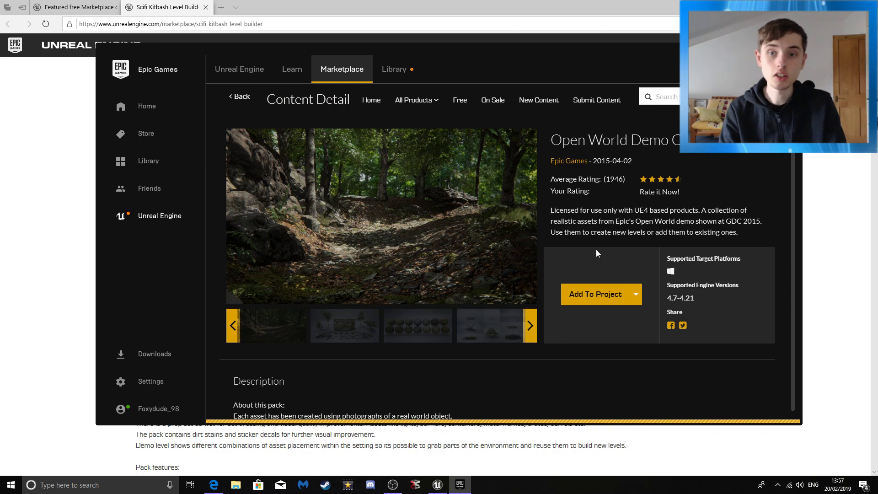
View the Open World Demo Collection's preview images of the rocks and trees, the material spheres and the plants.
click(351, 329)
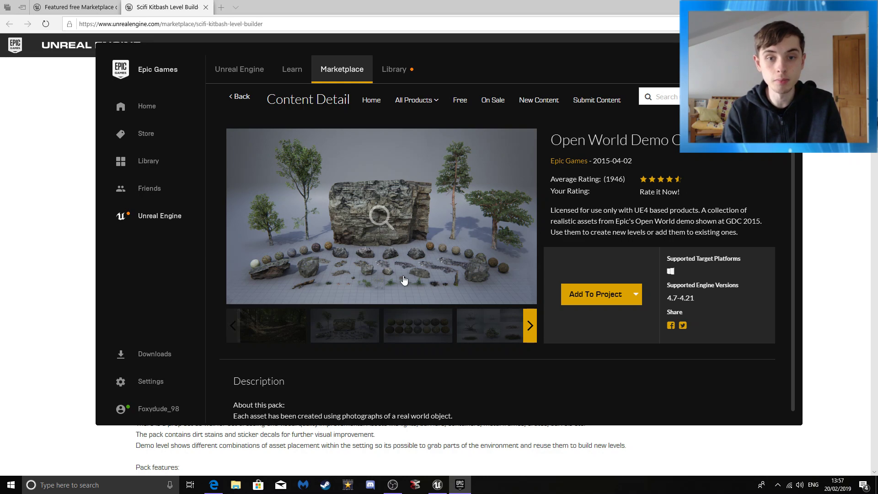
click(429, 328)
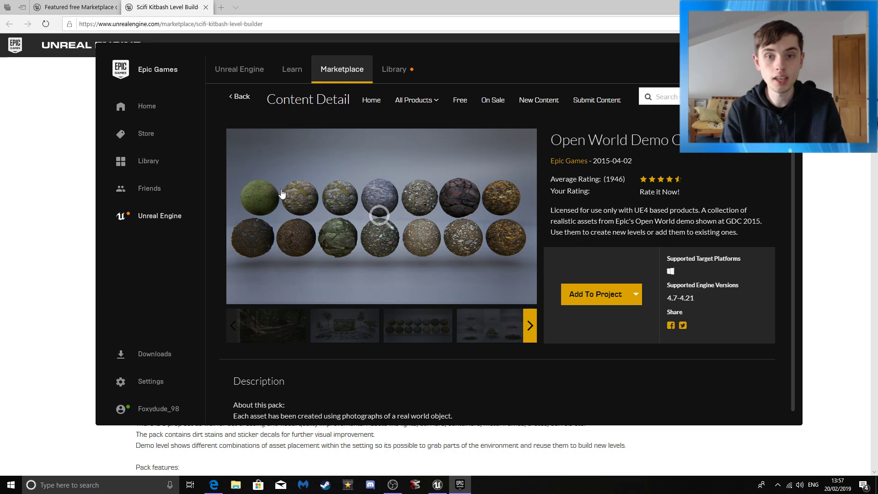
click(480, 336)
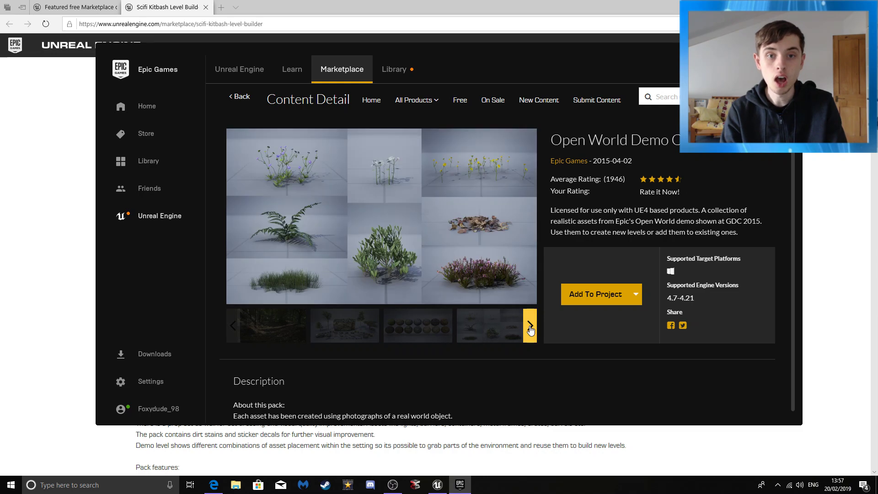
View the Open World Demo Collection's forest scene and rock preview images again, and leave its content page.
click(423, 325)
click(484, 328)
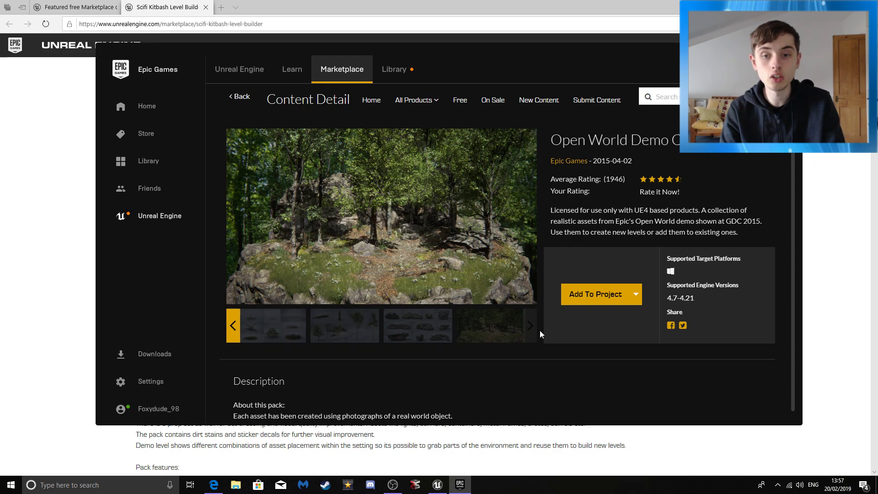
click(412, 337)
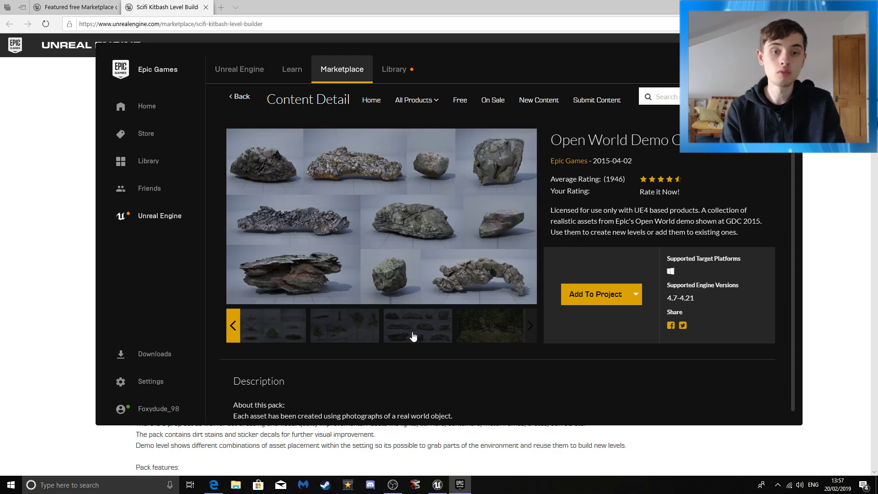
click(493, 322)
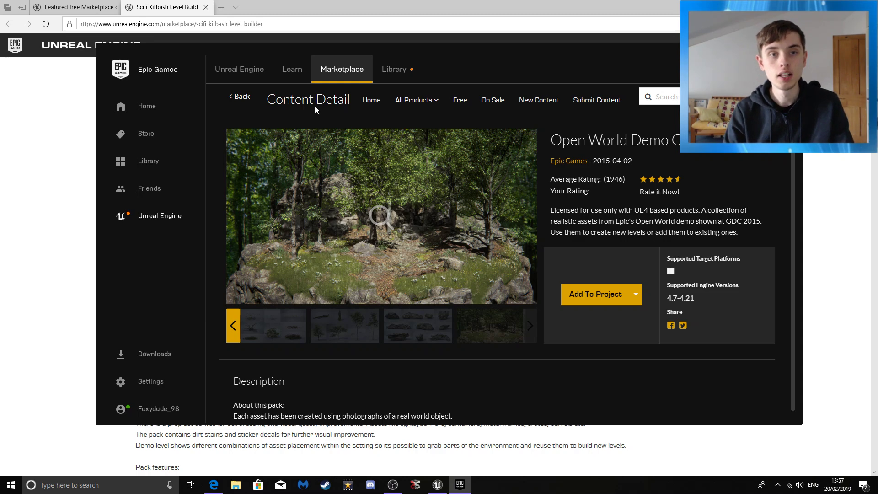
click(248, 99)
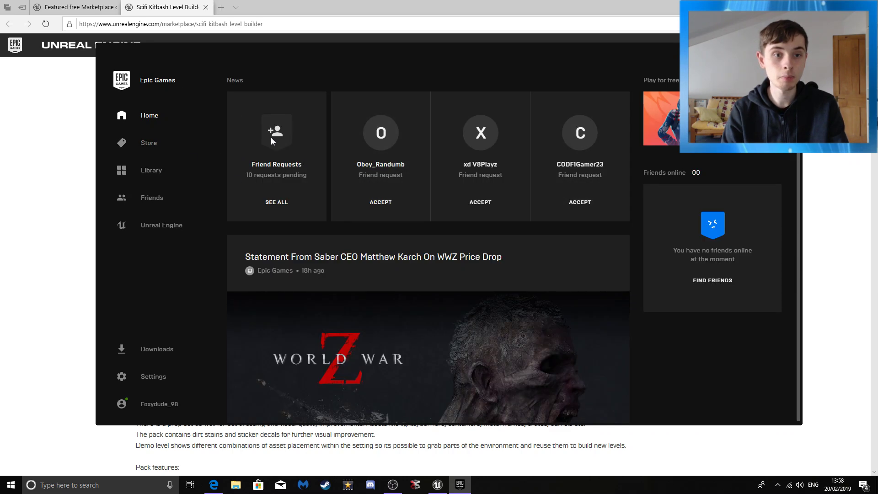
Look through the full list of pending friend requests in the launcher down to its end, and close the list.
click(178, 414)
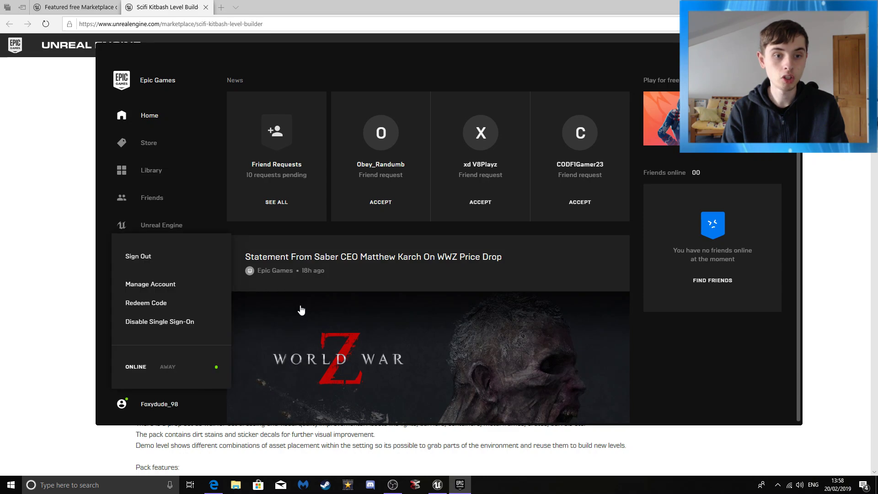
click(298, 324)
click(276, 203)
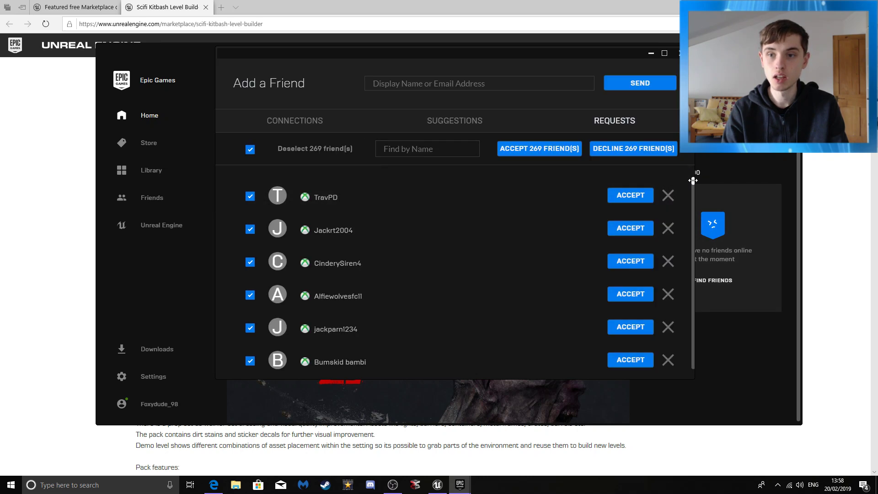
drag(693, 180, 698, 183)
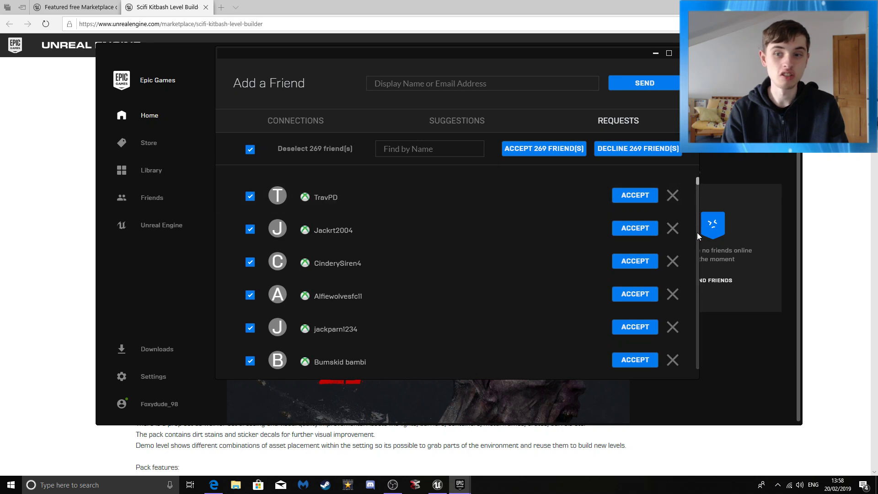
drag(697, 192, 703, 387)
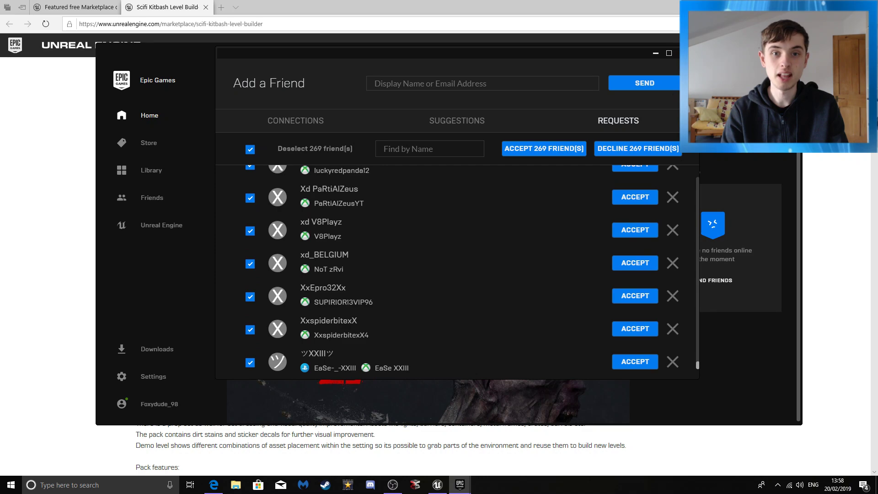
click(682, 53)
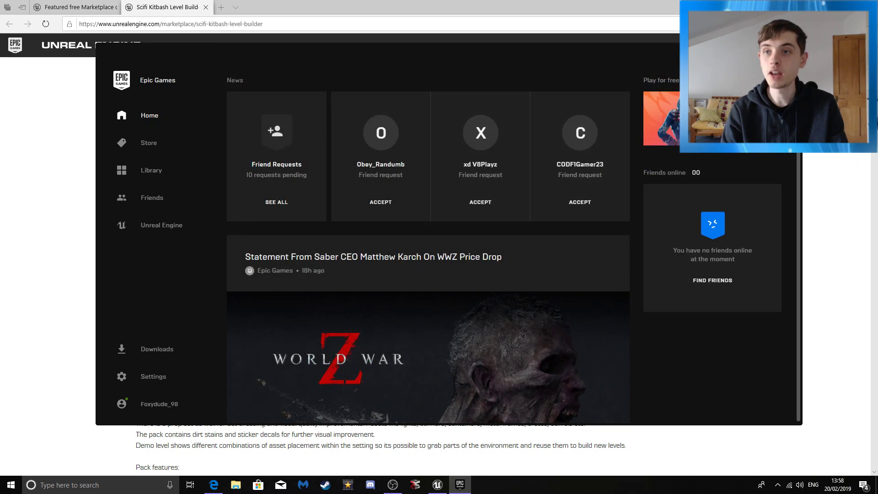
Close the Epic Games Launcher and return to the Scifi Kitbash Level Builder page in the browser.
click(759, 50)
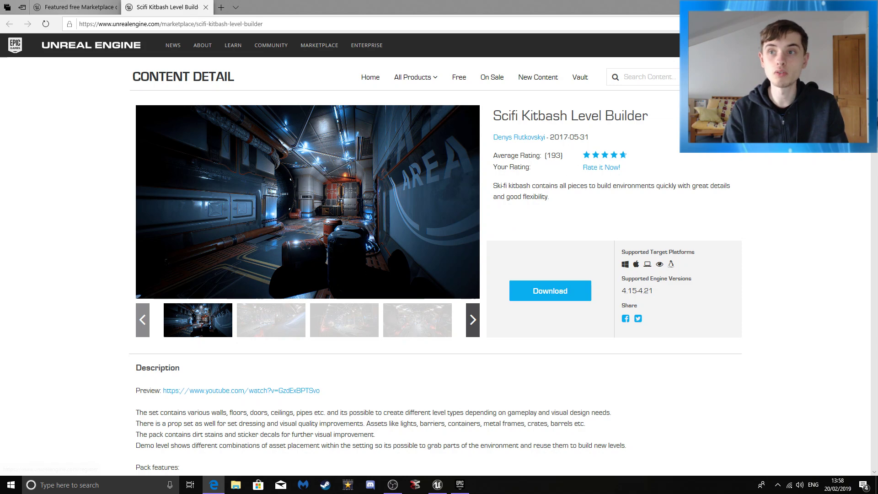
click(825, 7)
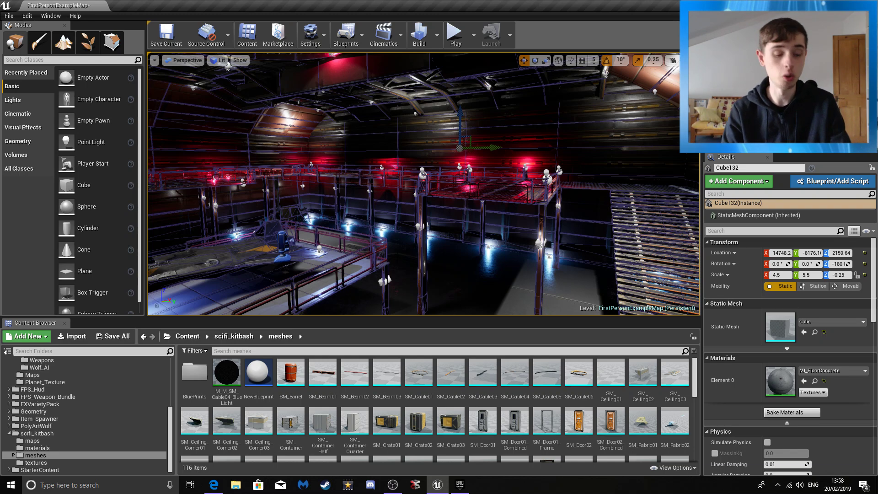
click(460, 484)
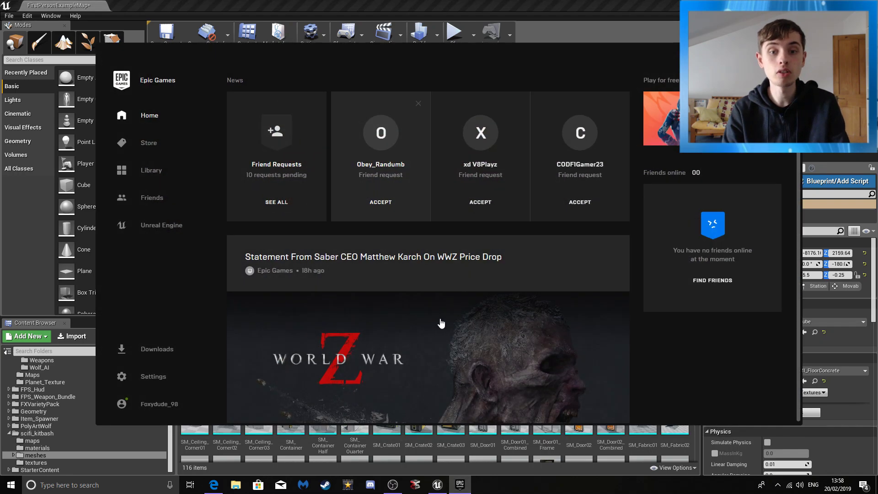
click(793, 50)
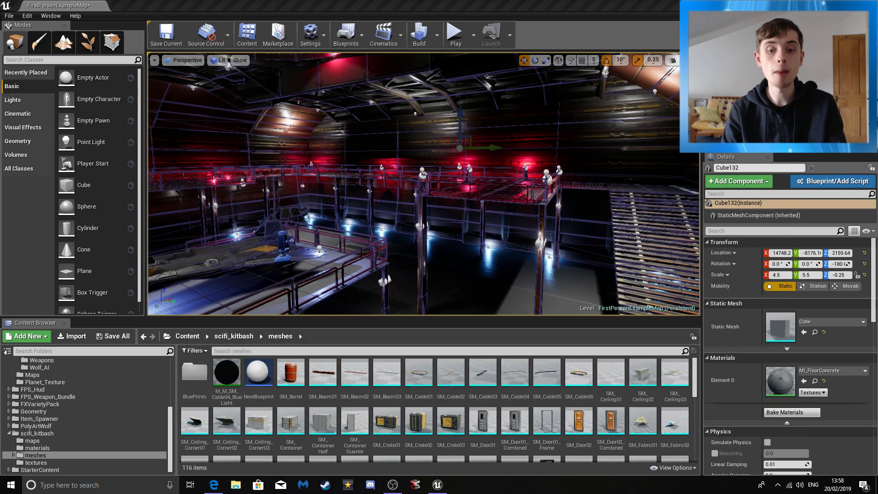
click(213, 485)
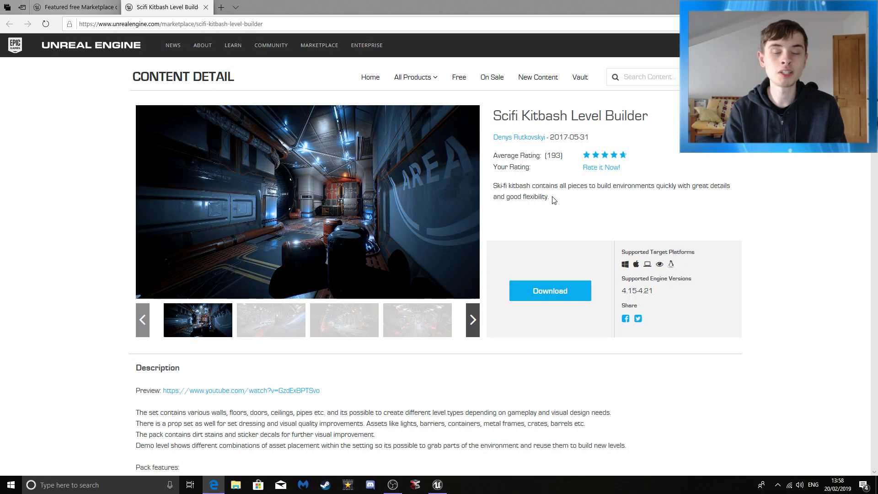
Open the "Featured free Marketplace content - February 2019" post and read from its heading down to the Scifi Kitbash Level Builder entry.
click(76, 7)
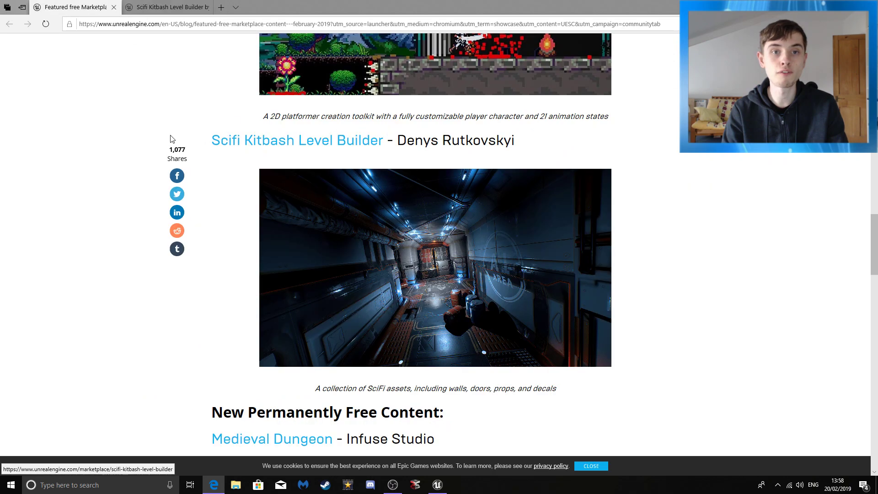
scroll(147, 171, up, 15)
drag(584, 121, 600, 168)
click(599, 168)
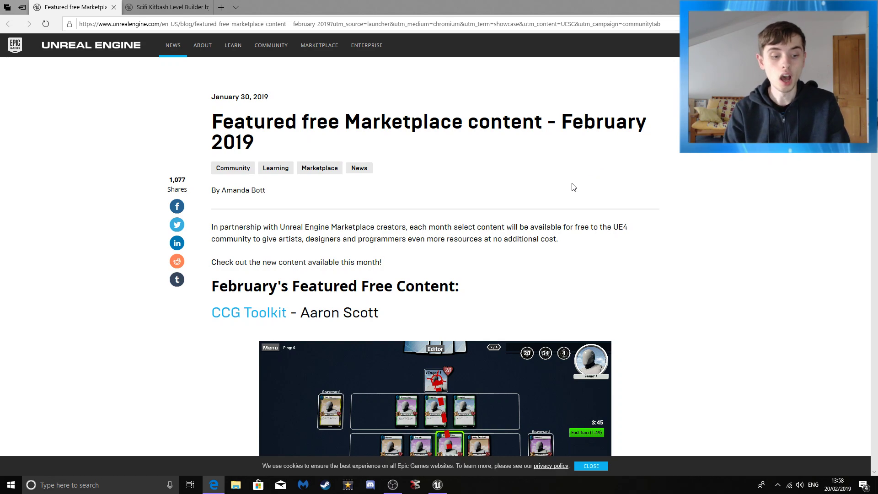
scroll(556, 216, down, 15)
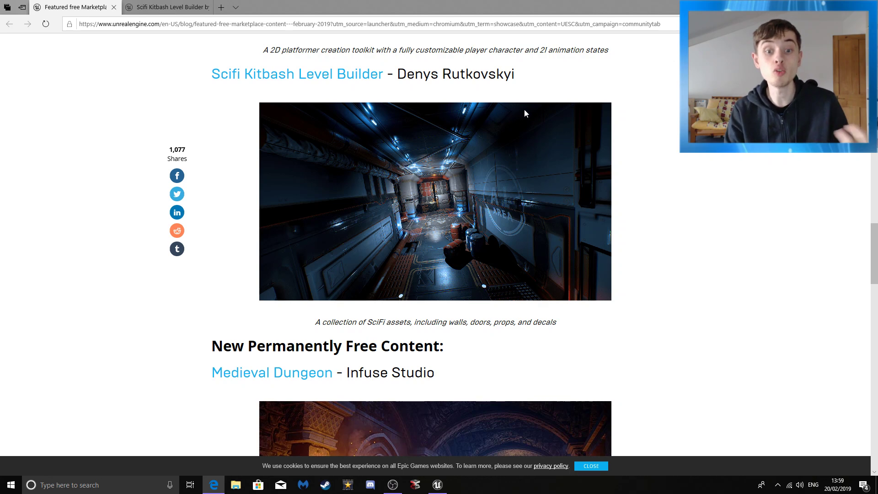
Browse the post's permanently free content down to Recent Posts, and review the featured packs back up to the heading.
scroll(523, 109, down, 10)
scroll(606, 166, up, 5)
scroll(465, 261, down, 8)
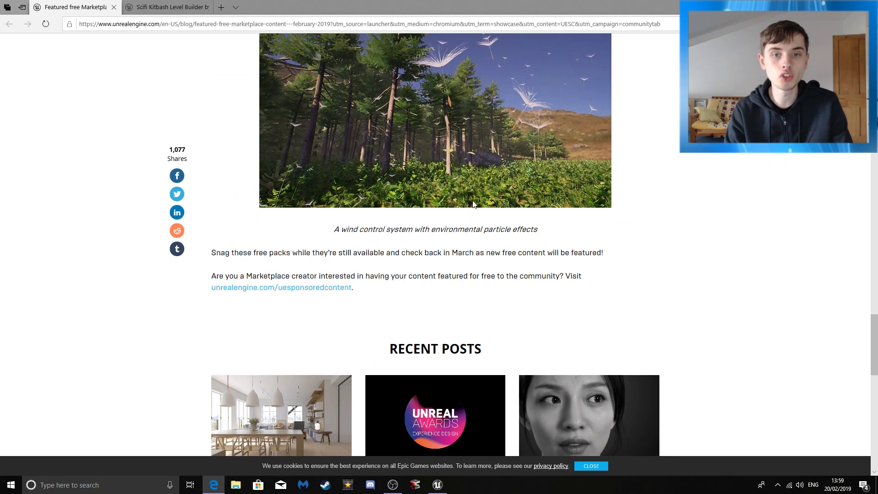
scroll(327, 195, up, 3)
scroll(581, 154, down, 7)
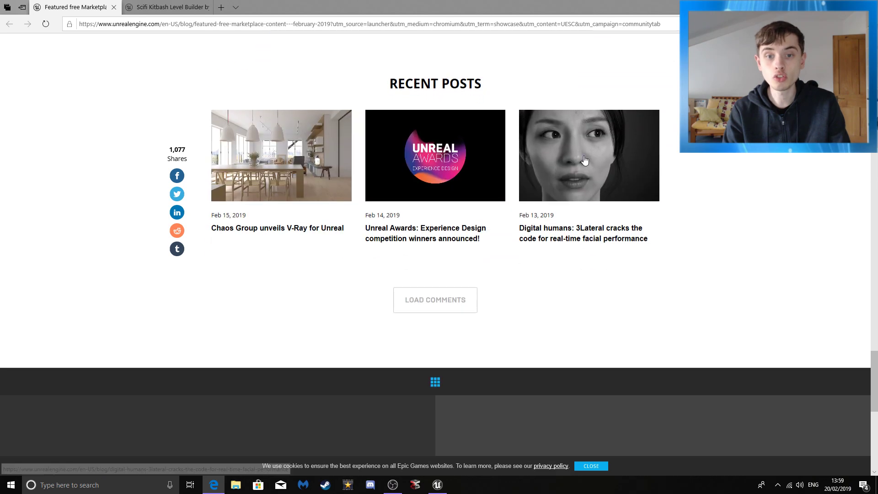
scroll(583, 155, up, 18)
scroll(584, 155, up, 4)
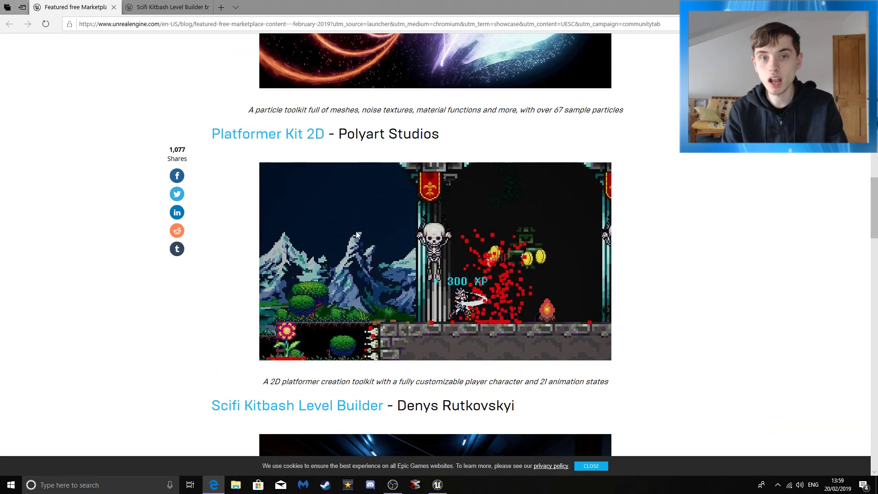
scroll(508, 204, up, 7)
scroll(451, 315, up, 6)
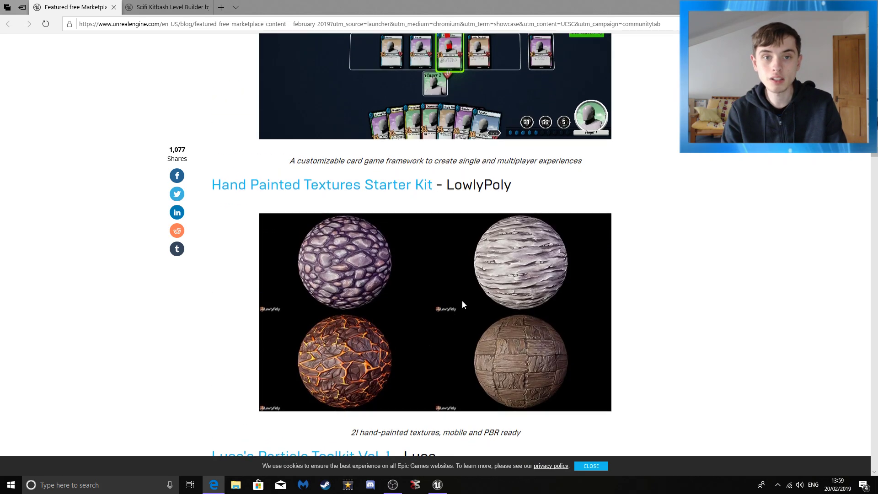
scroll(371, 295, up, 9)
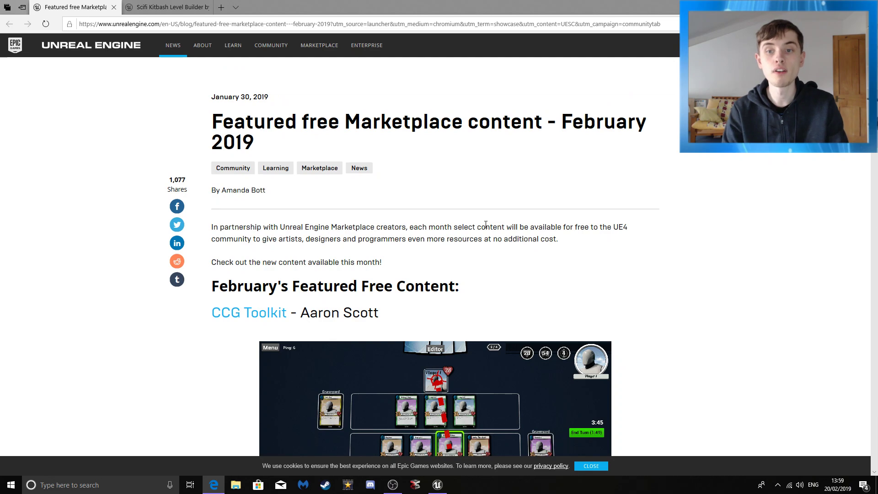
Switch back to the Unreal Editor and examine the round, red-lit shaft in the hangar ceiling.
key(alt+F4)
click(368, 261)
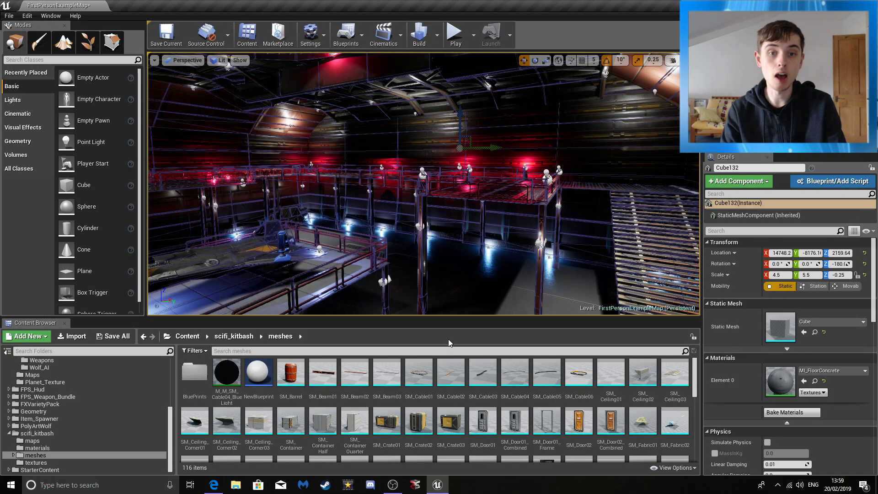
key(w)
right_drag(368, 260, 416, 96)
key(w)
key(s)
key(w)
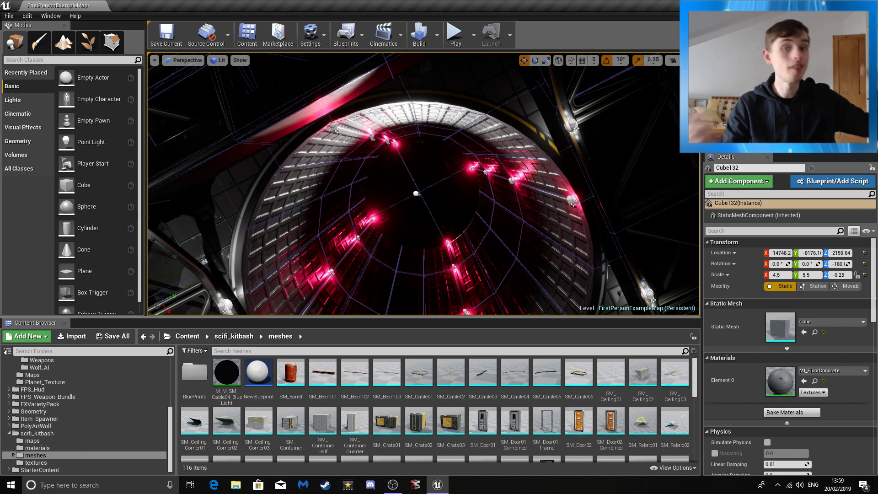
right_drag(416, 137, 416, 197)
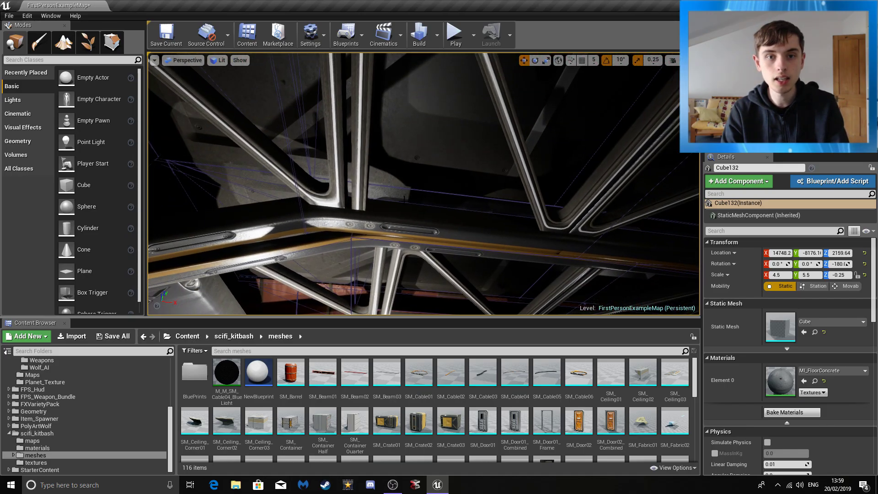
Select an SM_HangarCeiling_Double truss and examine how the ceiling sections and lights are arranged across the hangar.
click(412, 215)
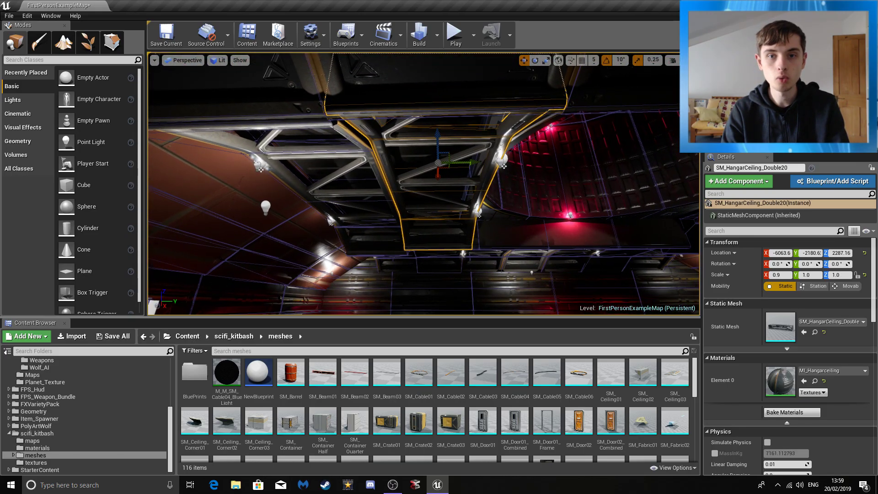
right_drag(423, 183, 487, 183)
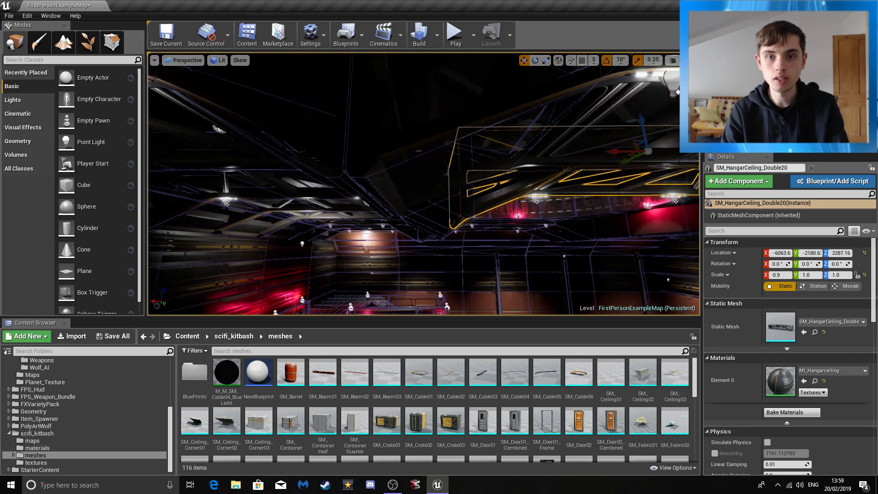
key(w)
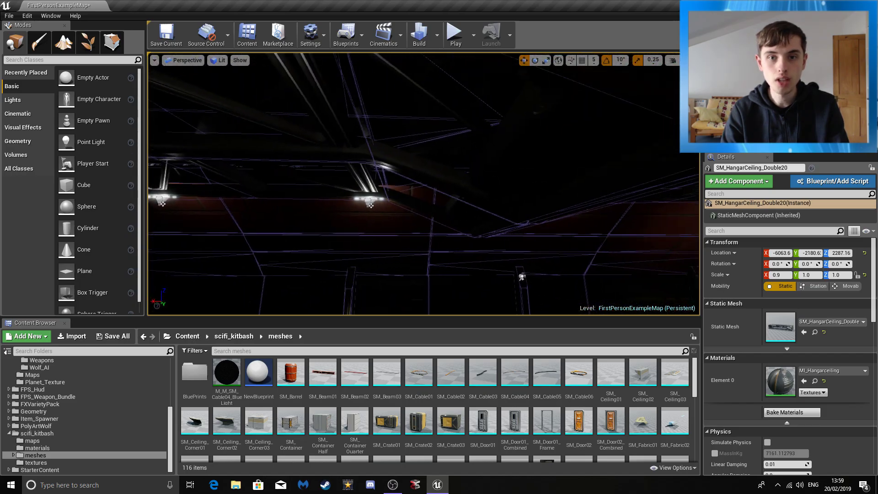
right_drag(423, 183, 478, 155)
key(w)
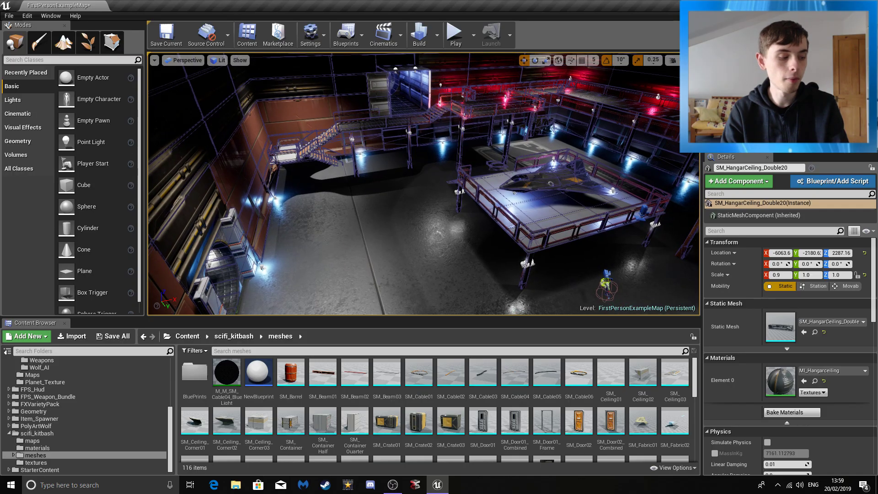
Select an SM_HangarWall02 wall piece and survey the hangar's walkways, red wall panels, stairs and round doorway.
right_drag(423, 183, 348, 215)
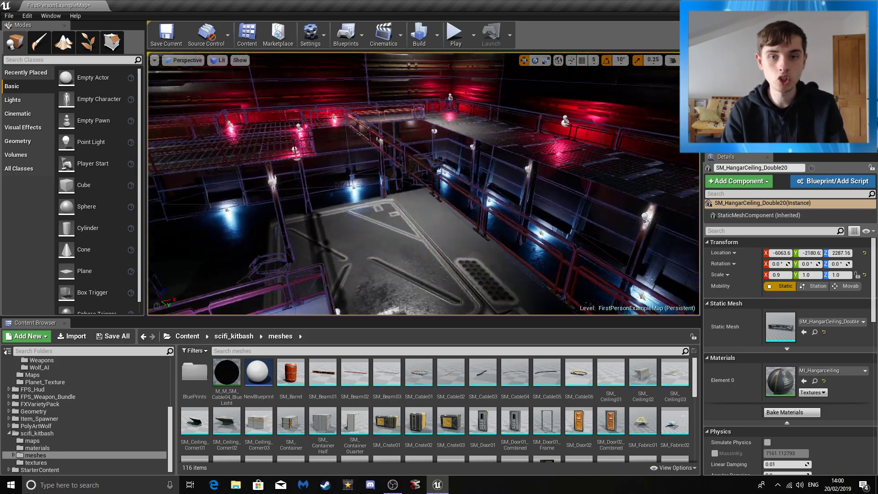
click(413, 146)
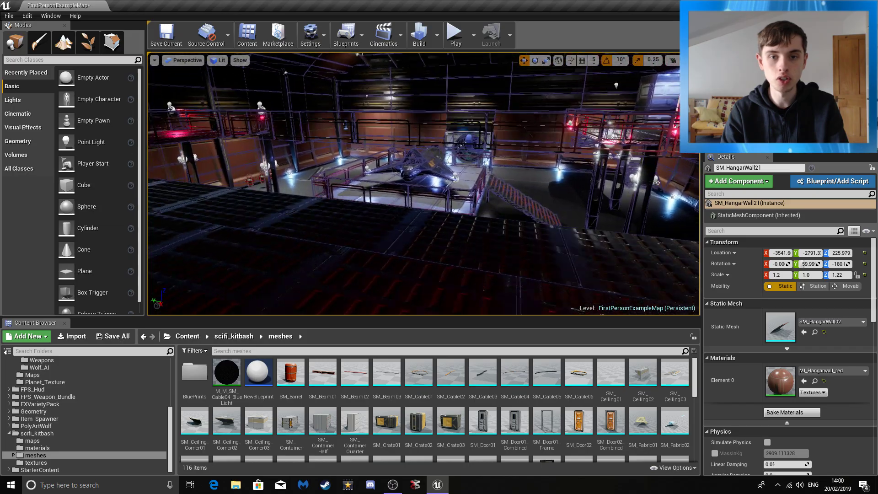
right_drag(423, 182, 375, 119)
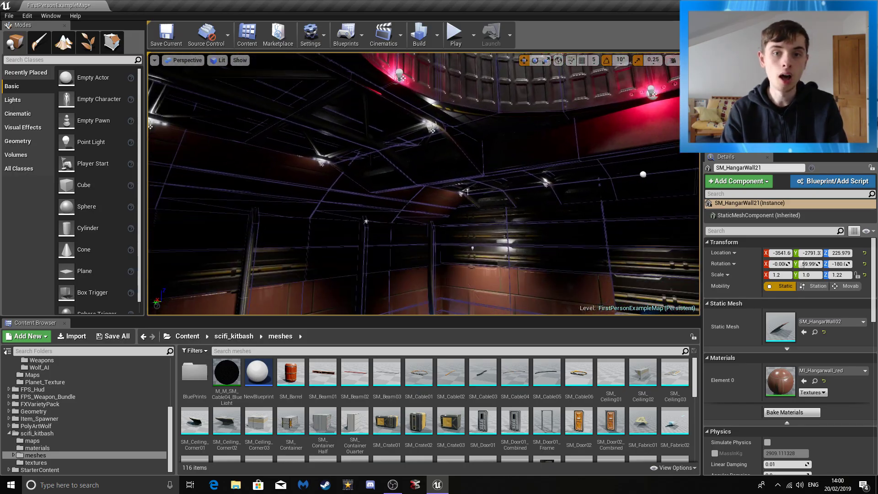
right_drag(410, 135, 547, 126)
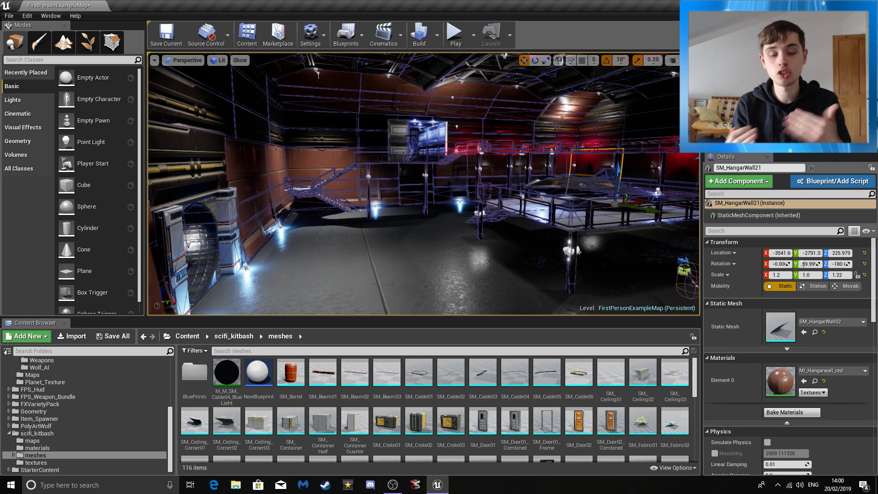
right_drag(411, 135, 449, 170)
key(w)
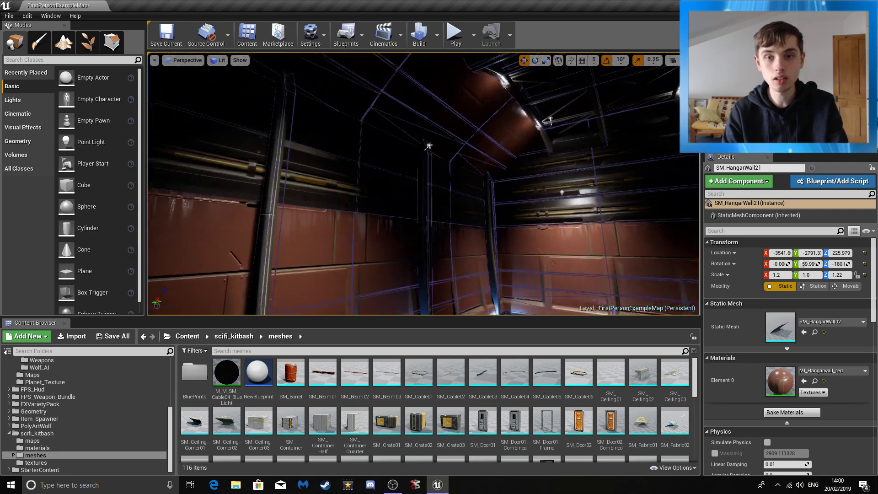
right_drag(423, 183, 377, 192)
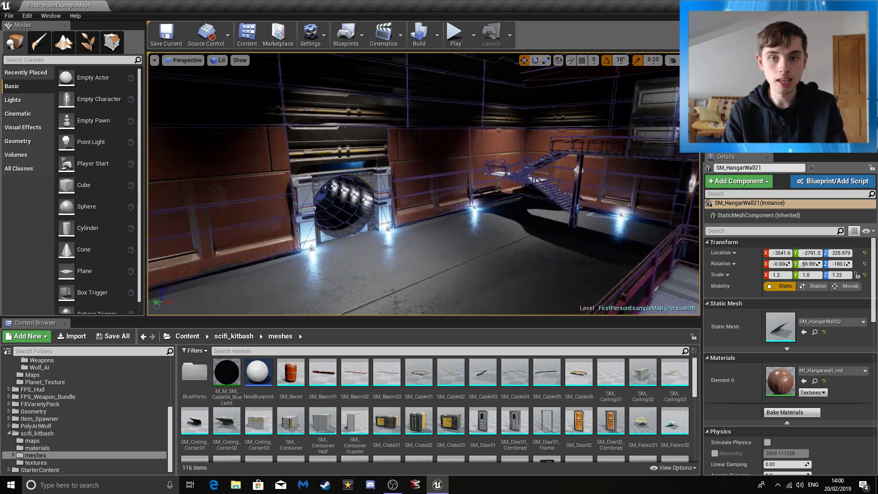
Survey the blue corridor, the yellow-lit room beyond its doorway, and the round tunnel lined with point lights.
right_drag(377, 192, 357, 183)
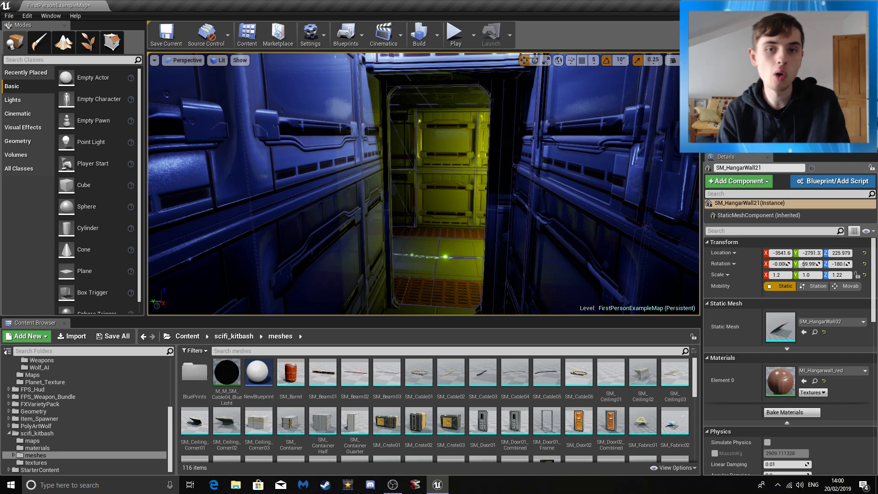
key(s)
right_drag(435, 160, 357, 151)
key(s)
key(w)
key(w)
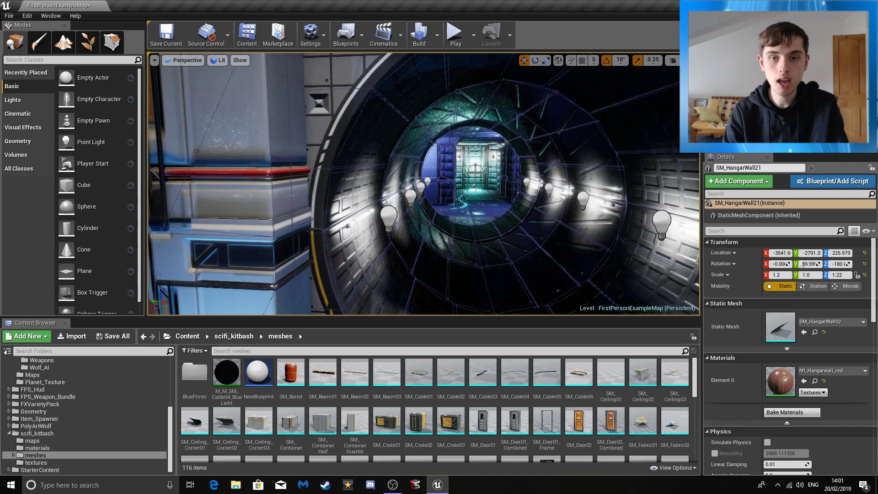
key(w)
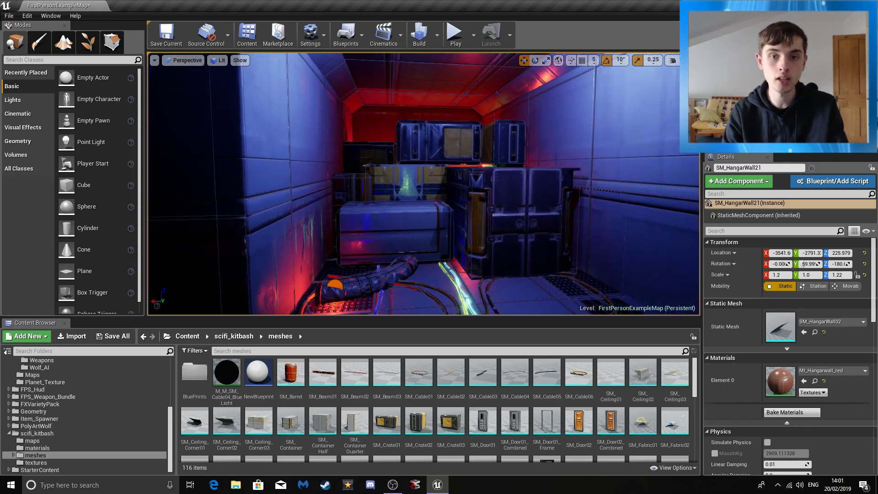
Examine the stacked crates, glowing floor cables and red point light in the crate storage area.
right_drag(423, 183, 394, 238)
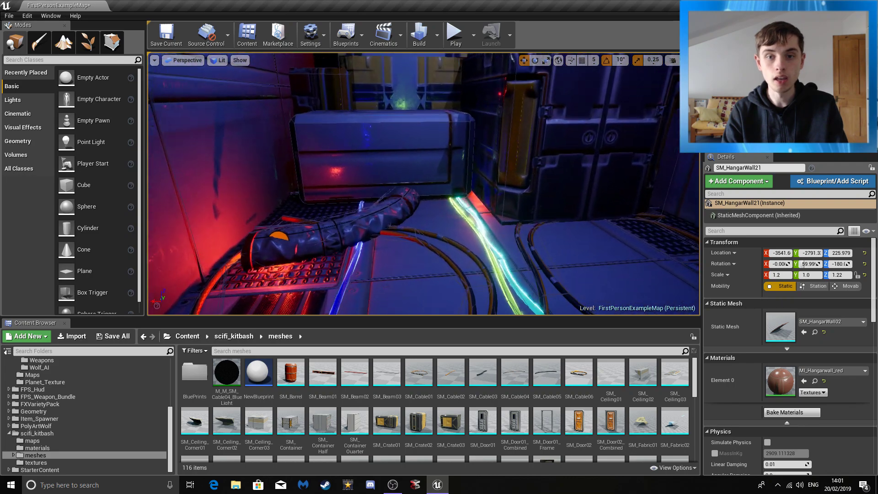
right_drag(424, 183, 387, 220)
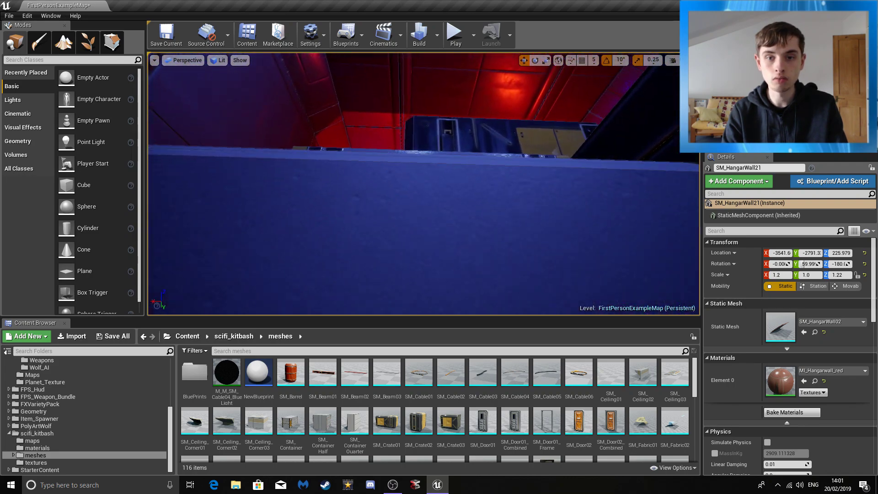
right_drag(424, 183, 469, 188)
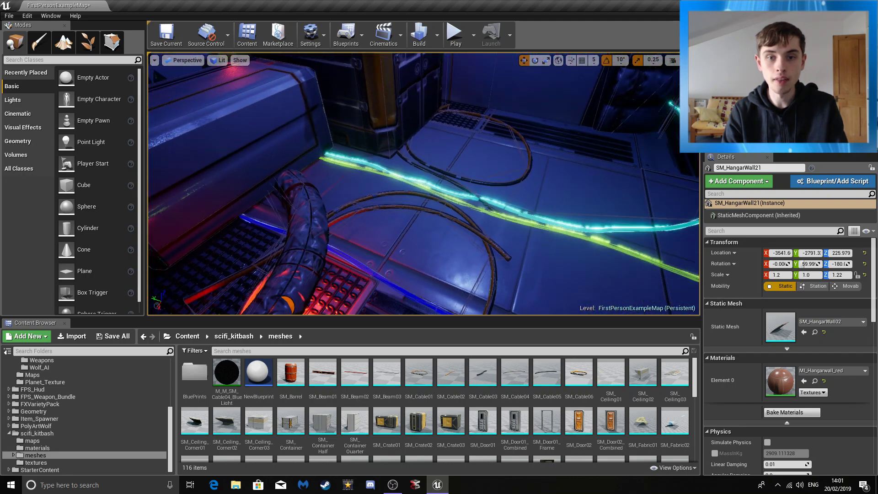
right_drag(424, 183, 492, 199)
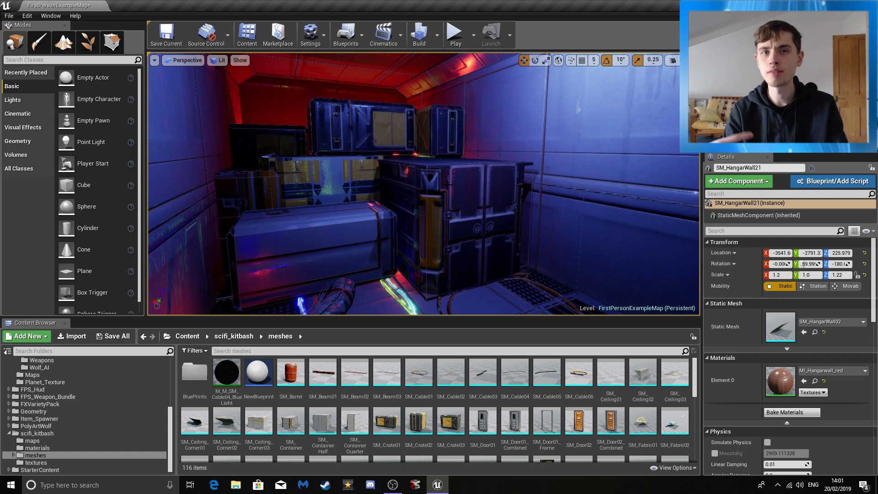
right_drag(447, 184, 432, 224)
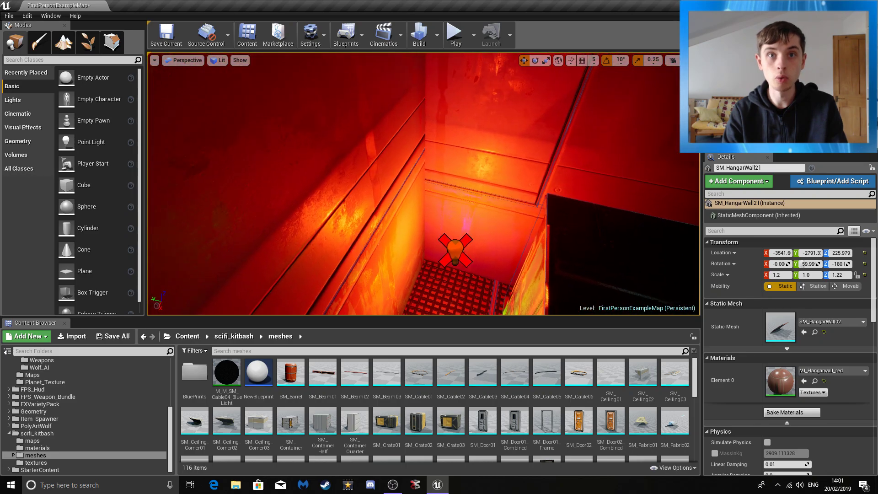
right_drag(424, 184, 426, 228)
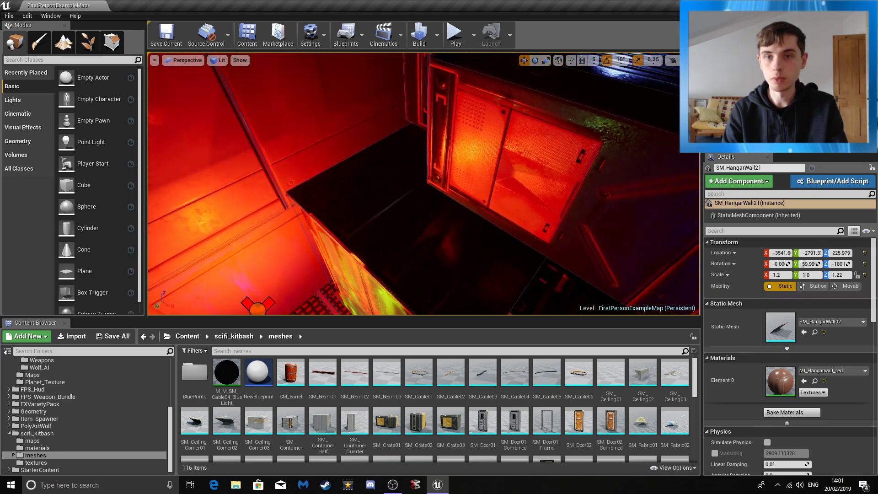
right_drag(424, 184, 437, 147)
Inspect the teal padded room, the stepped corridor into the yellow room, and the light along the concrete wall.
key(w)
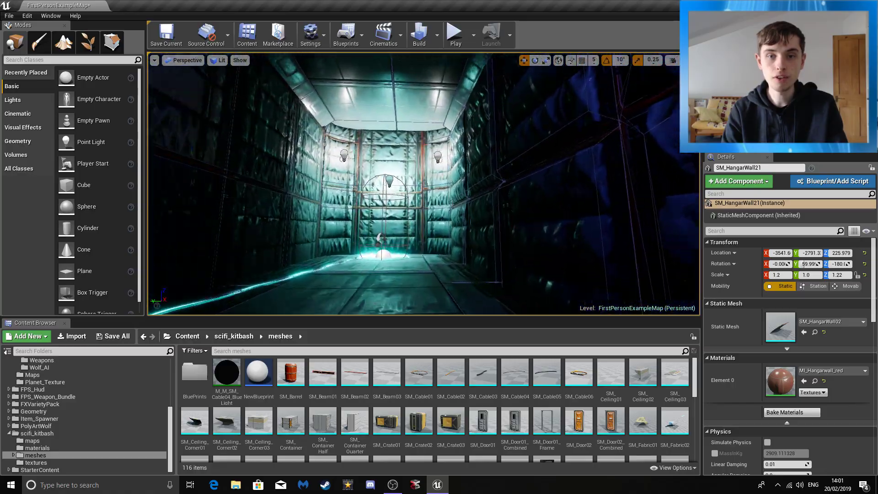
right_drag(424, 183, 581, 185)
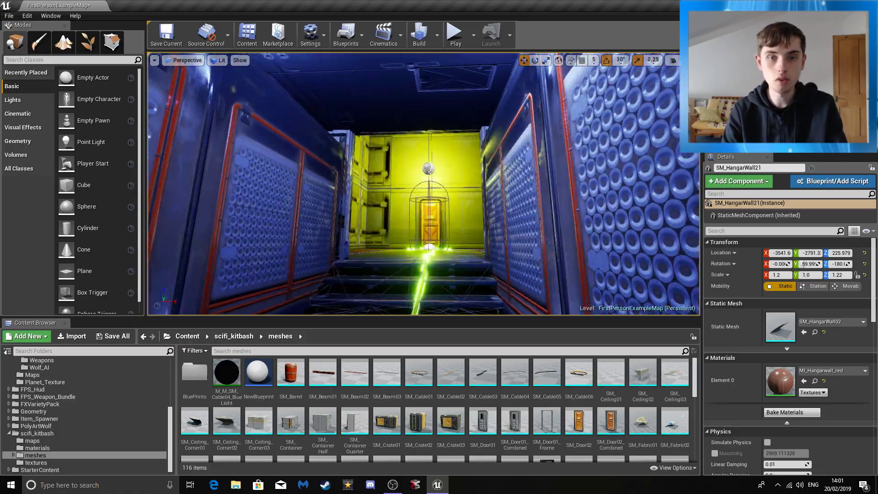
right_drag(430, 137, 403, 138)
key(w)
key(w)
right_drag(423, 184, 300, 168)
key(w)
key(w)
key(w)
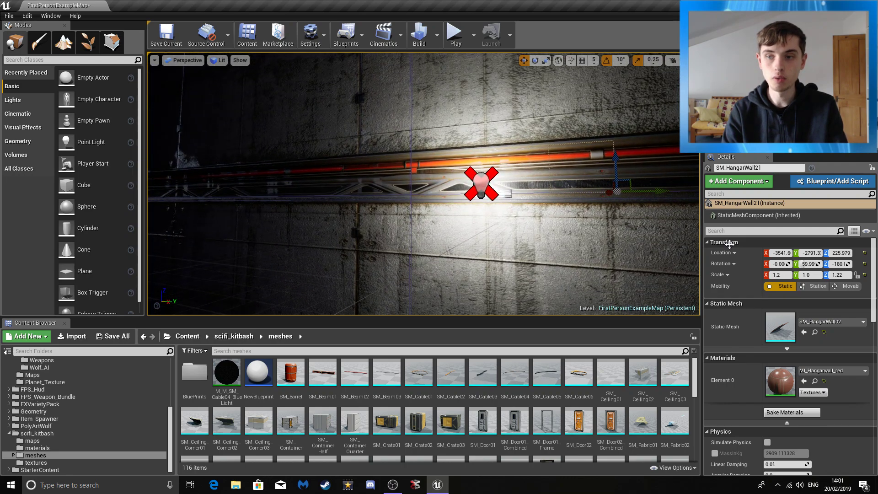
Try an attenuation radius of 100 on the point light at the concrete wall, and set it back to 1000.
click(479, 184)
click(785, 378)
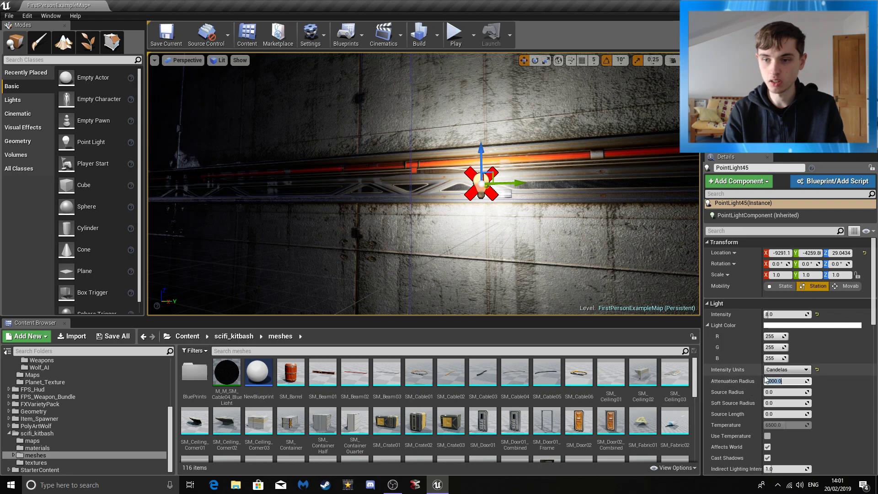
text(500)
key(BackSpace)
key(BackSpace)
key(BackSpace)
text(100)
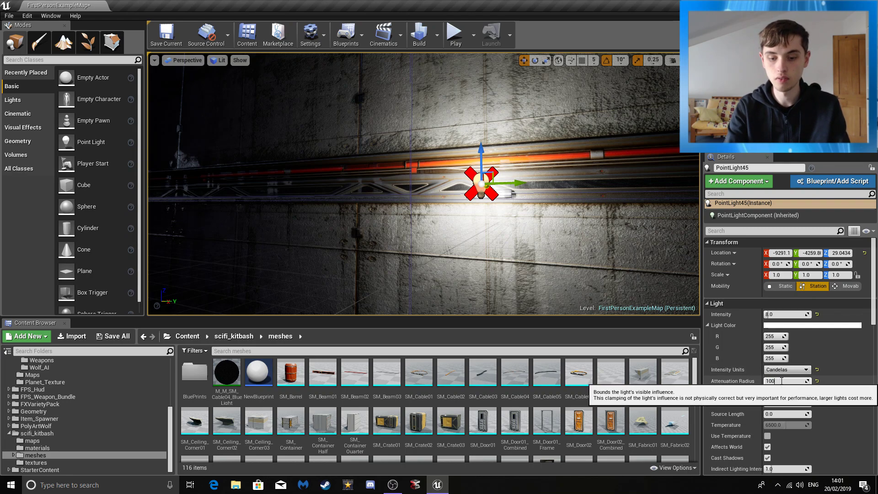
key(Return)
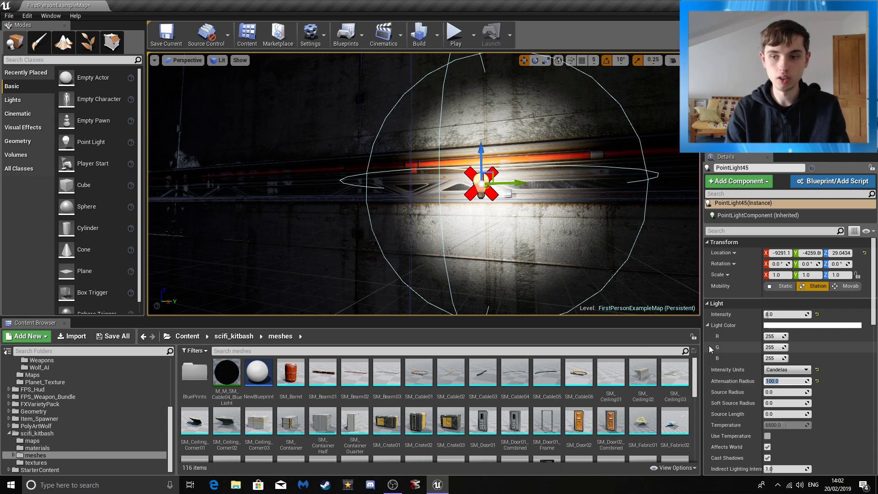
text(1000)
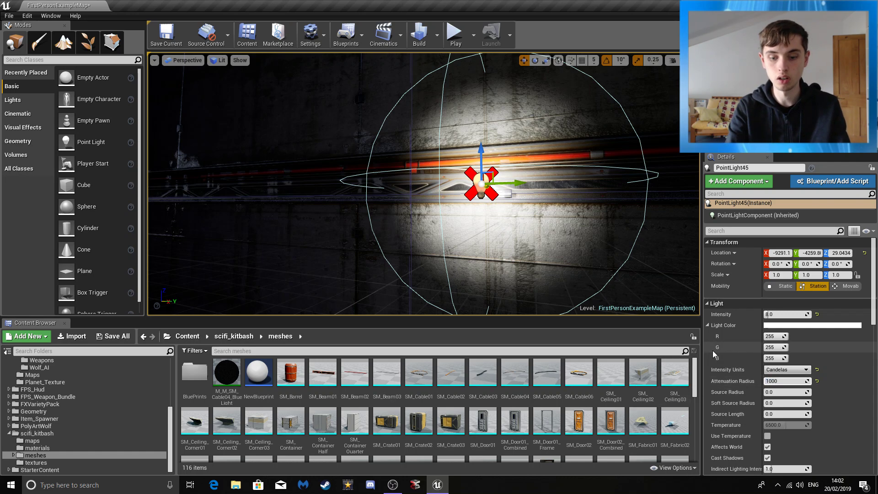
key(Return)
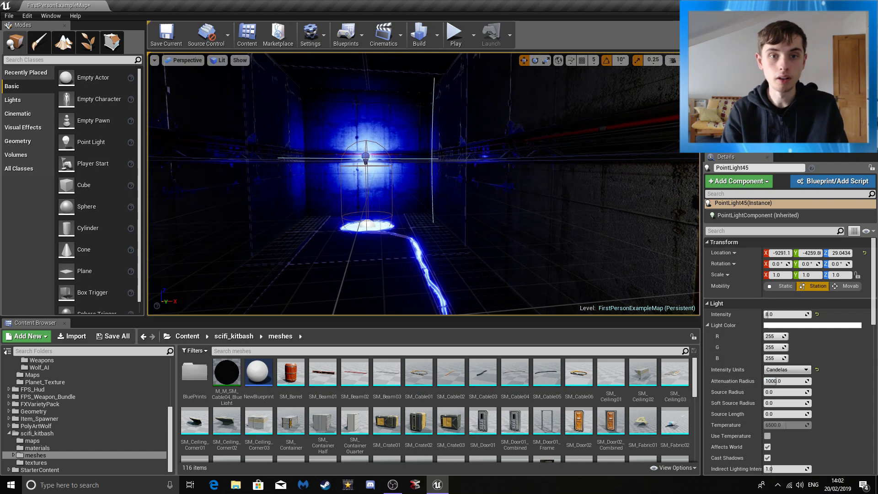
Play-test the level in the viewport and walk across the hangar toward the red-lit area.
key(w)
right_drag(423, 184, 530, 176)
key(w)
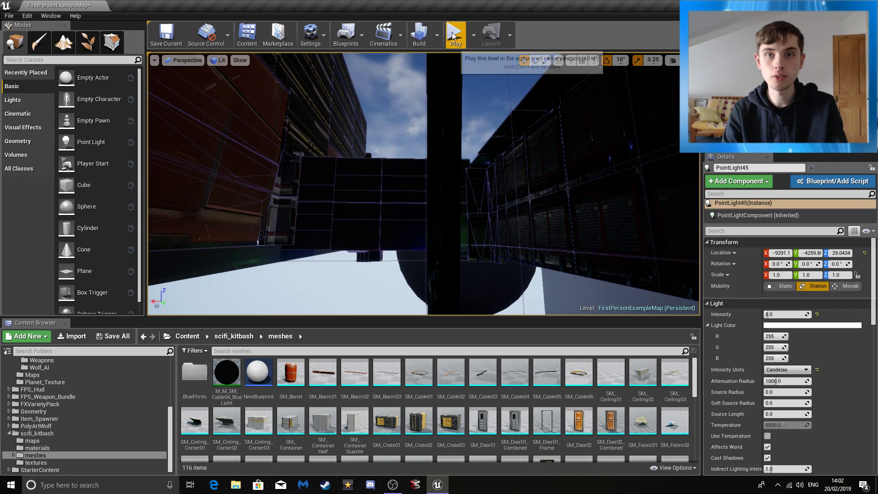
key(alt+p)
click(490, 174)
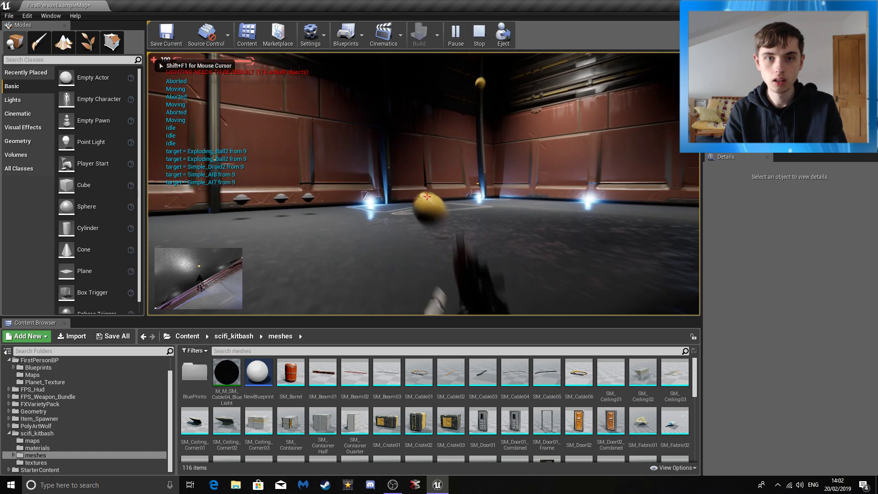
key(s)
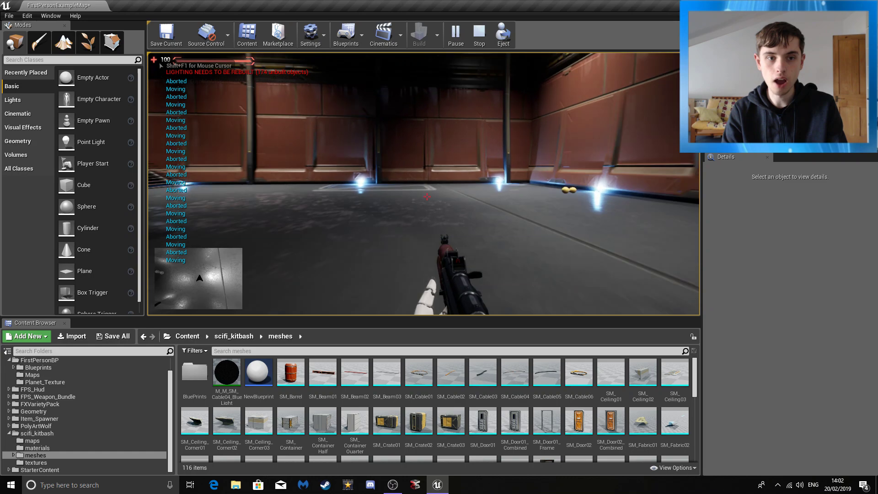
key(w)
key(w)
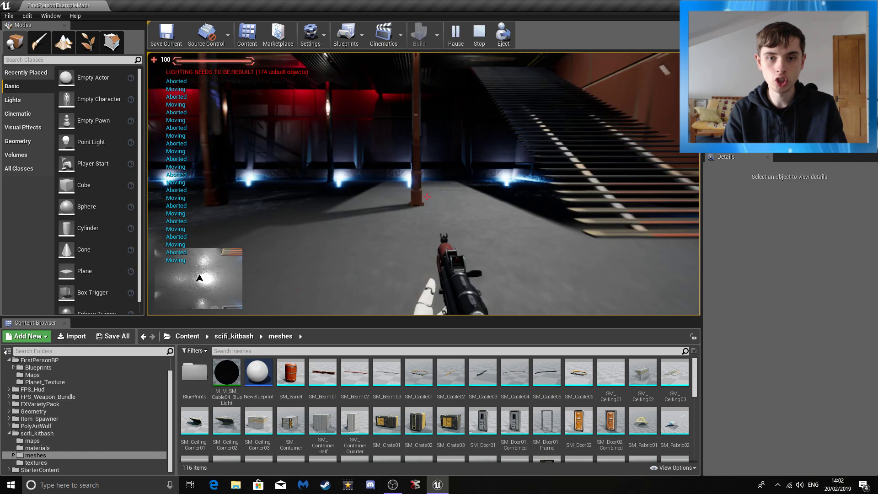
key(w)
Switch the play session to fullscreen and explore the hangar floor, its pillars, platforms and wall lights.
key(F11)
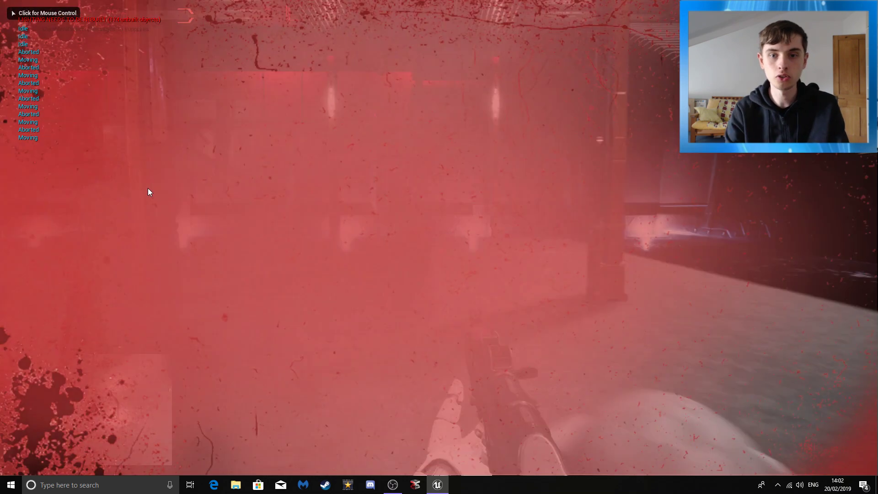
click(147, 188)
key(w)
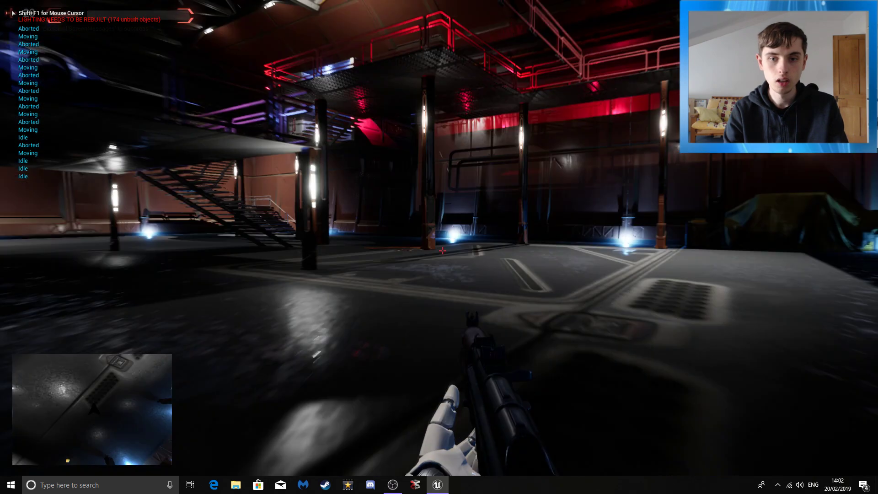
key(w)
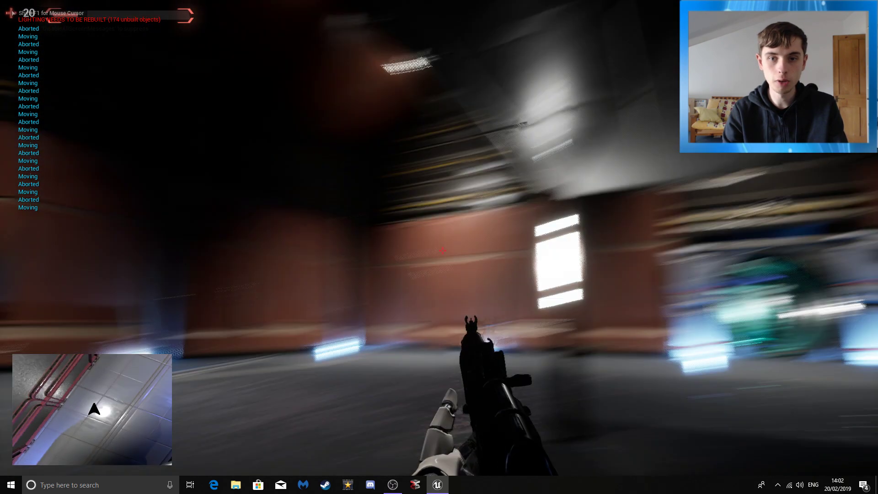
key(w)
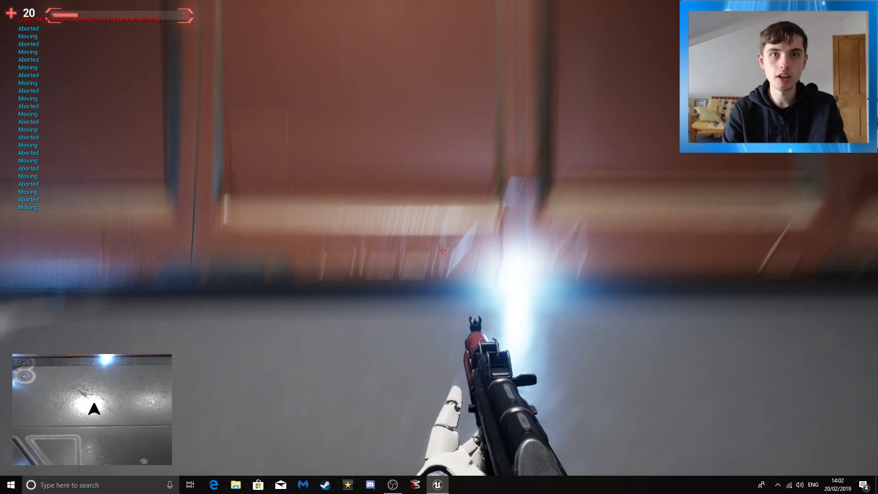
key(w)
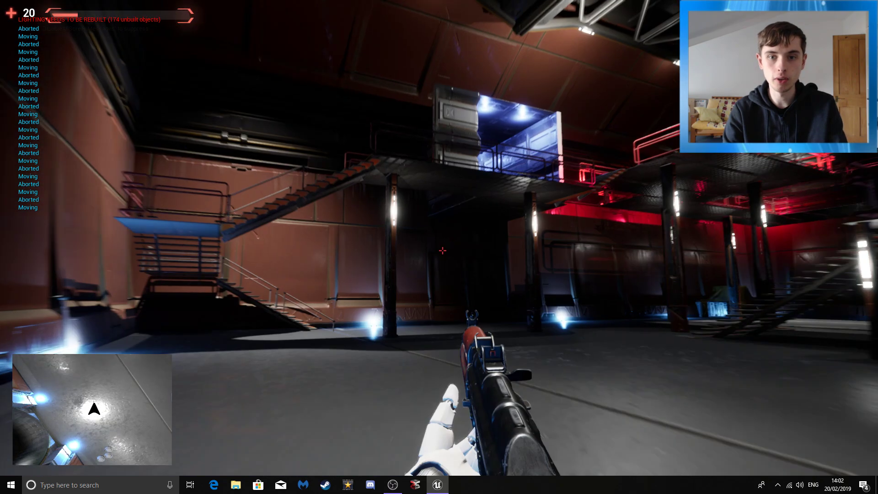
key(w)
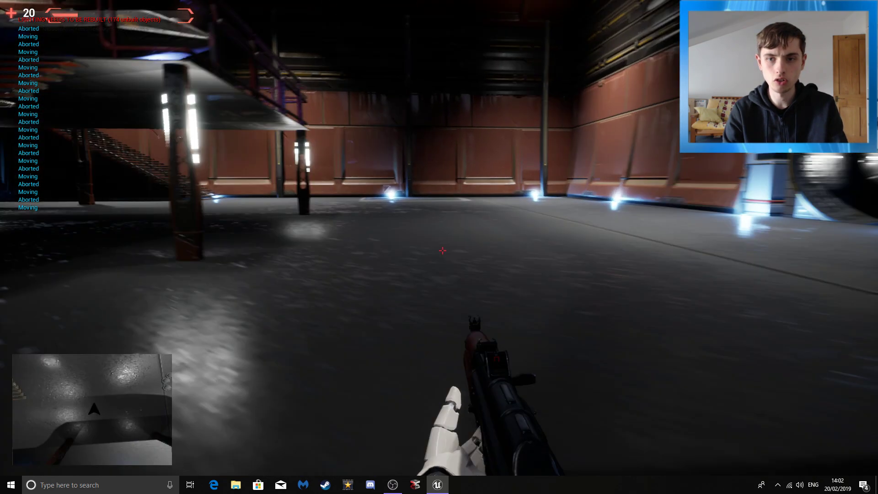
key(s)
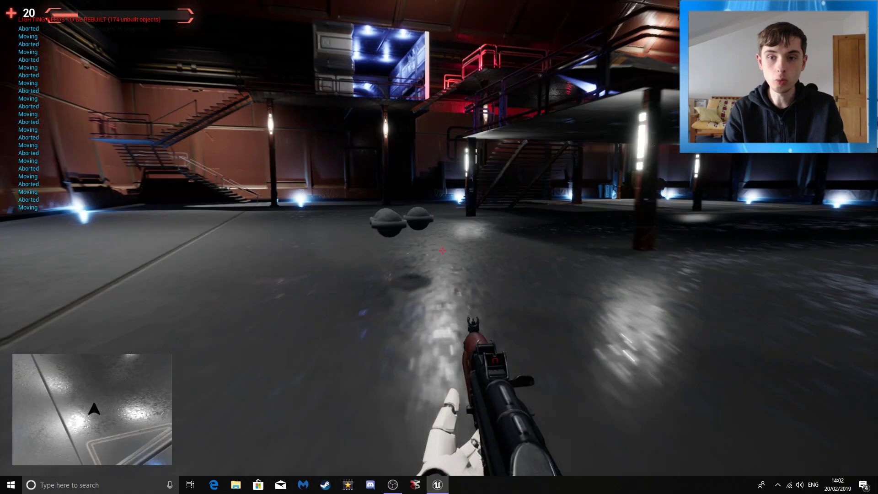
key(w)
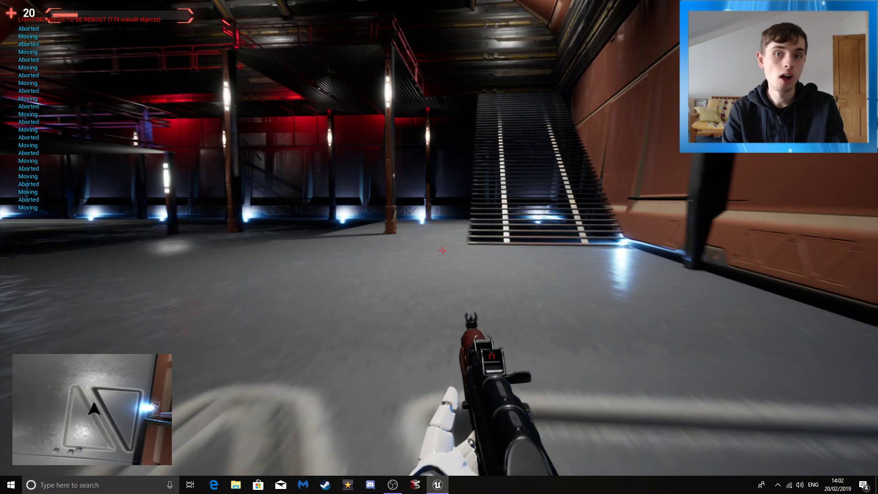
Explore the red-lit upper walkways and return to the hangar floor beside the stairs.
key(w)
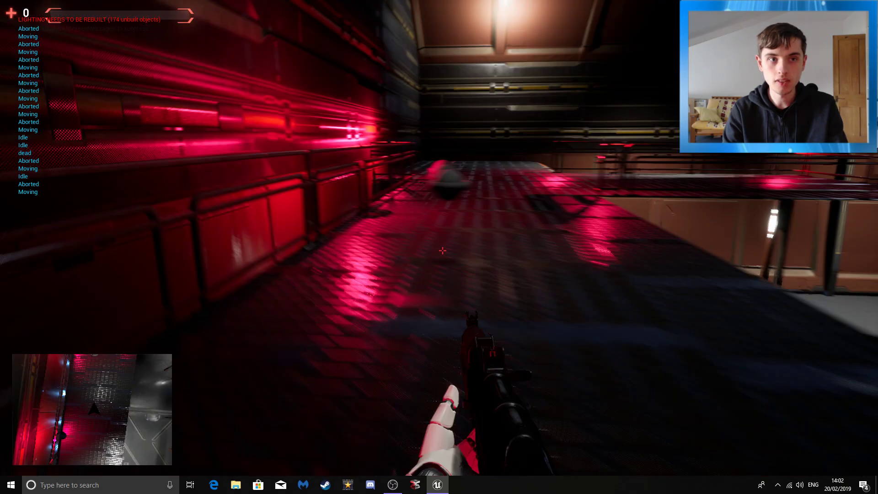
key(s)
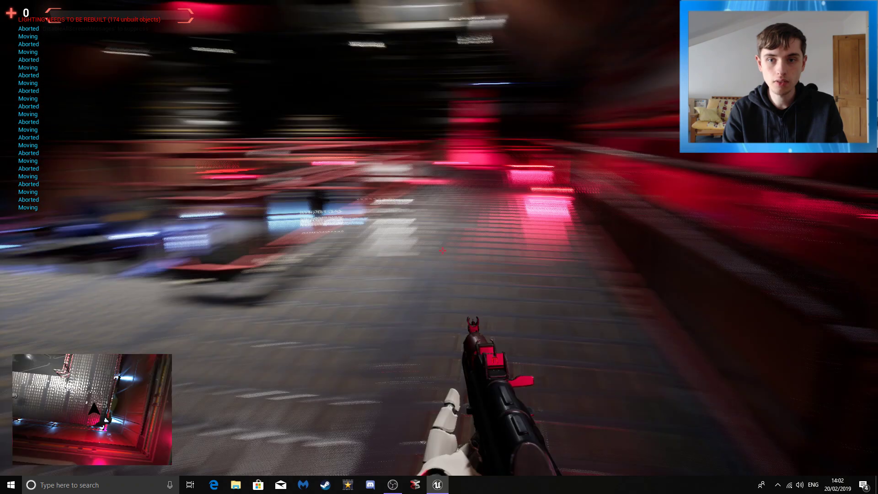
key(w)
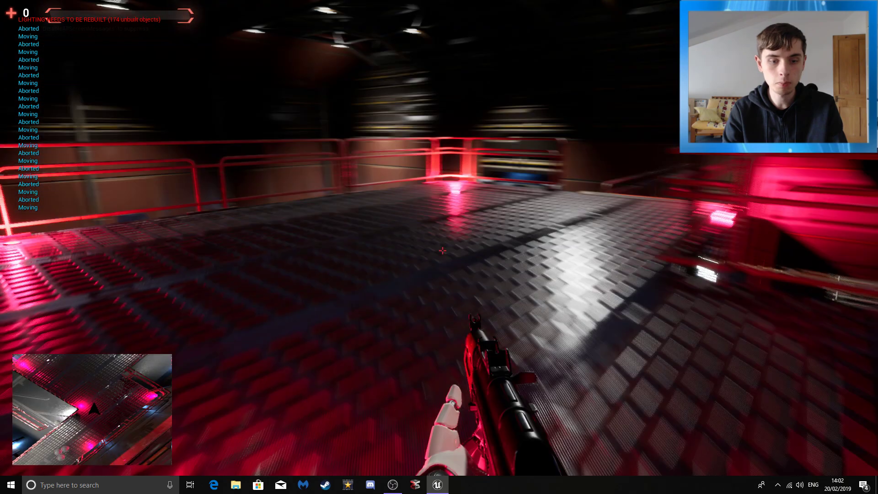
key(w)
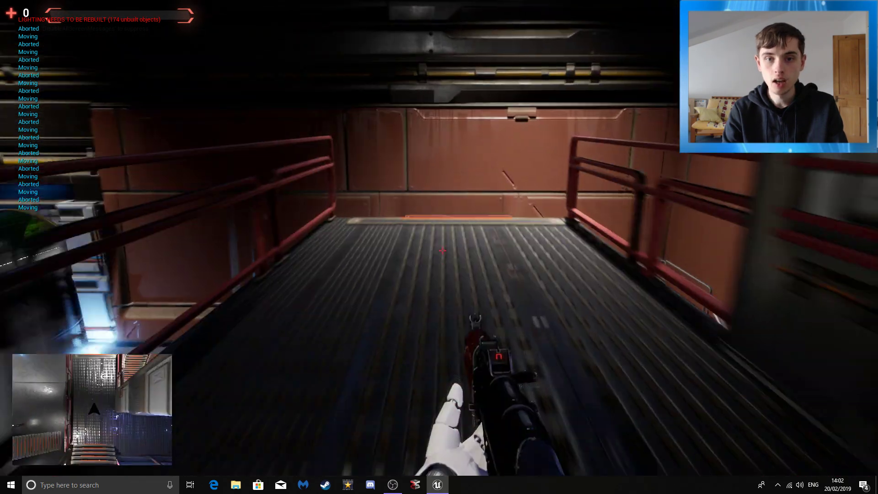
key(w)
key(w)
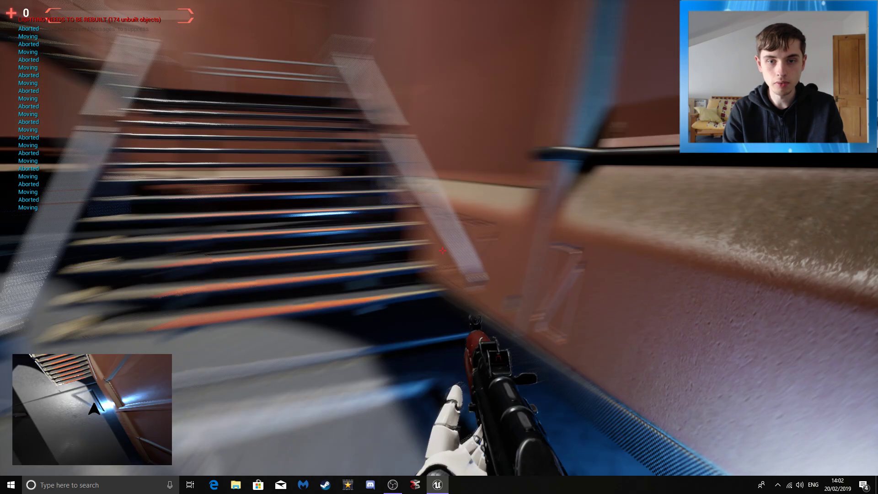
key(s)
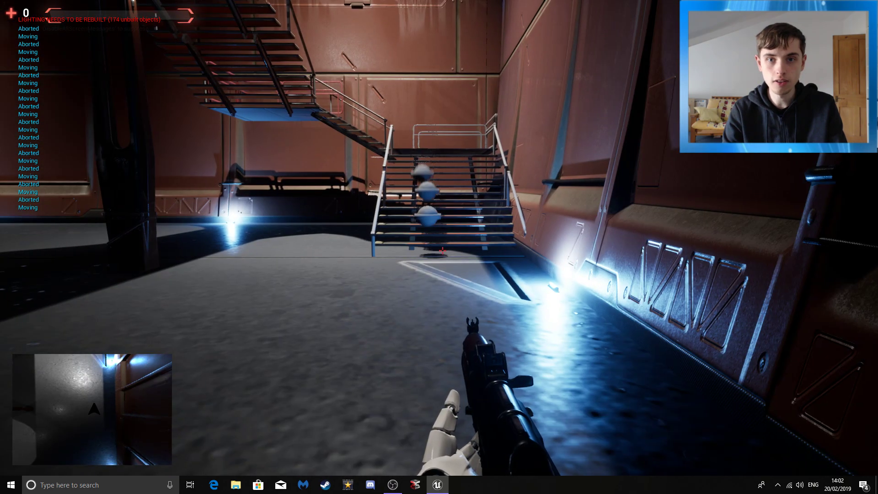
Walk from the hangar stairs up to the raised aircraft platform, look around it, and head back down to the floor.
key(w)
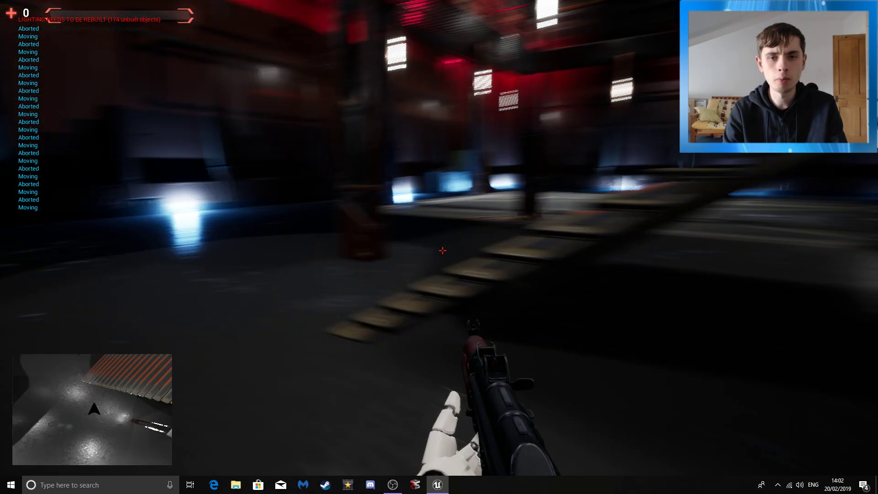
key(w)
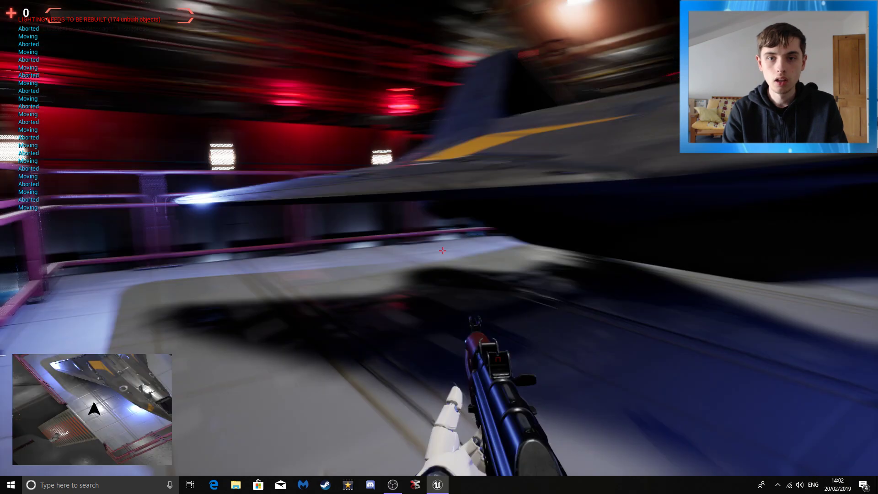
key(w)
key(w)
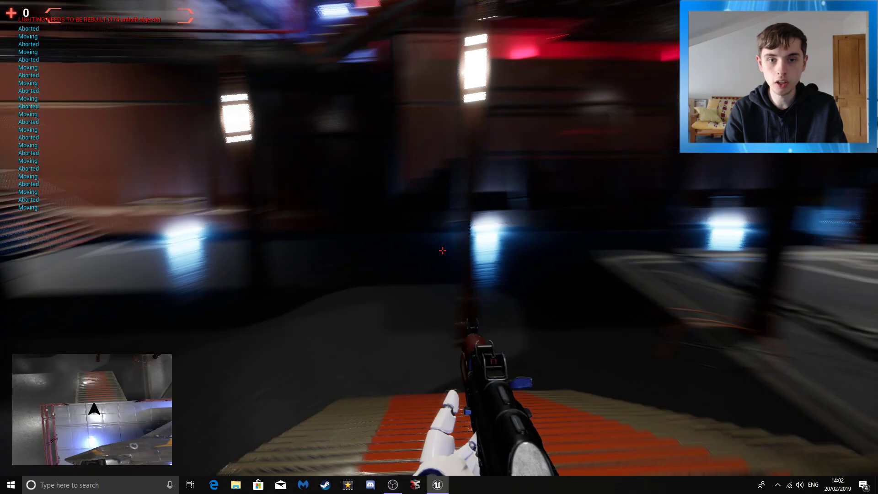
key(w)
key(w)
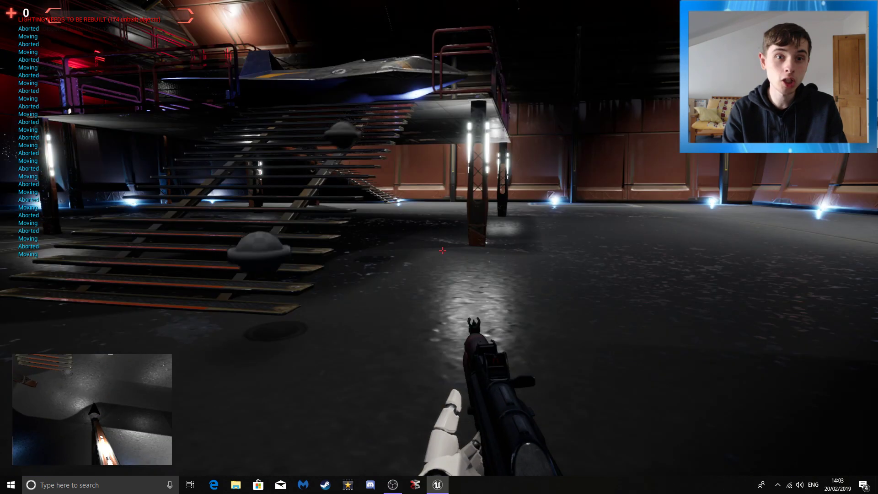
Cross the hangar floor to the round tunnel and pass through it into the blue-lit corridor.
key(w)
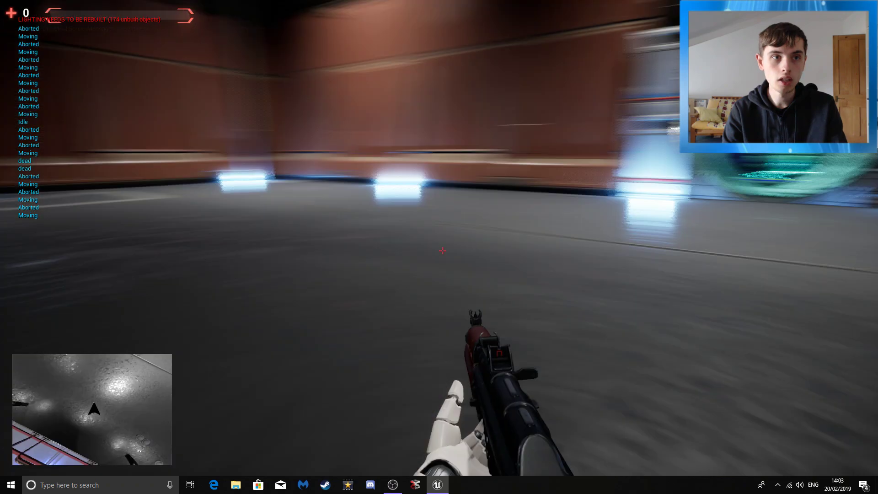
key(w)
key(w)
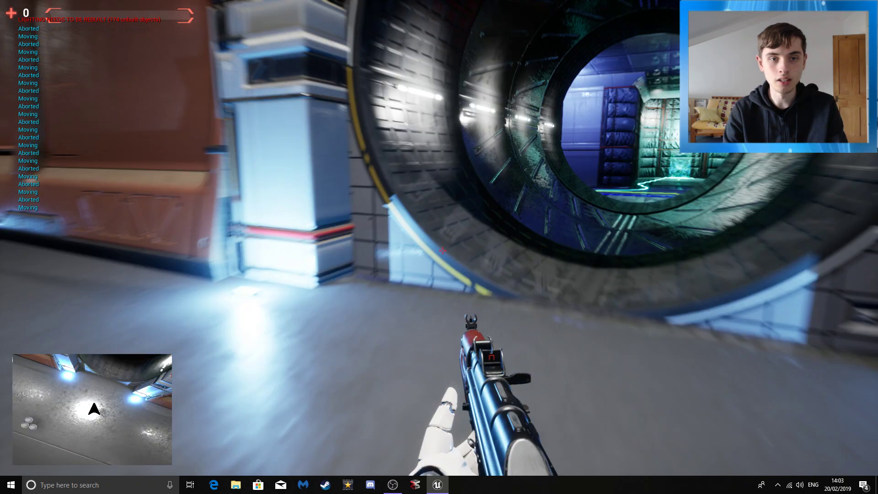
key(w)
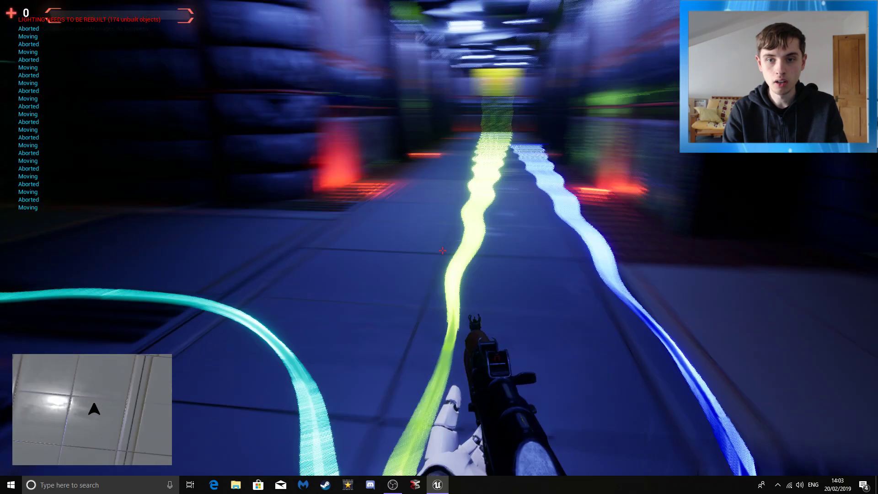
Follow the yellow-green floor line down the corridor to the stairs and explore the blue upper passage.
key(w)
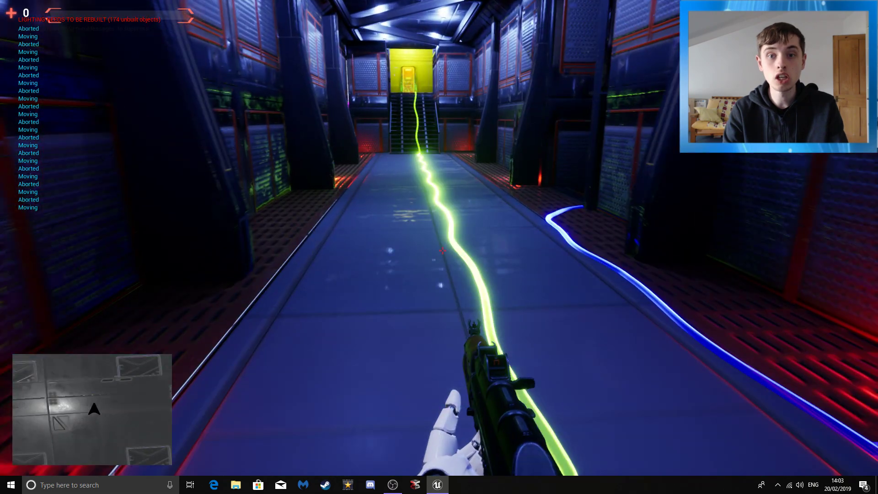
key(w)
key(w)
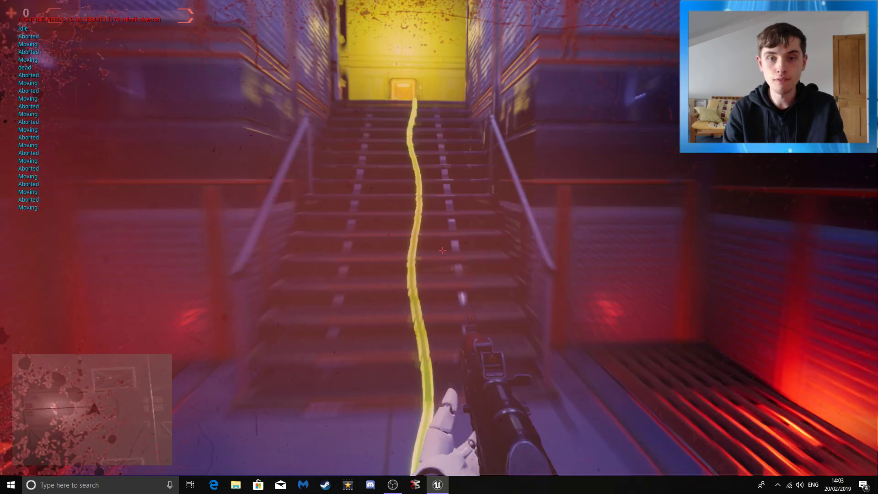
key(w)
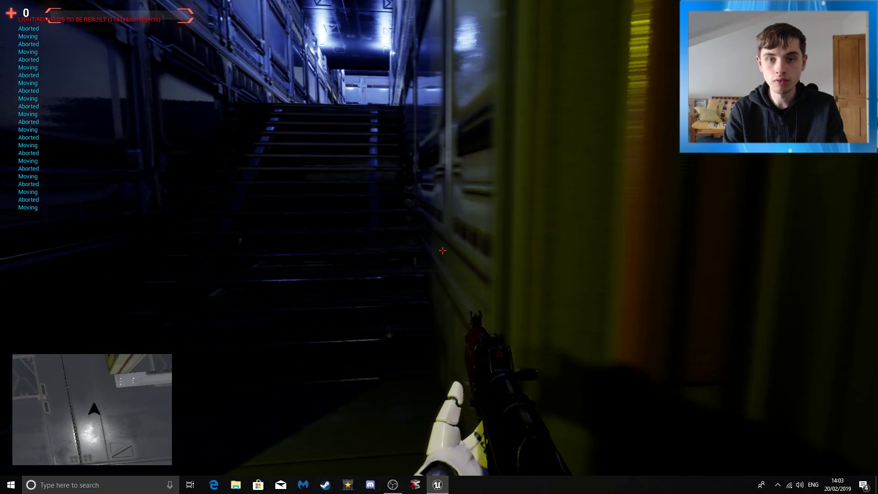
key(w)
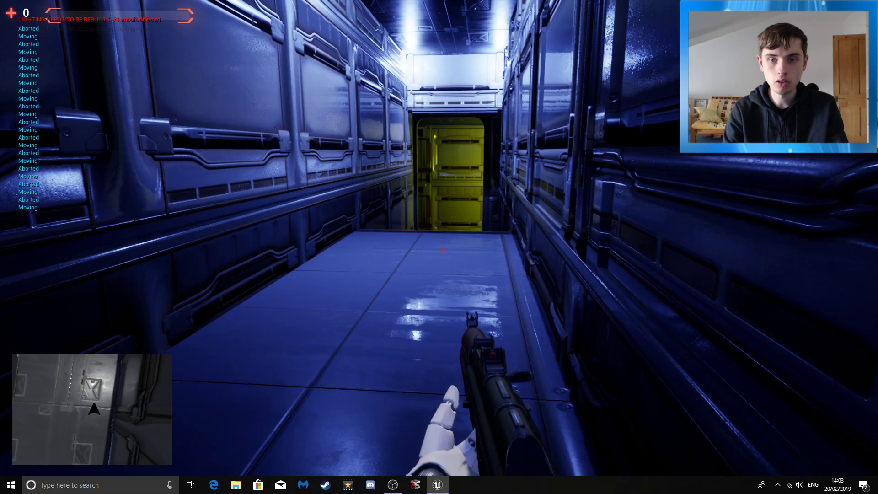
Retreat along the blue passages past the round tunnel while shooting at the pursuing drones.
key(s)
click(442, 251)
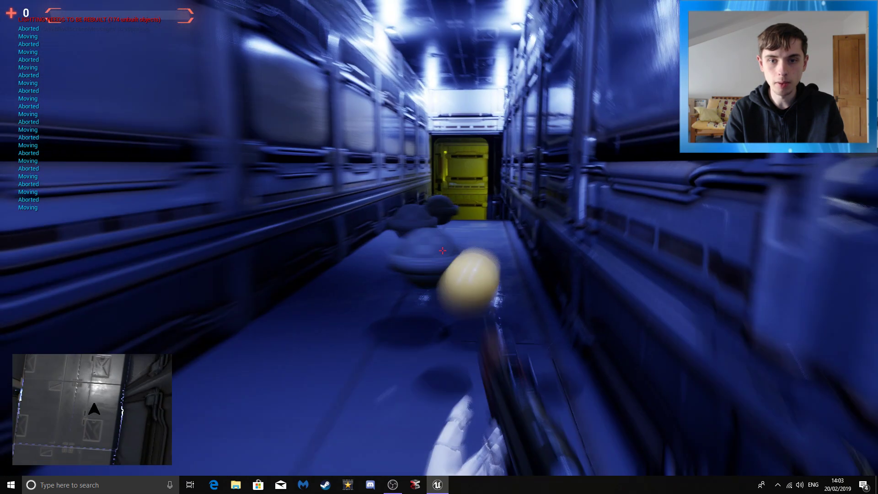
click(442, 251)
click(442, 250)
key(w)
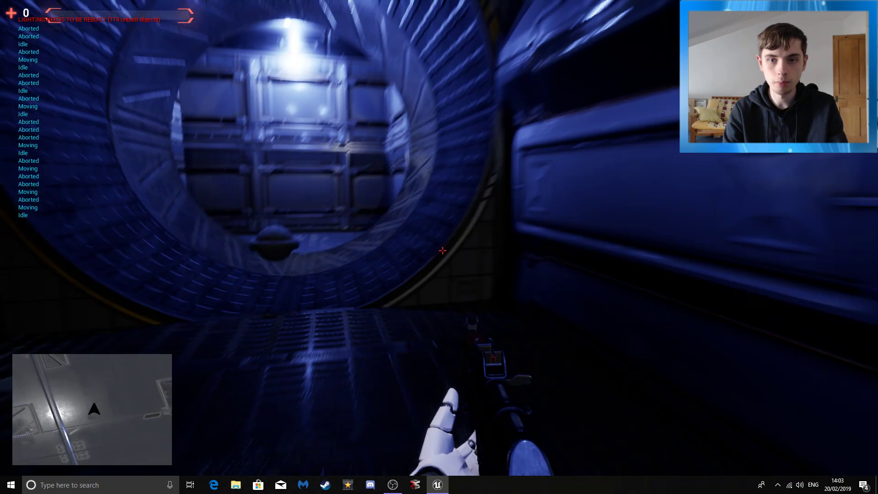
key(s)
click(442, 251)
key(w)
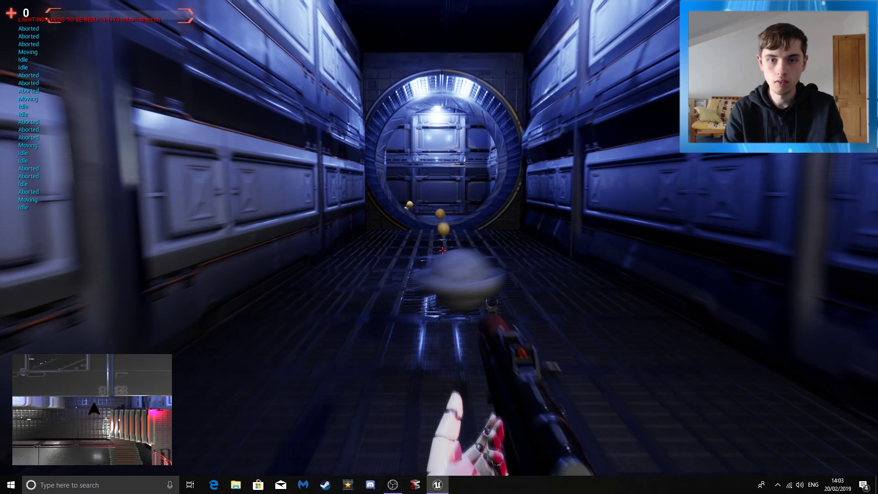
key(a)
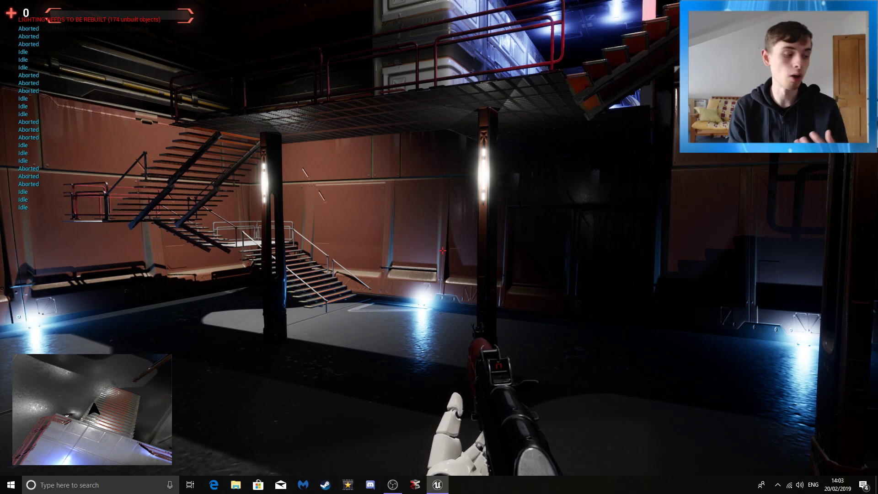
Walk from the hangar floor through the round tunnel and face down the corridor with the coloured floor lines.
key(w)
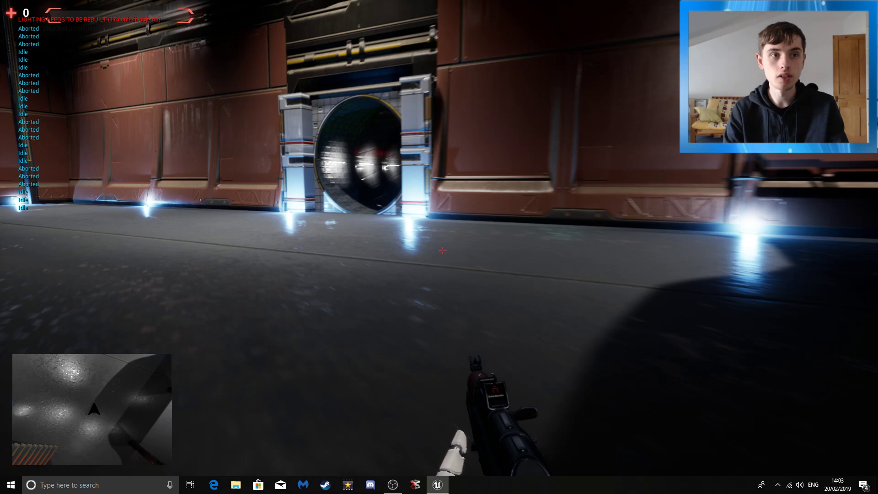
key(w)
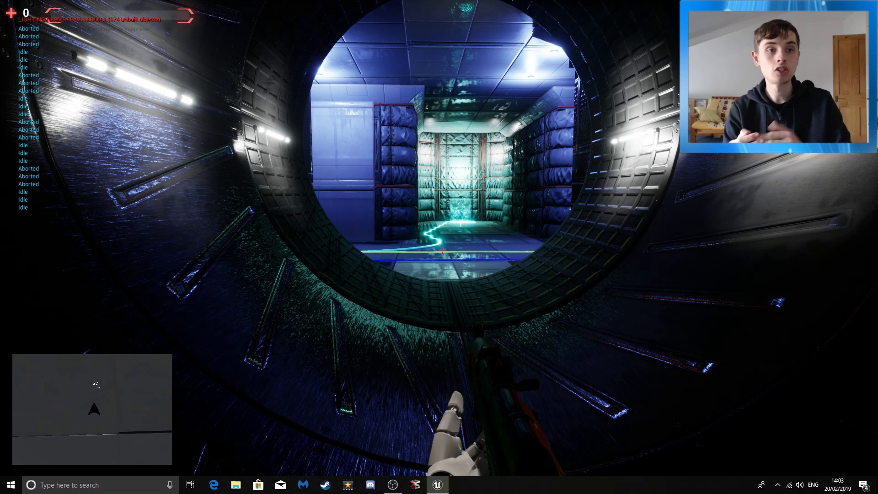
key(w)
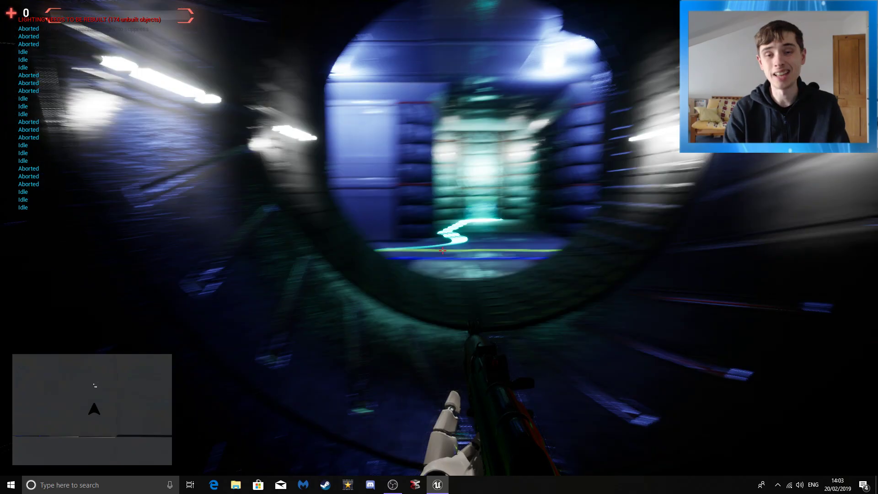
key(w)
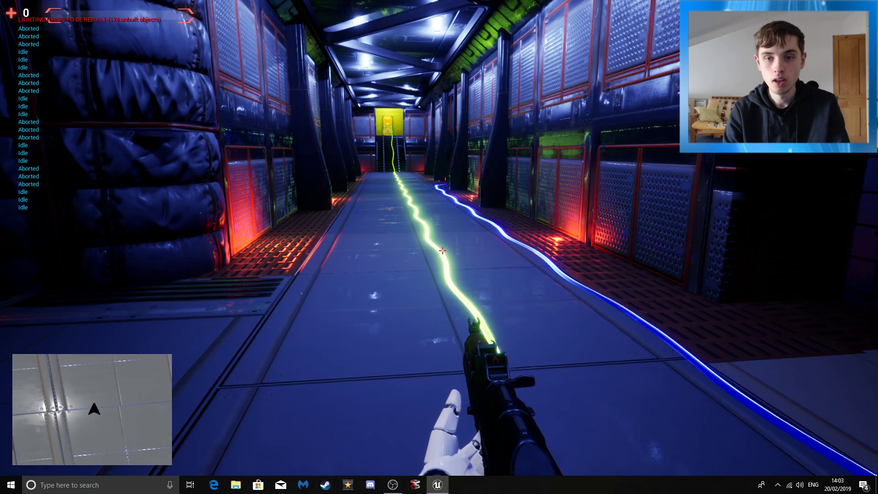
Follow the yellow-green line up the stairs into the yellow room and teleport to the open-sky area.
key(s)
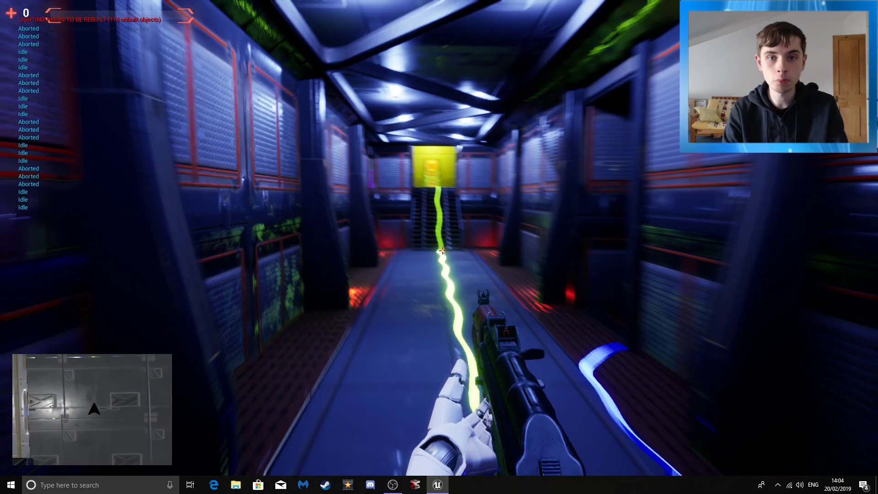
key(w)
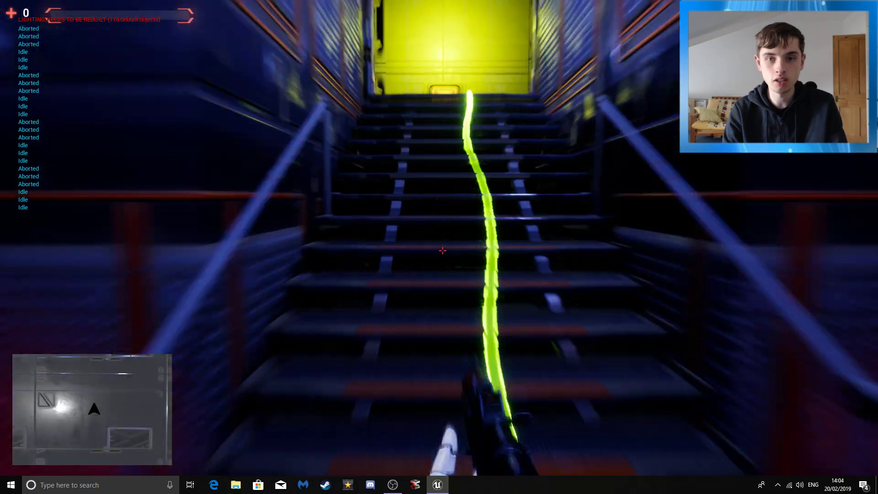
key(w)
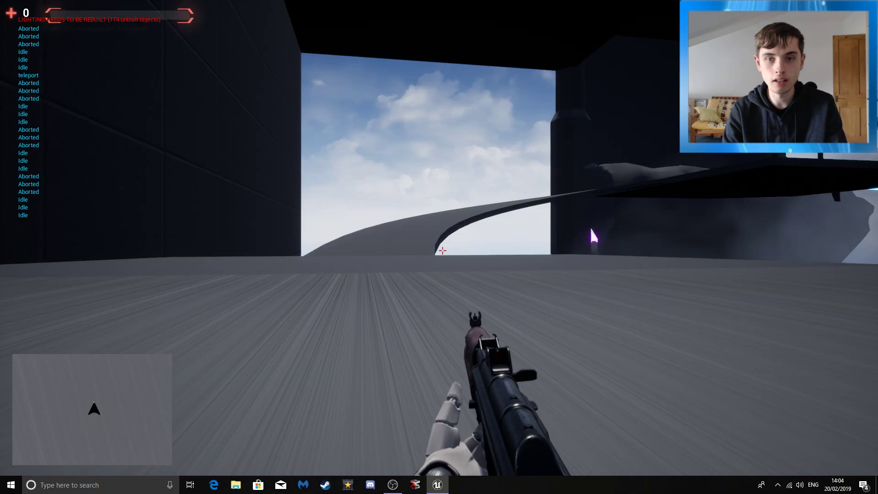
Walk up the curved grey ramp in the open-sky area to the platform with the dark rectangular frame.
key(w)
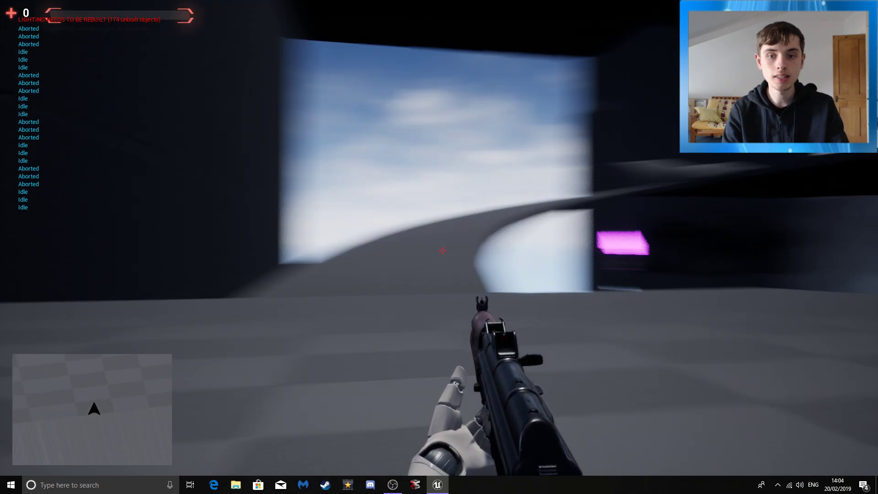
key(w)
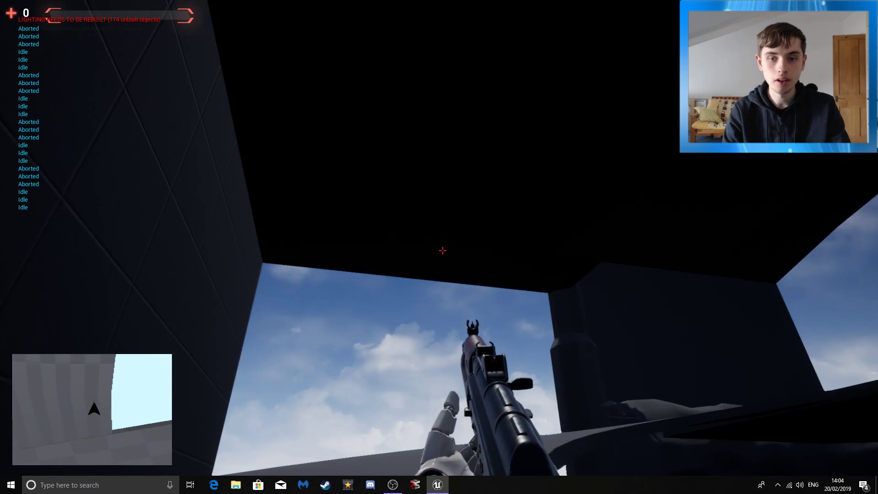
key(w)
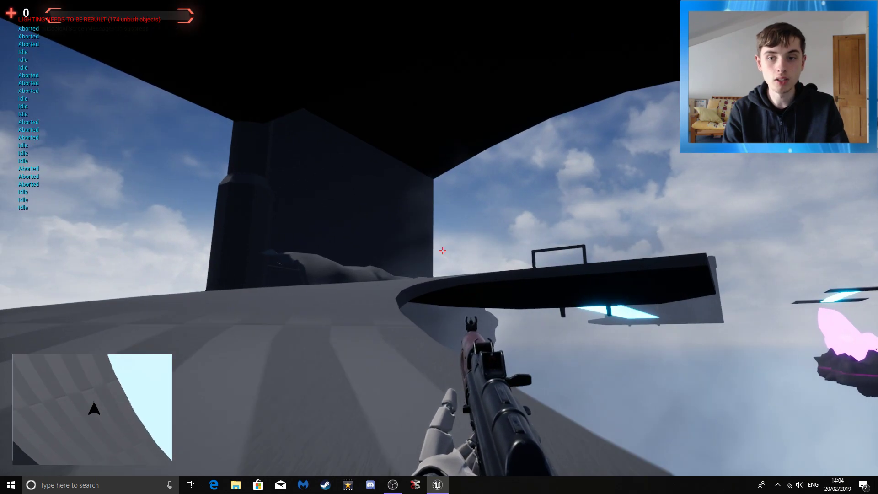
key(w)
key(w)
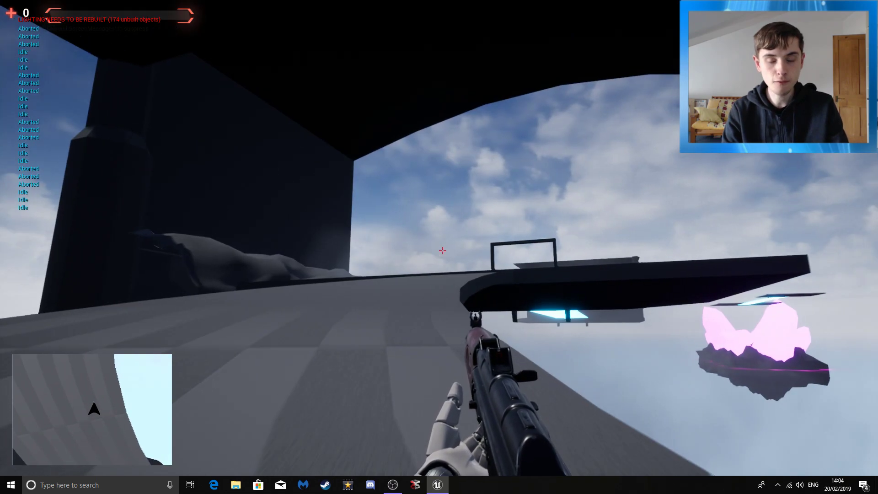
key(w)
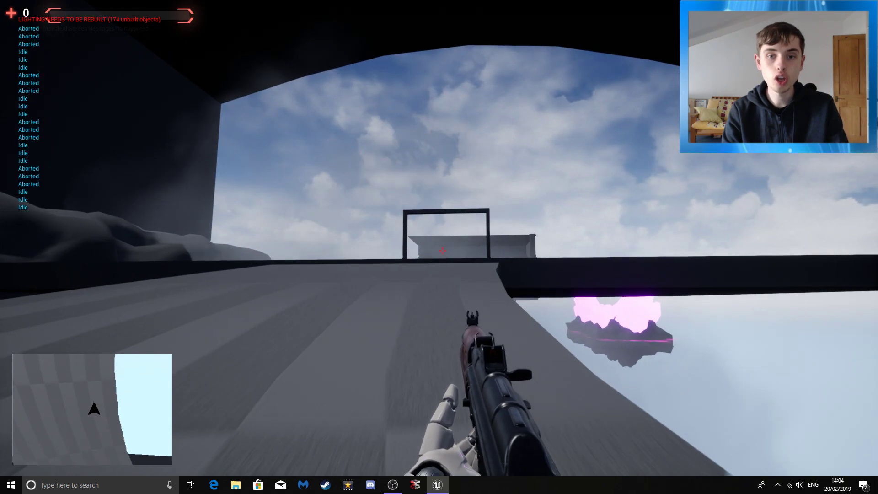
key(w)
key(w)
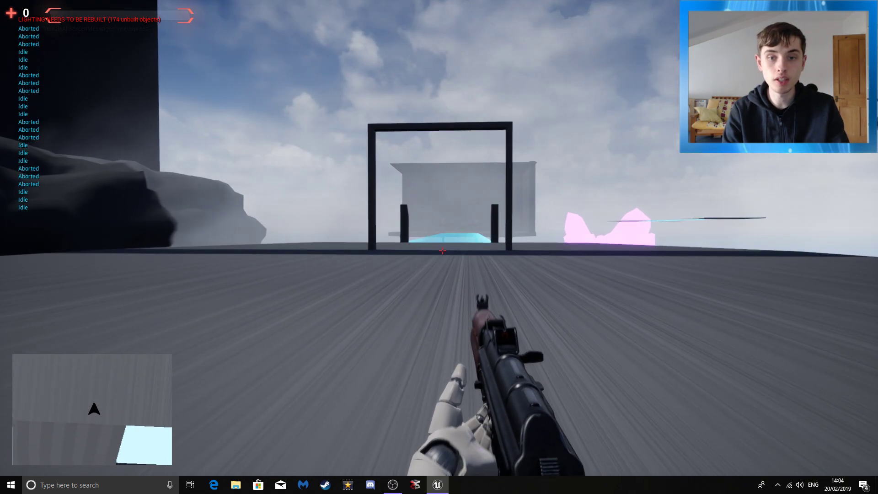
Pass through the dark frame and follow the glowing cyan bridge toward the large grey structure.
key(w)
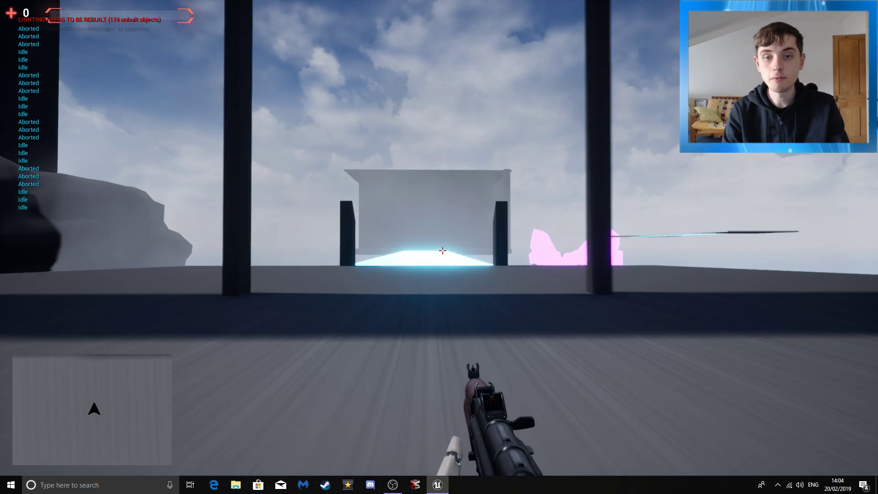
key(w)
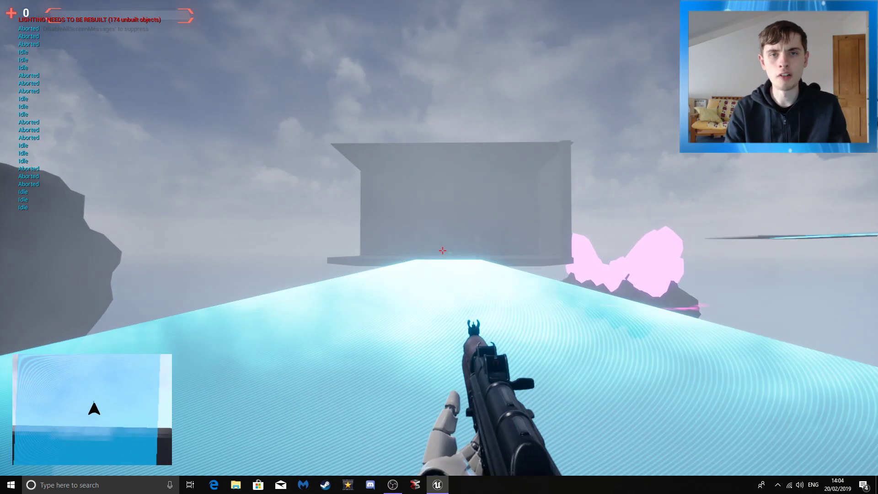
key(w)
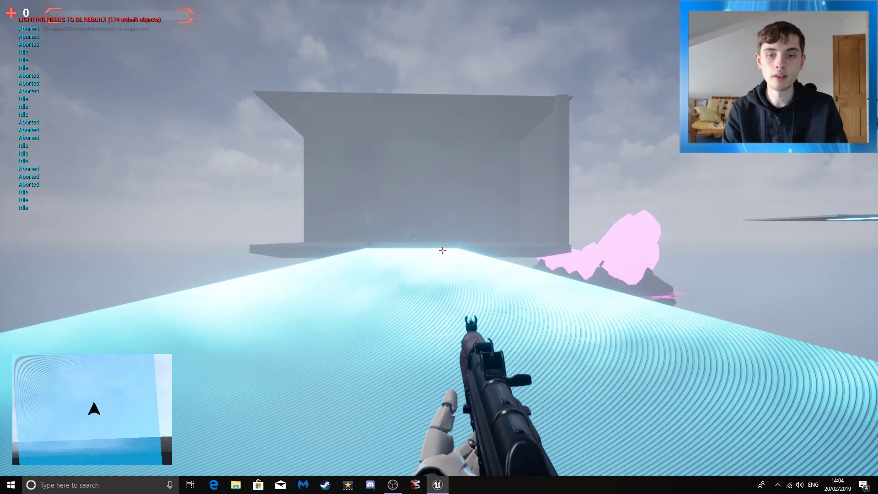
key(w)
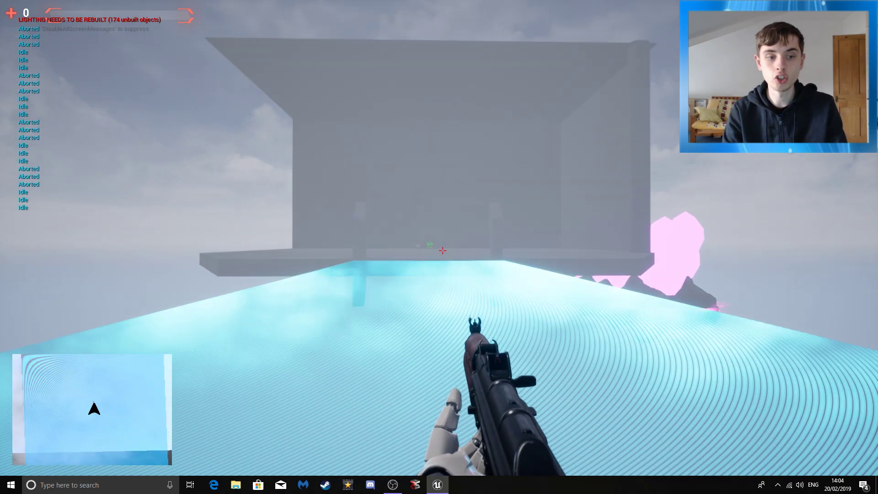
Enter the grey structure and walk into the green glowing portal to teleport to the red-lit room.
key(w)
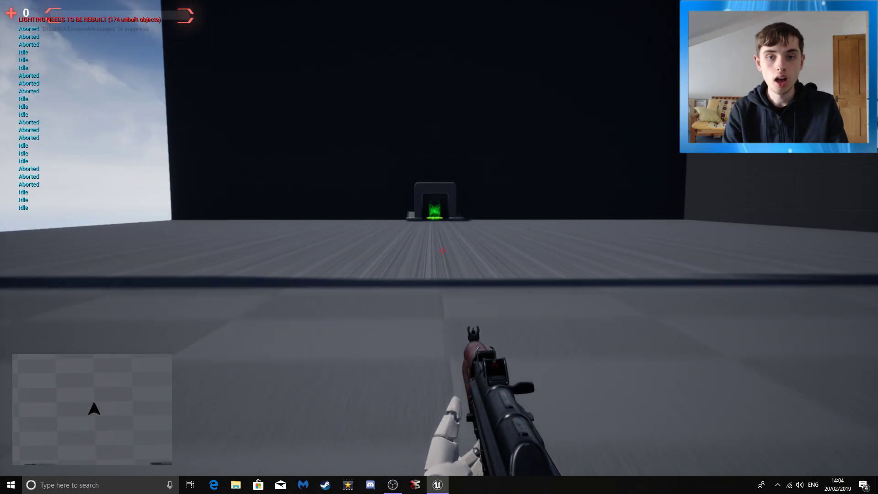
key(w)
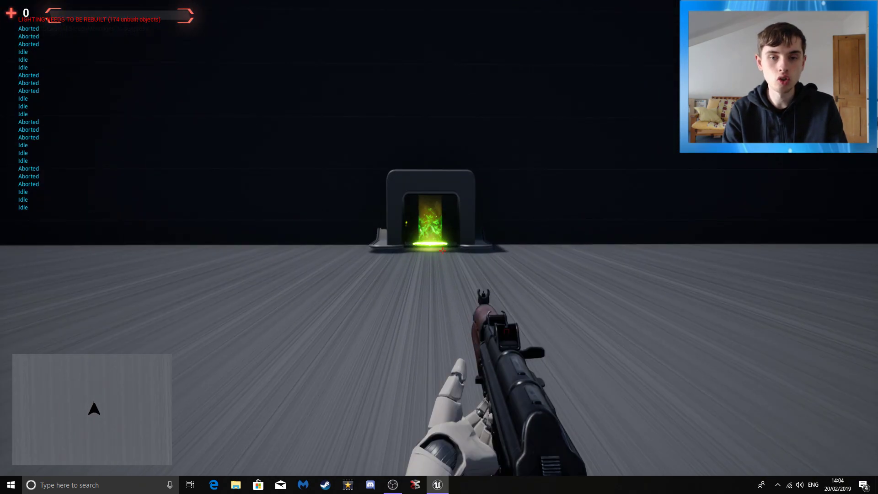
key(w)
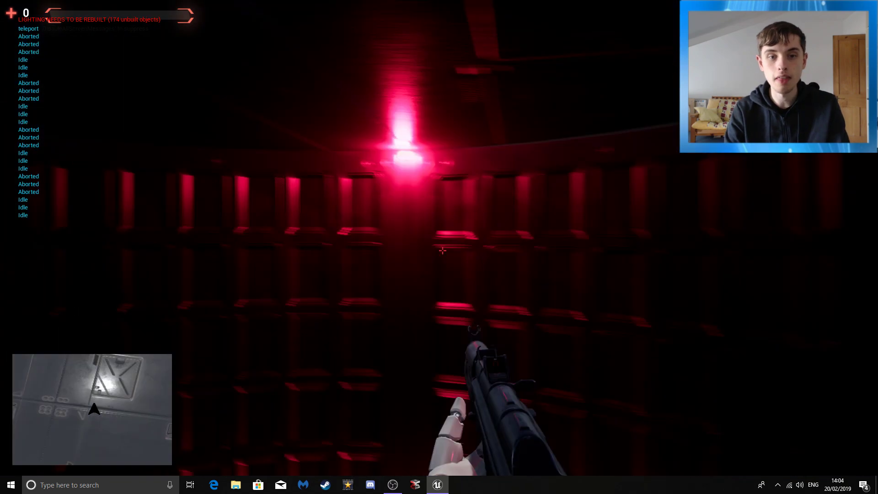
Drop through the red-lit shaft to the hangar floor and look back up at the circular opening.
key(w)
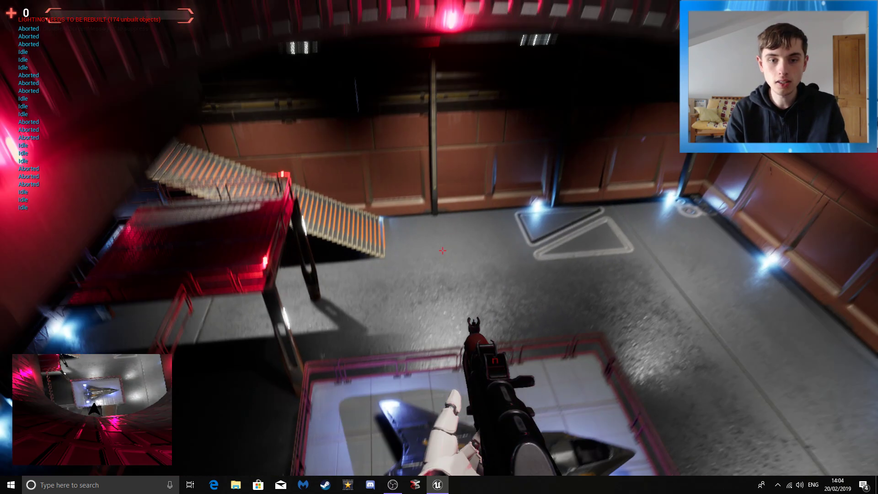
key(w)
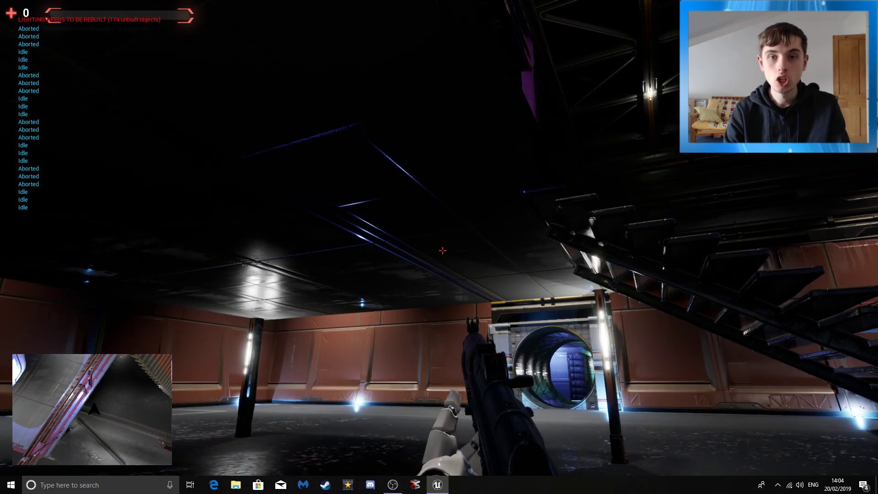
key(w)
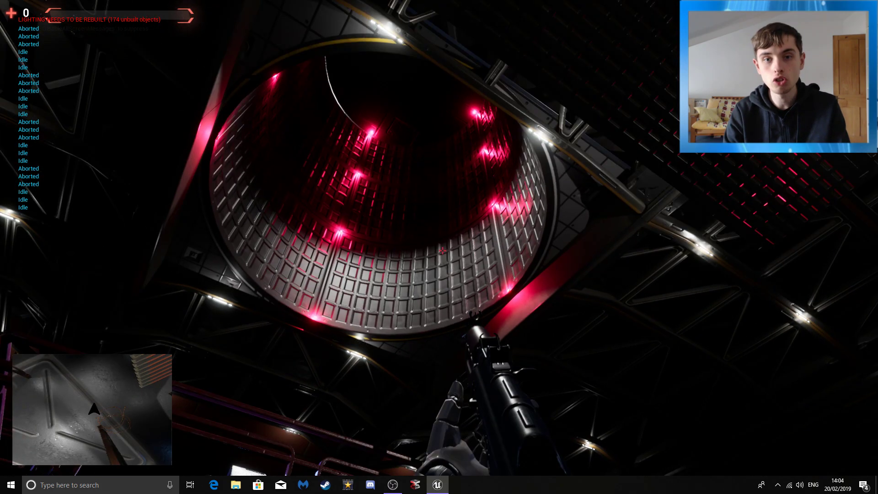
key(w)
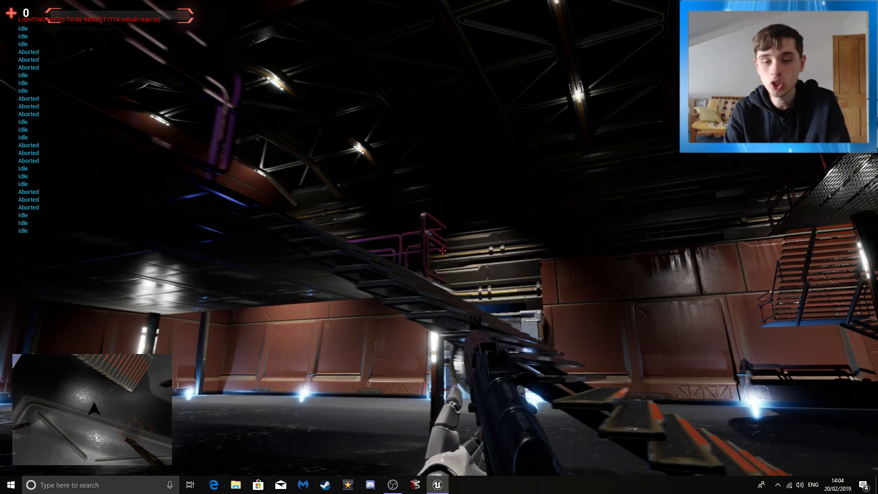
Cross the hangar to the round tunnel and walk into the cyan portal beyond it to teleport to the slatted staircase.
key(w)
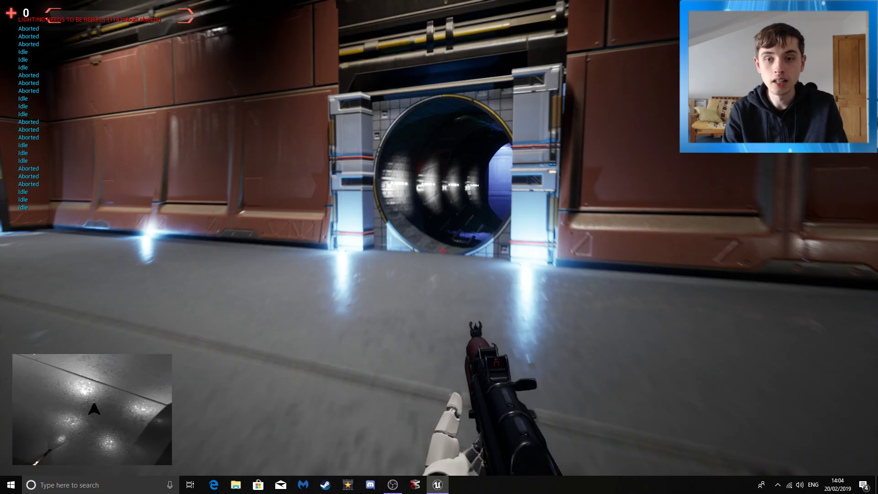
key(w)
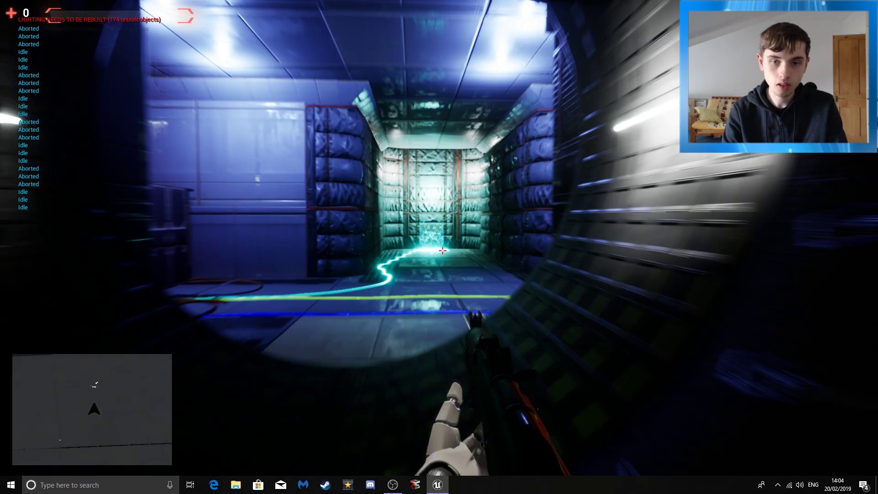
key(w)
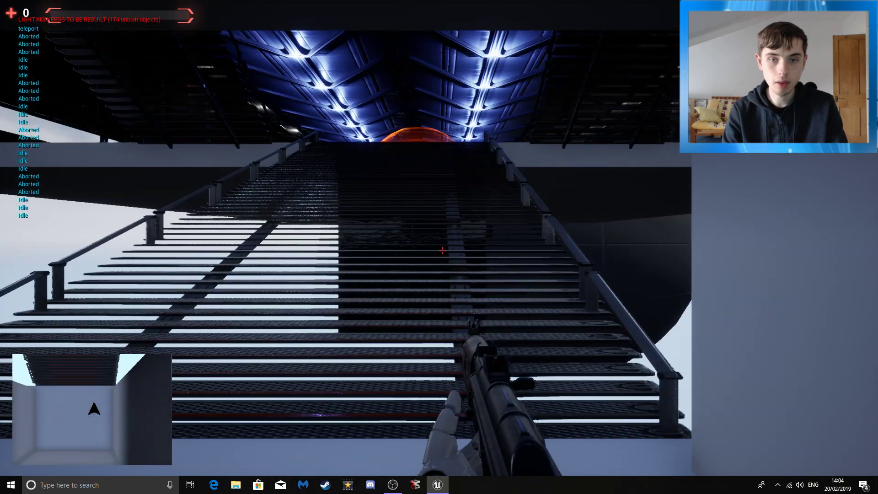
Look around the grey box area and climb the wide slatted staircase into the hall with the orange sphere.
key(w)
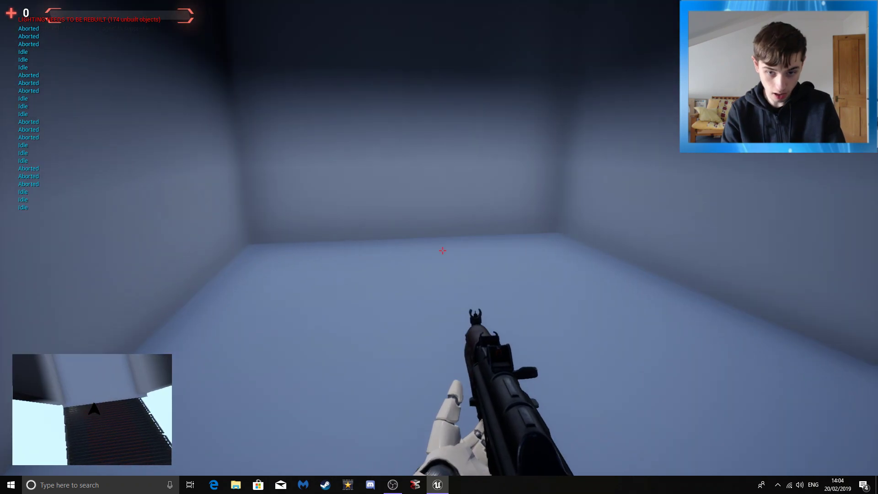
key(w)
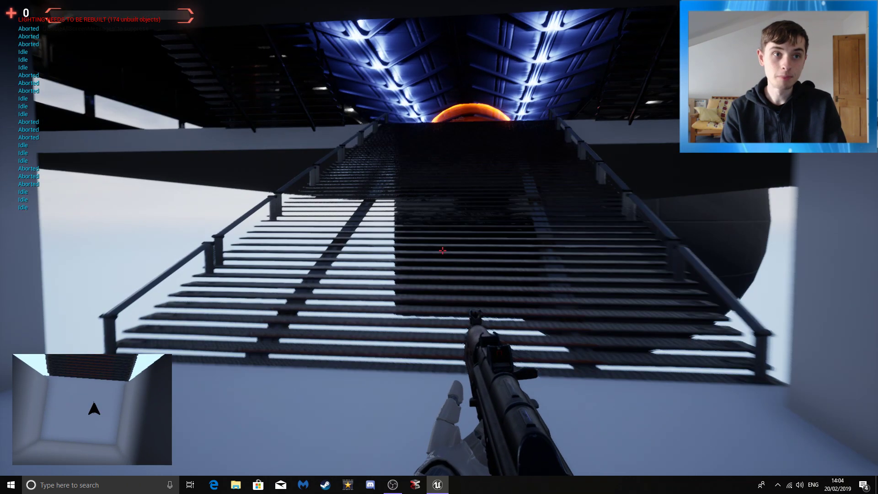
key(w)
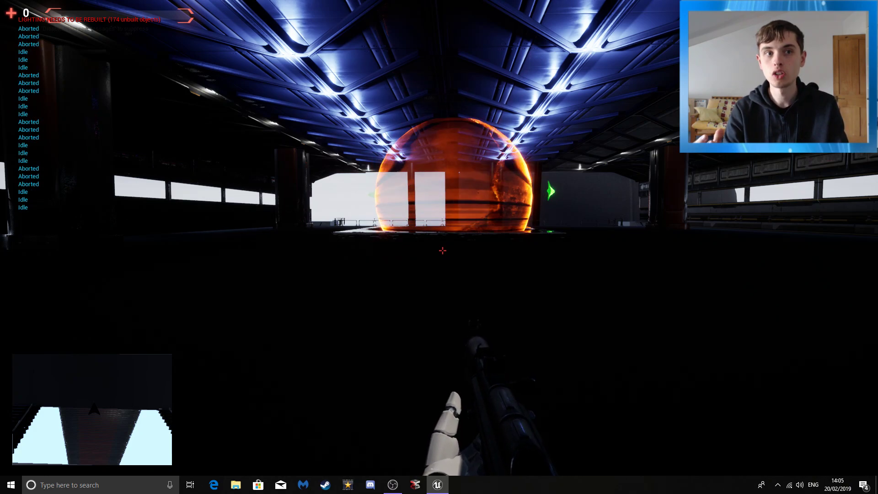
Walk over to the side windows of the dark hall and examine the lit wall panels and the sky outside.
key(w)
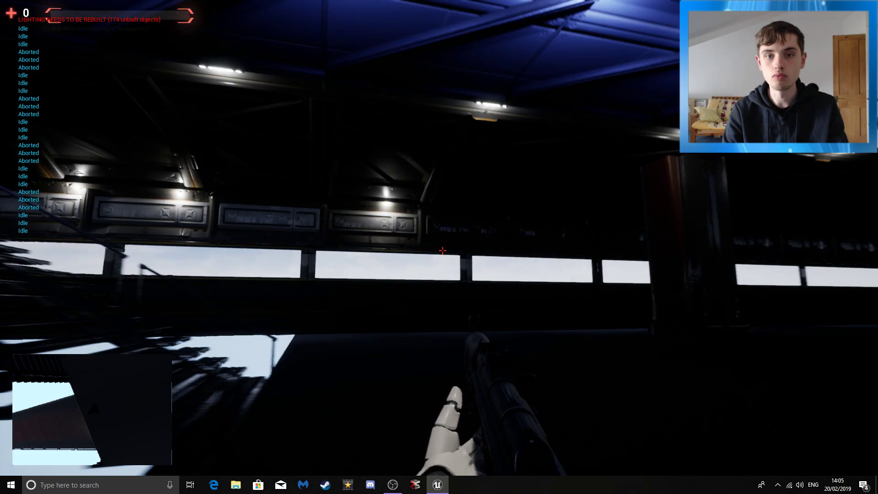
key(w)
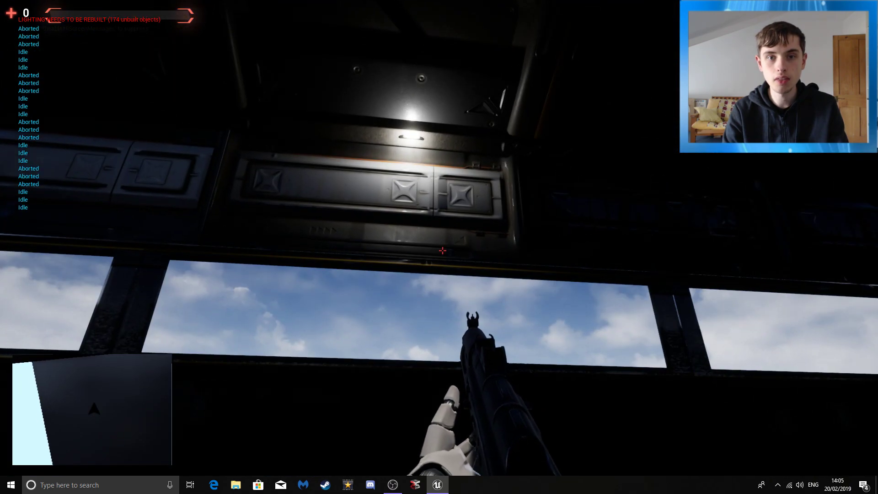
key(w)
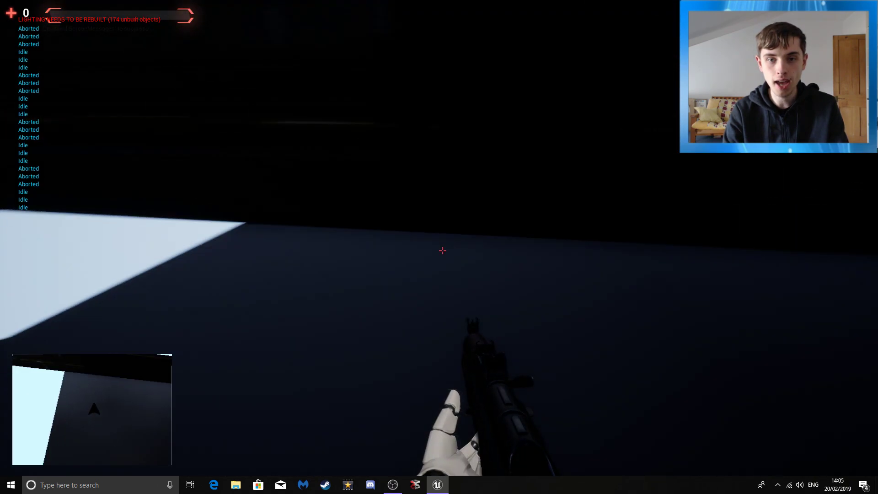
key(w)
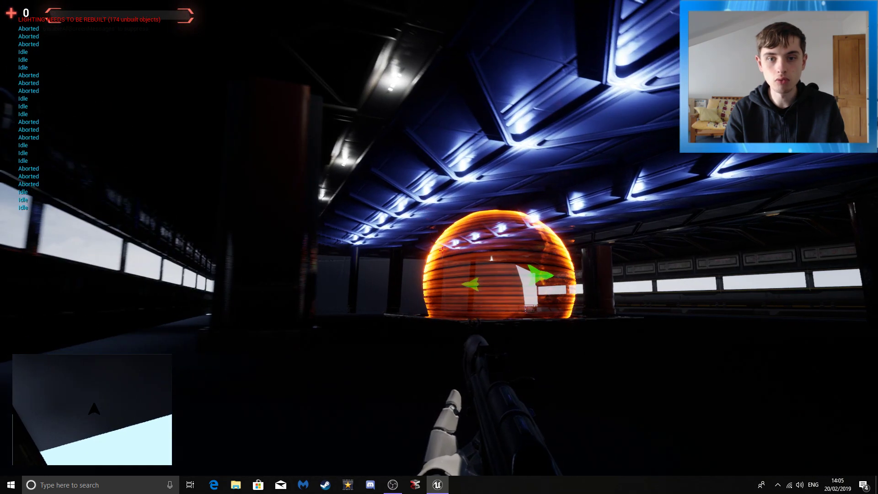
Approach the glowing orange sphere with the green ship holograms and move sideways around it to view it from several angles.
key(w)
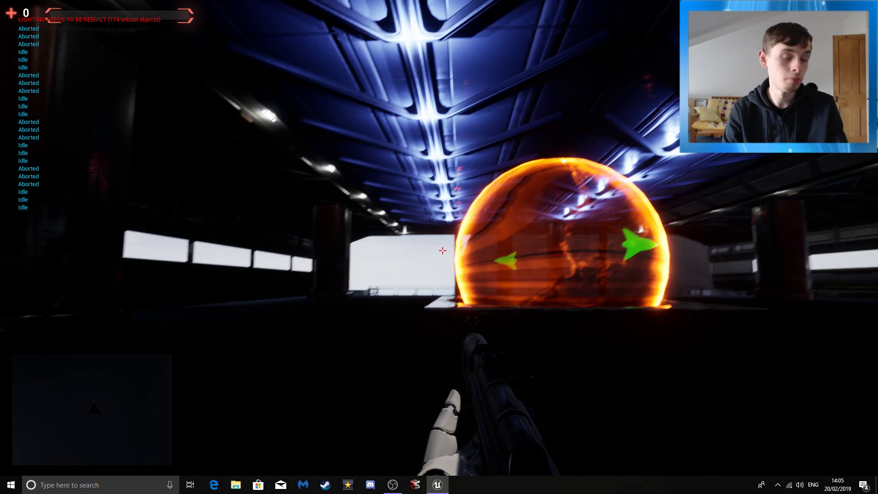
key(w)
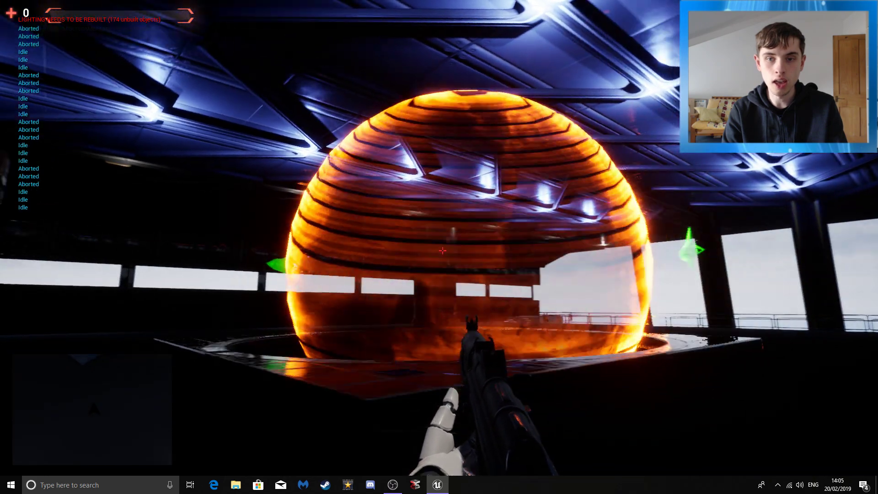
key(w)
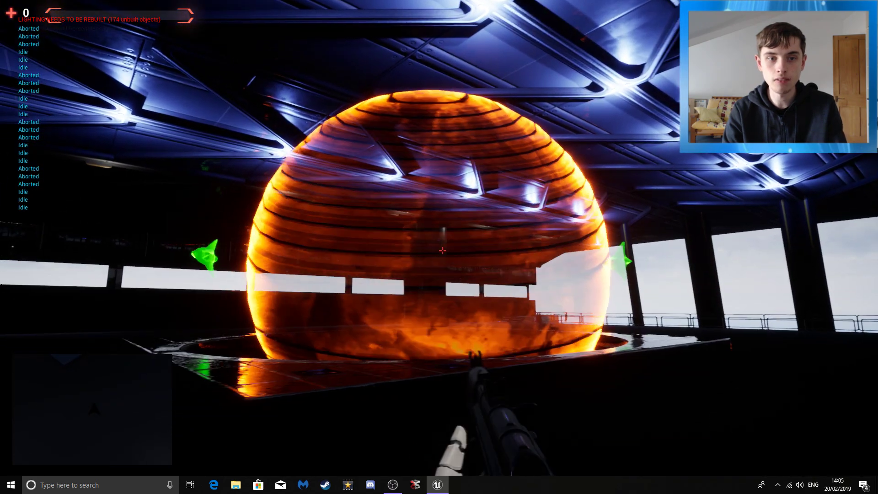
key(a)
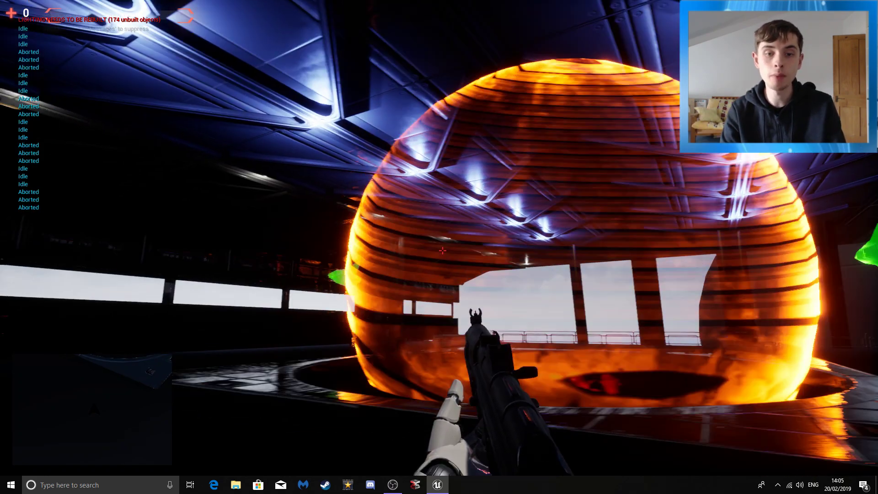
key(a)
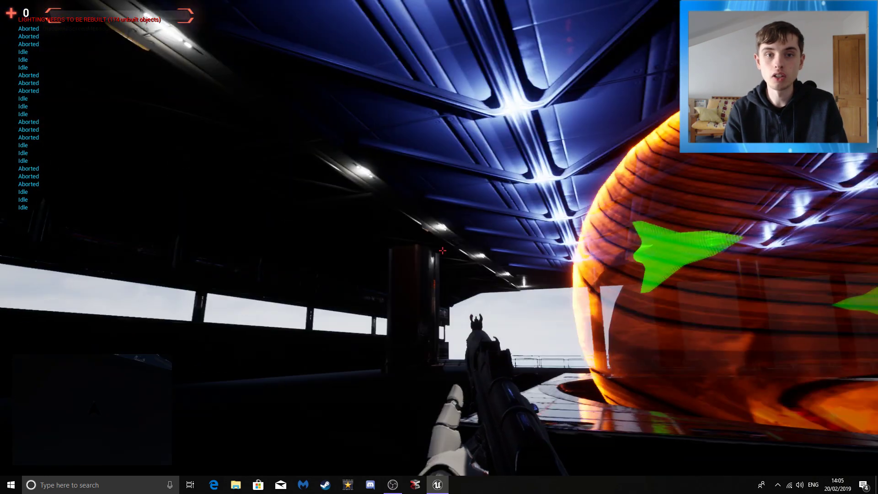
key(a)
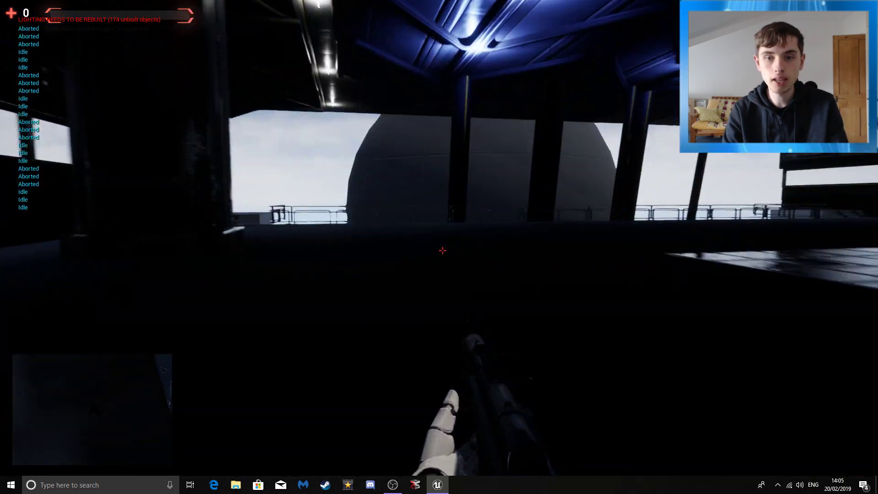
Walk to the open railing, view the large dark sphere outside, and continue along the railing and past the side windows.
key(w)
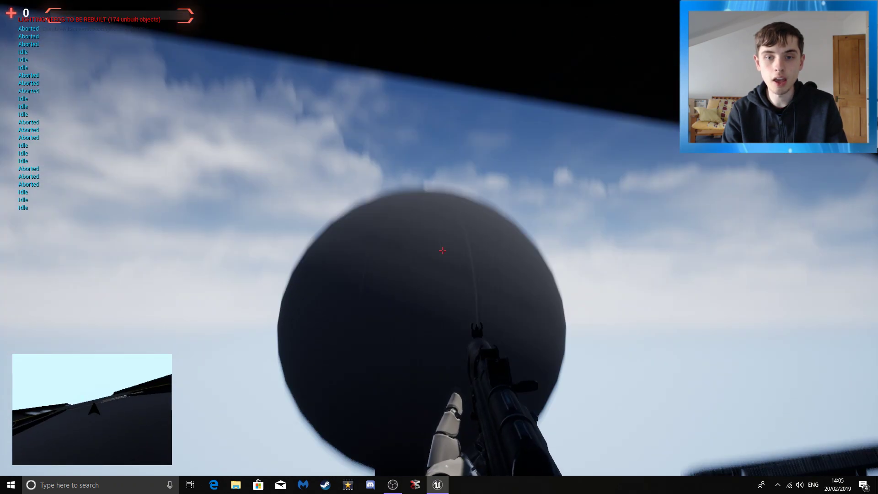
click(442, 251)
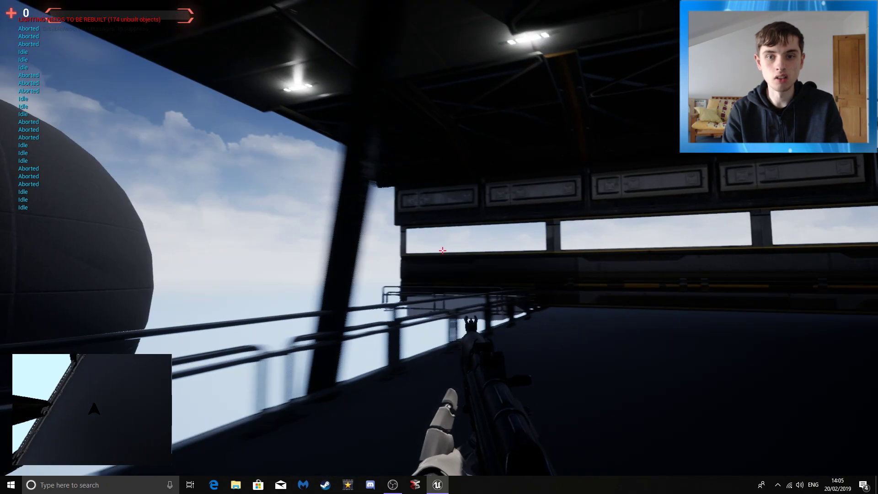
key(w)
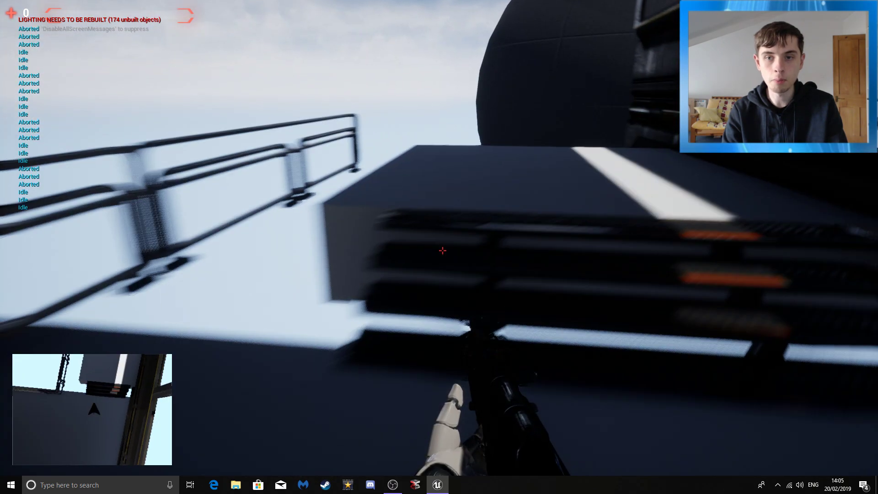
key(w)
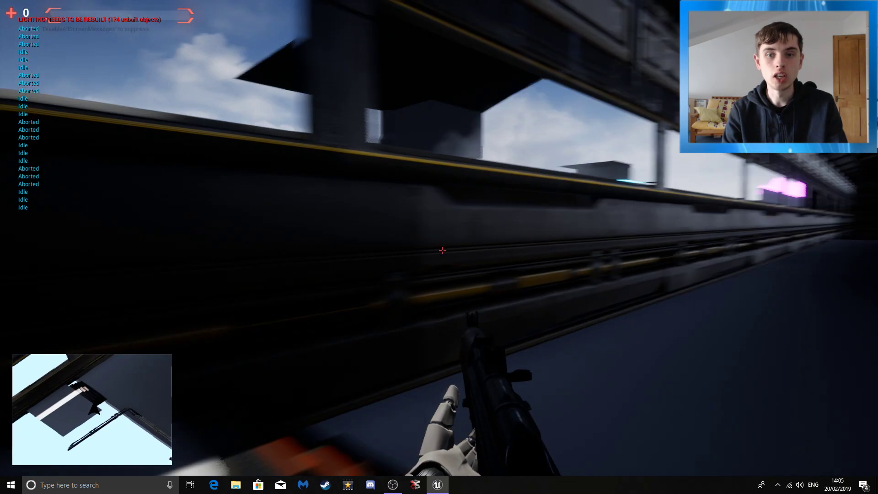
key(w)
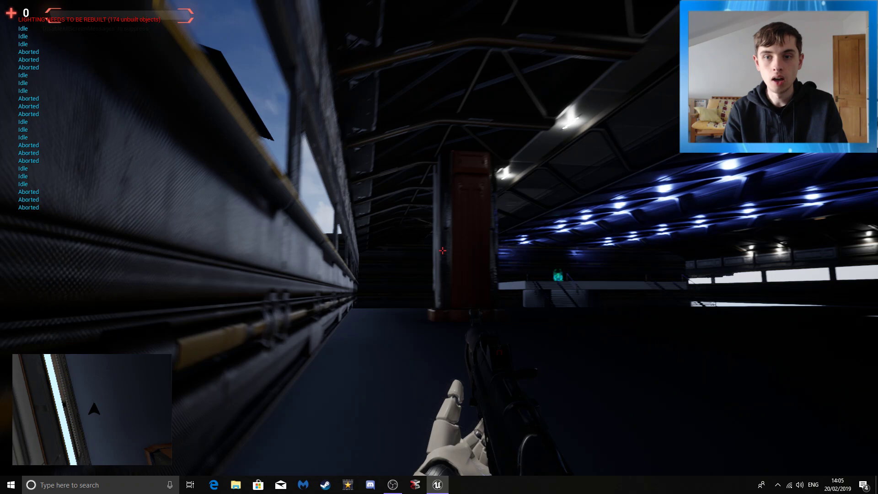
Return across the hall to the teal portal above the stairs, teleport to the red shaft and drop onto the ship platform.
key(w)
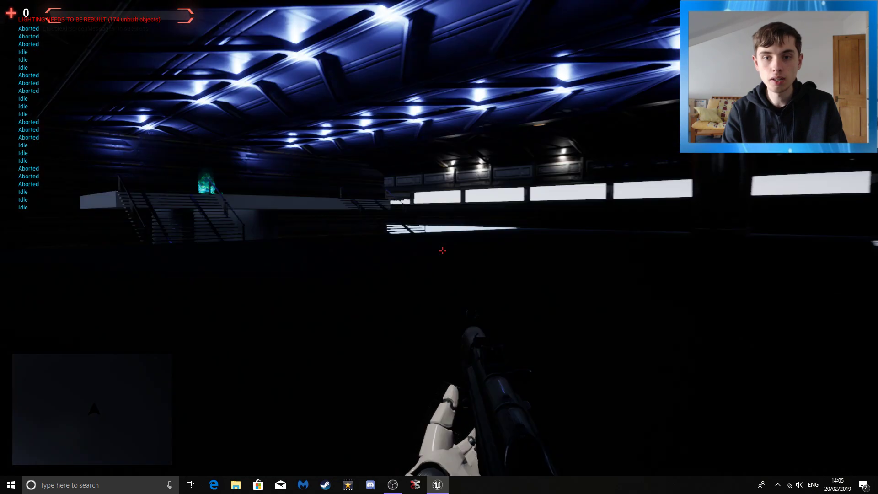
key(w)
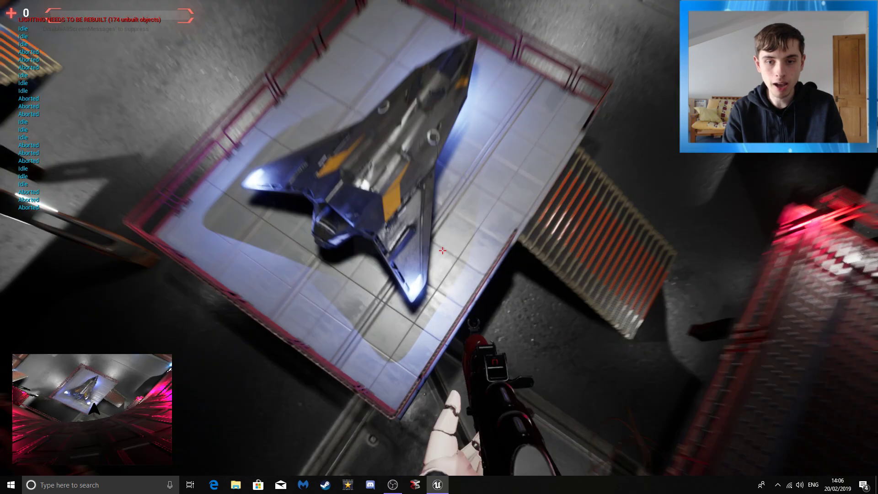
key(w)
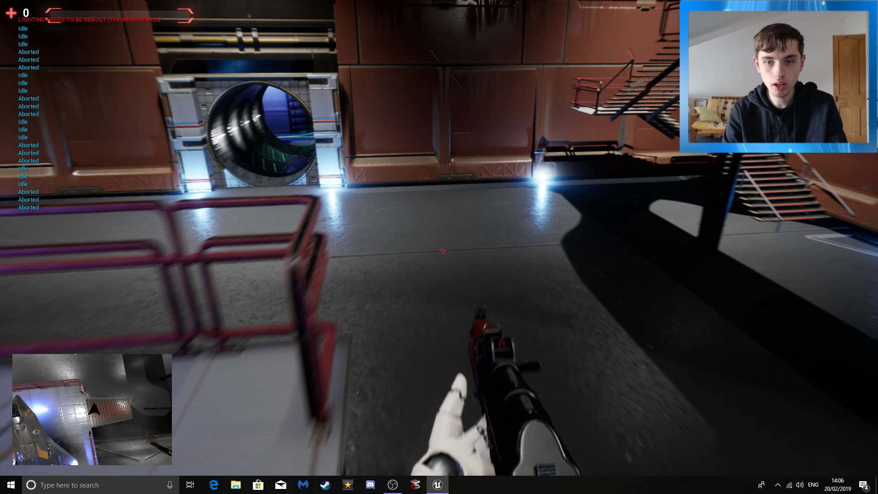
Go through the round tunnel and follow the blue floor line along the corridor to teleport to the concrete tunnel.
key(w)
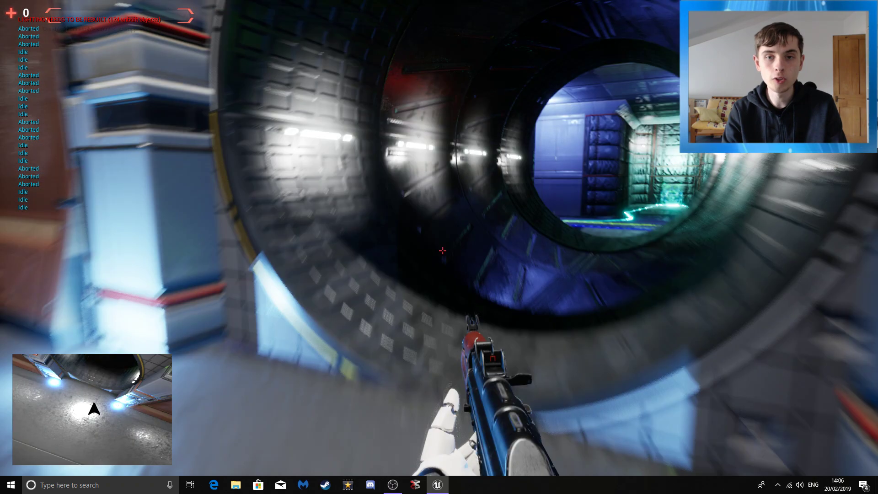
key(w)
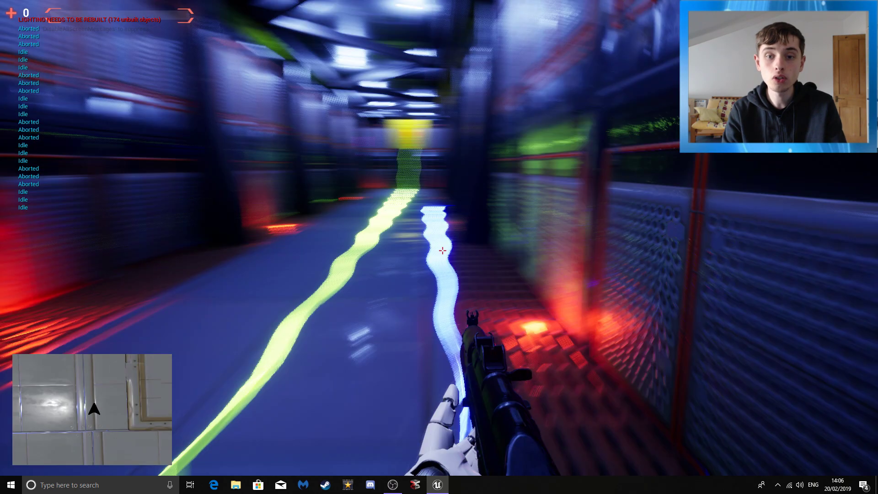
key(w)
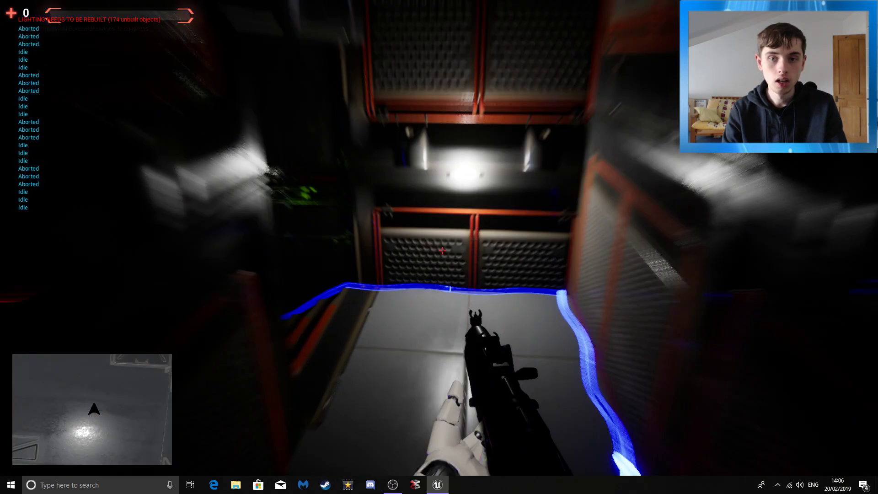
key(w)
key(w)
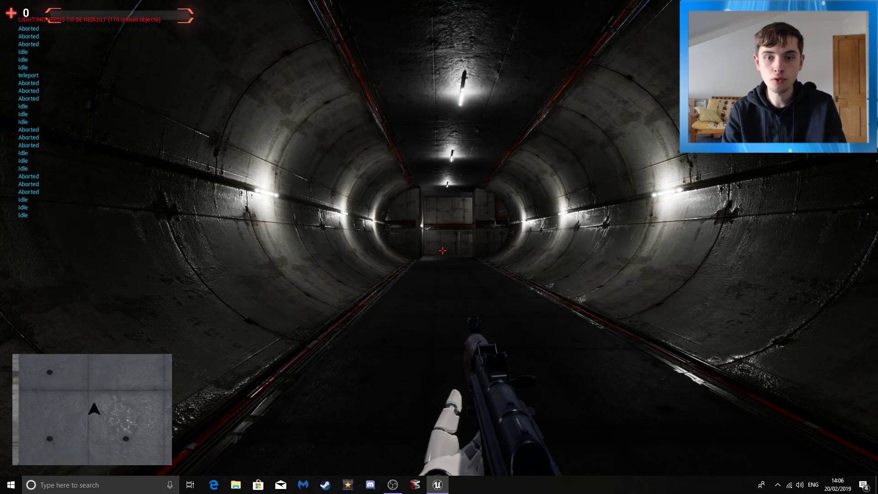
Walk to the end of the round concrete tunnel and go through the dim square concrete passages beyond it.
key(w)
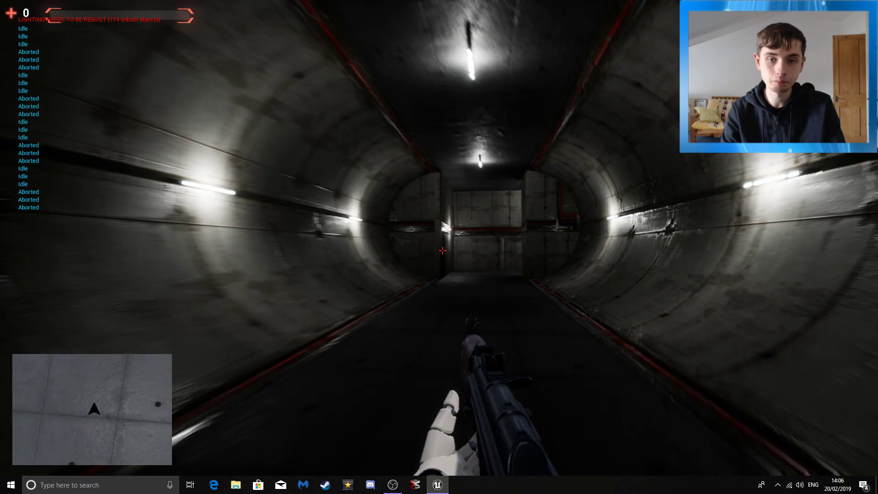
key(w)
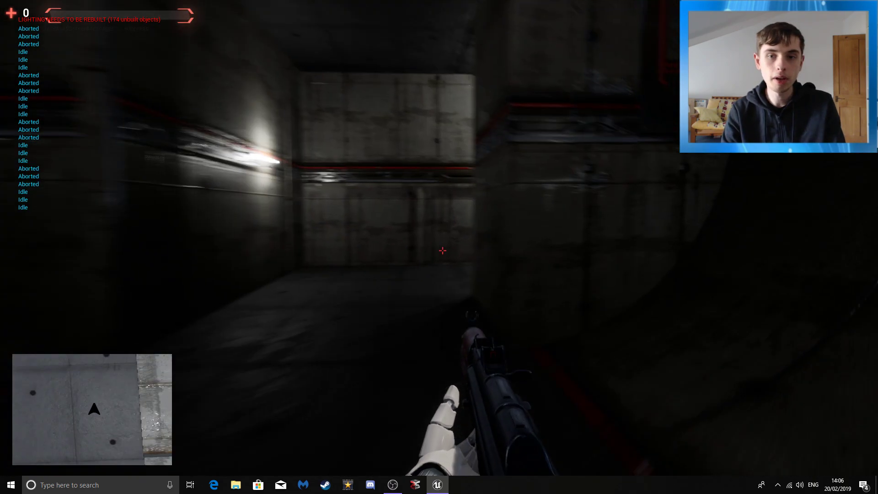
key(w)
key(w)
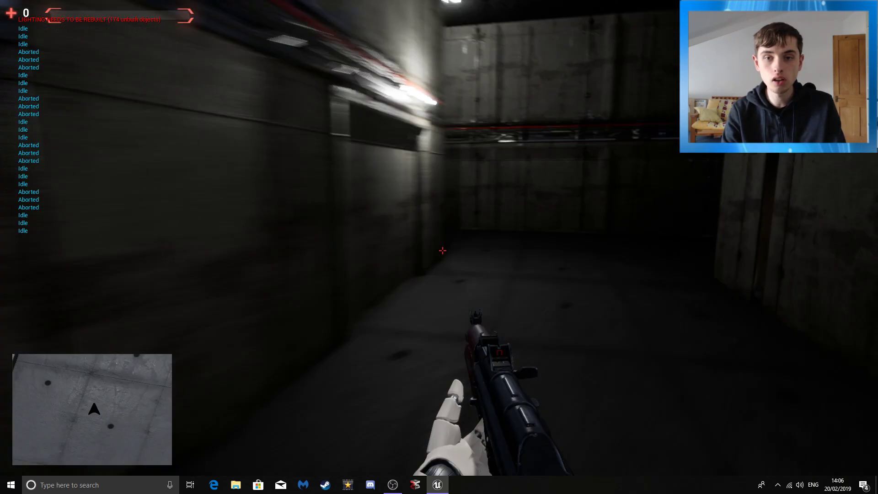
key(w)
key(w)
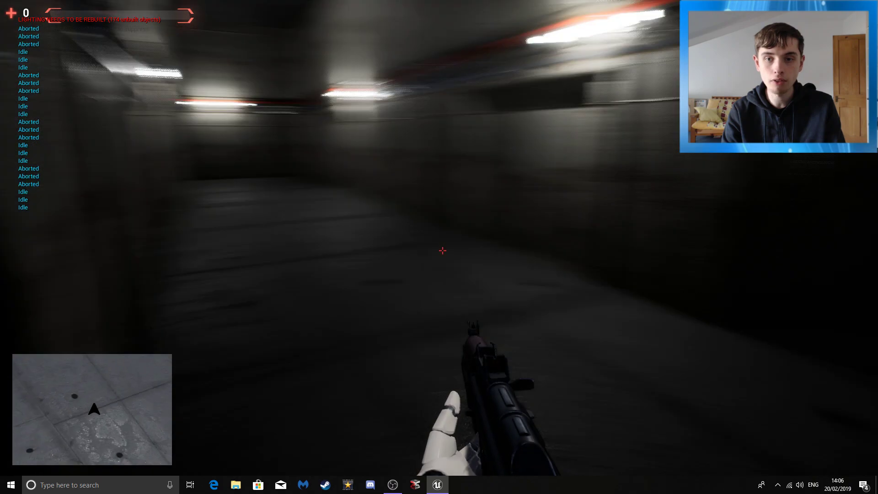
key(w)
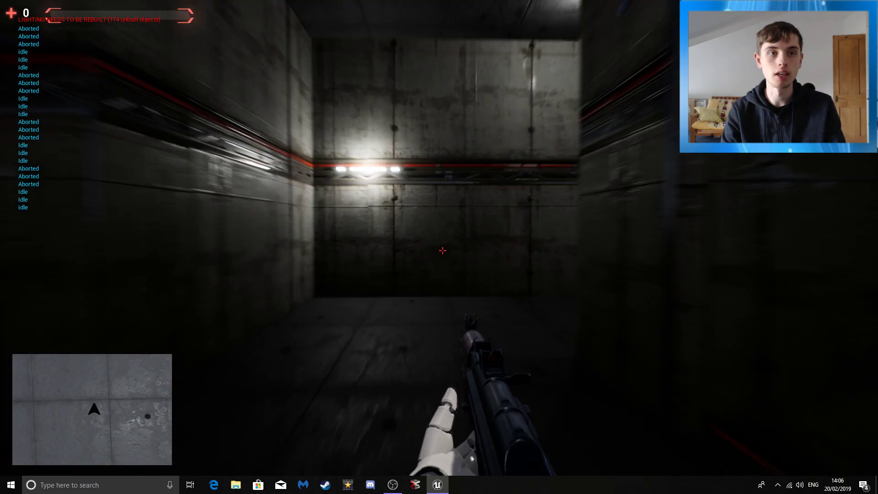
Pass the wall opening to the sky and follow the long round tunnel past its side opening to the far end.
key(w)
key(w)
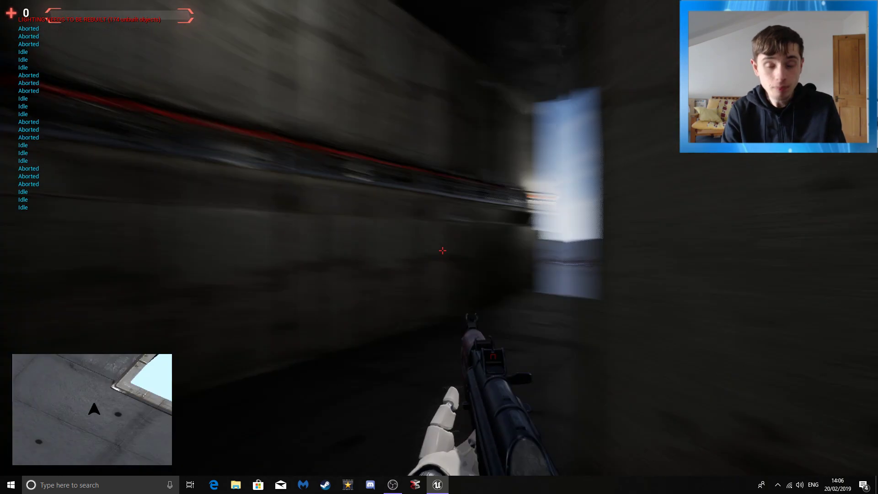
key(w)
key(w)
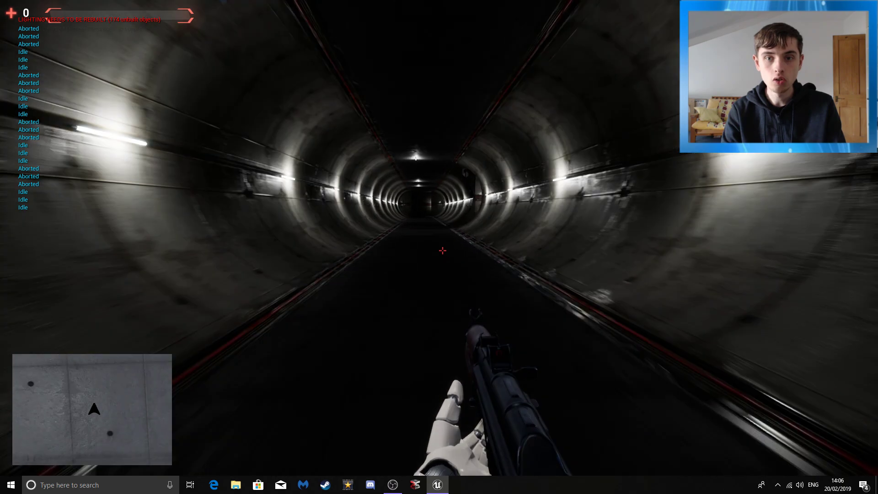
key(w)
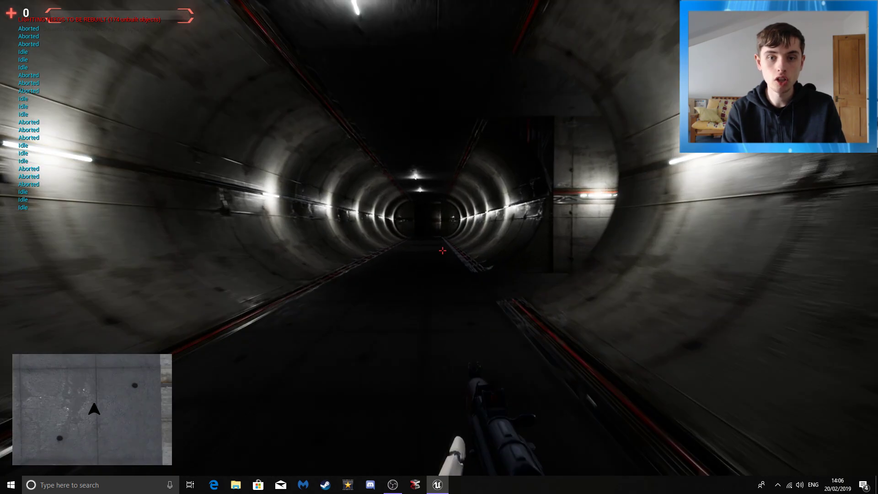
key(w)
key(w)
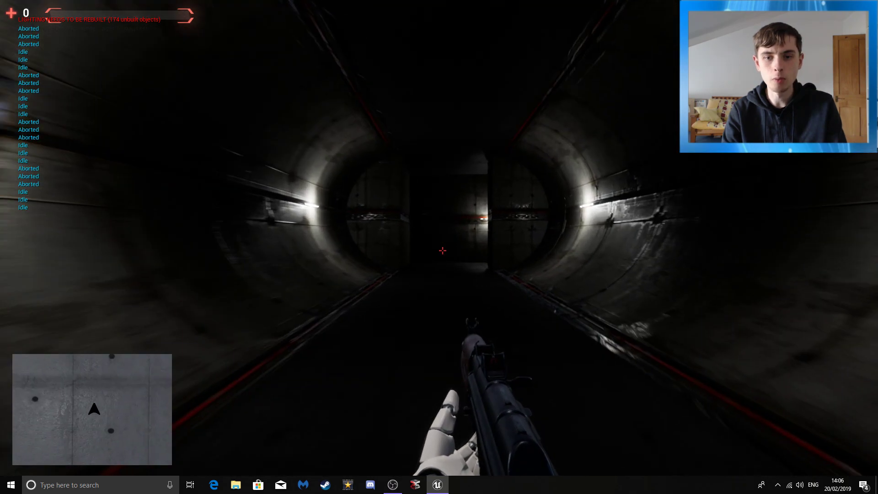
Go through the square concrete passage and along the next round tunnel to the exit between the concrete blocks.
key(w)
key(w)
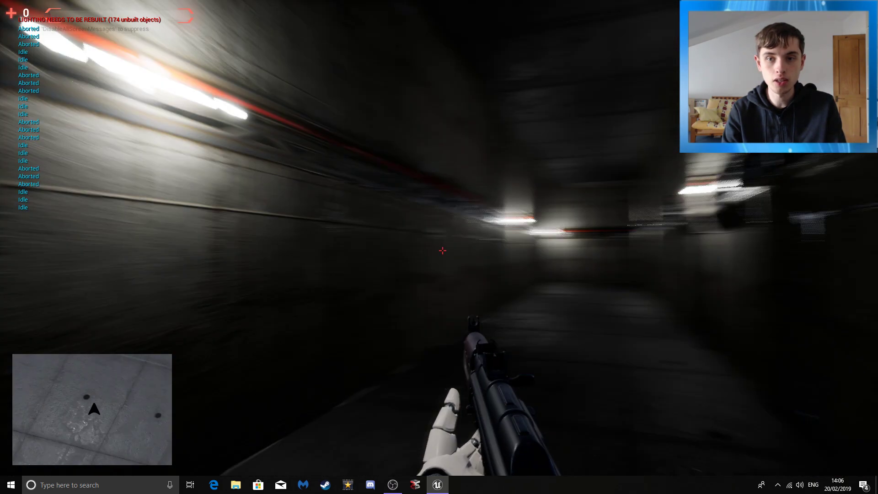
key(w)
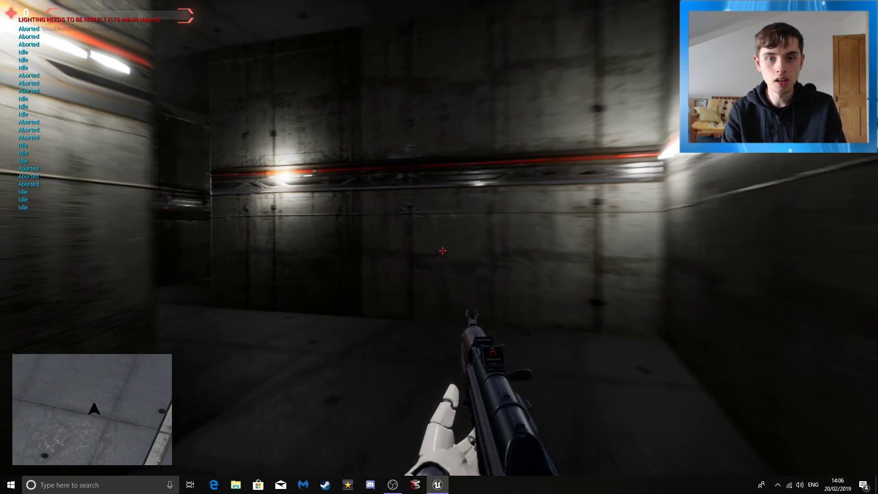
key(w)
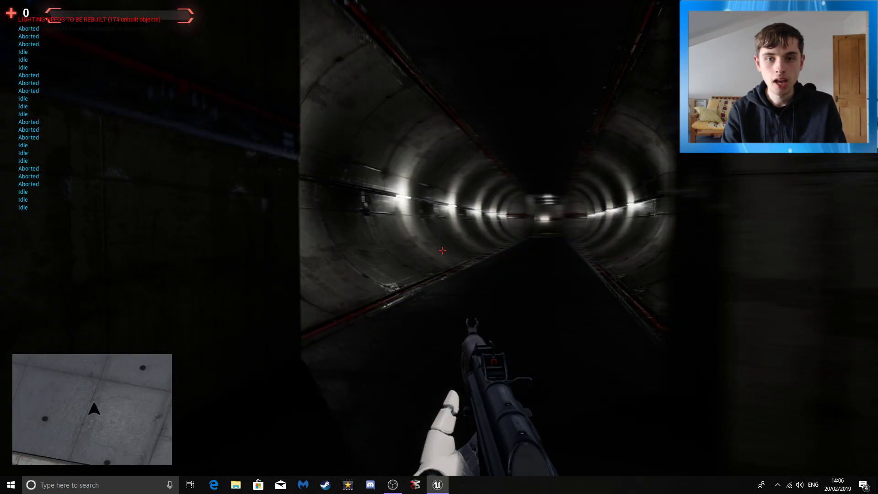
key(w)
key(w)
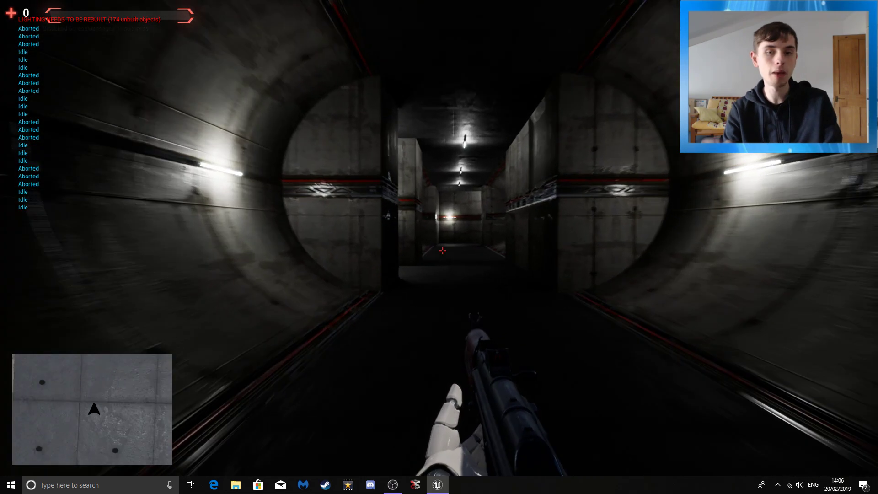
Continue through the short round tunnel, high-walled corridor and adjoining tunnel to the dark concrete hall.
key(w)
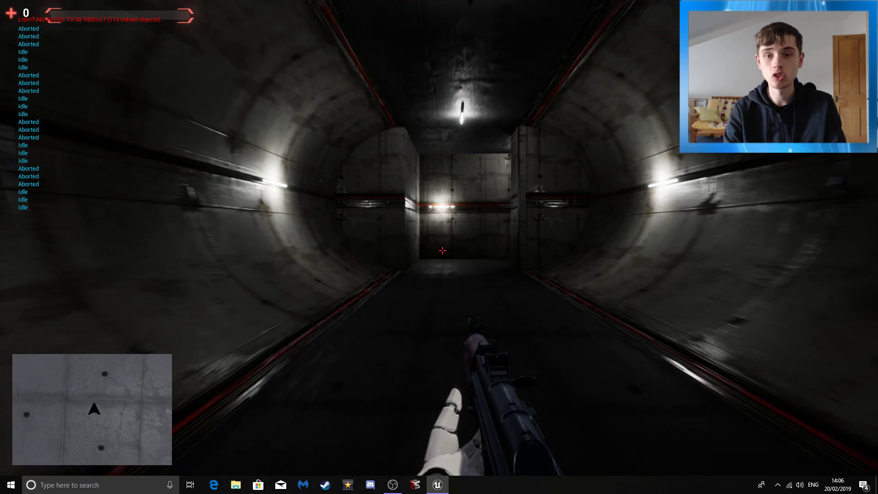
key(w)
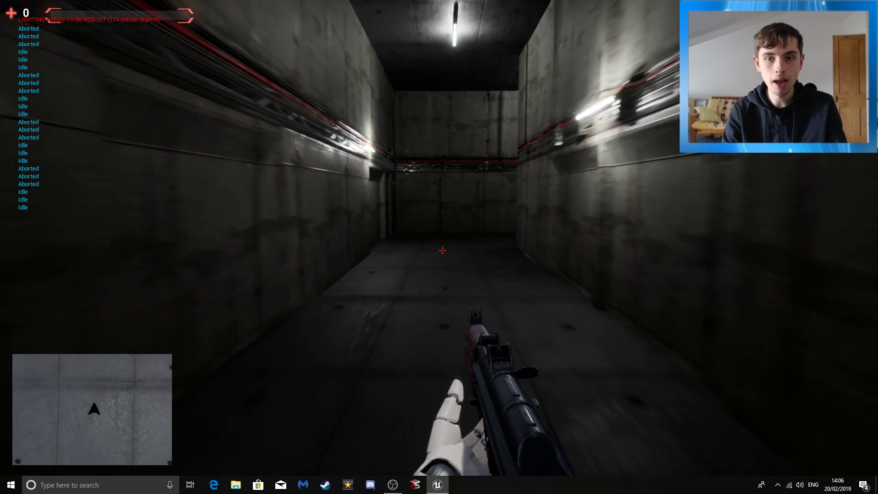
key(w)
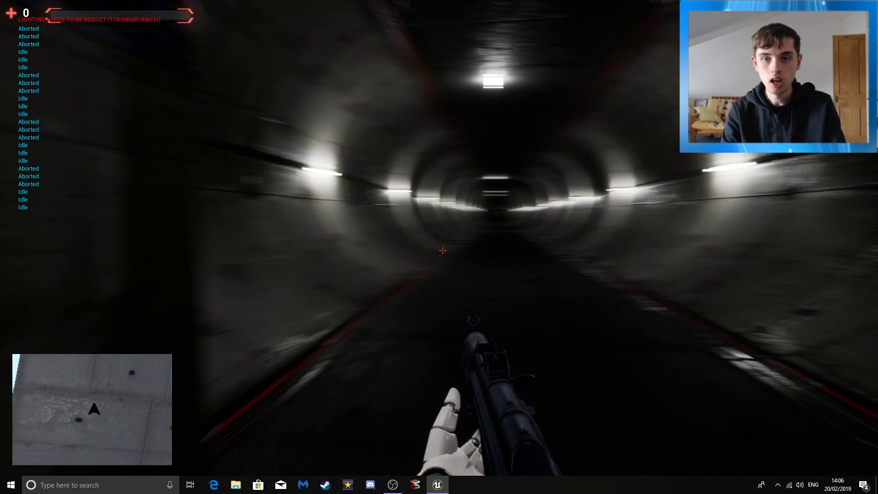
key(w)
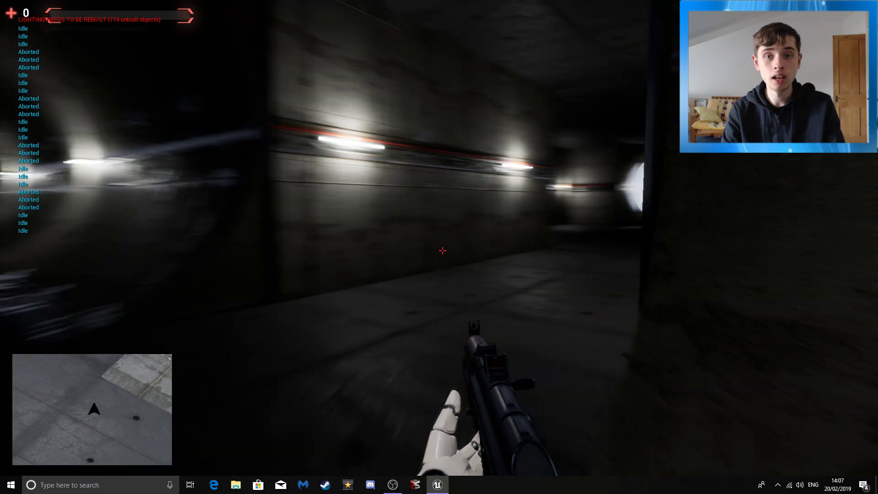
key(w)
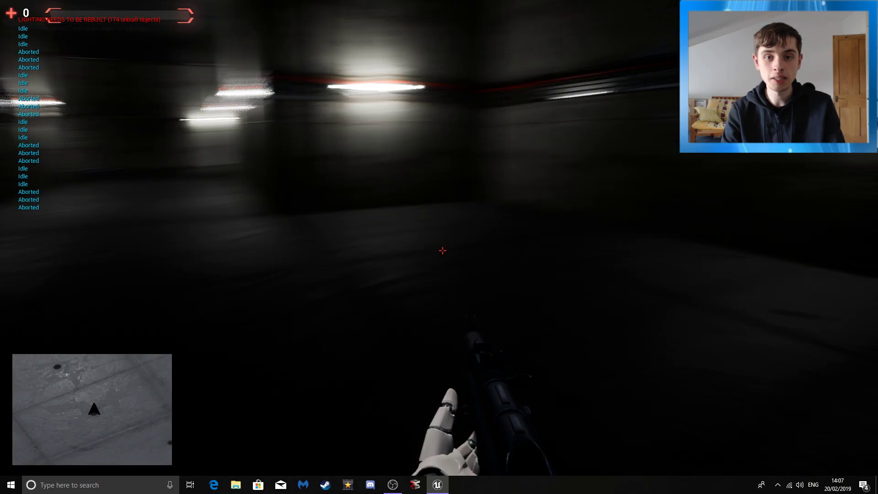
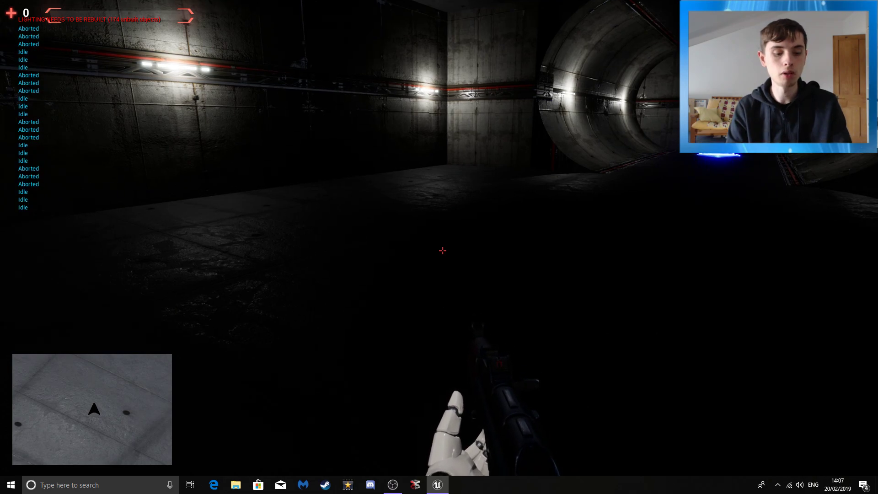
Explore the concrete passage with wall lights up to the curved tunnel wall, and turn back towards the blue portal.
key(w)
key(w)
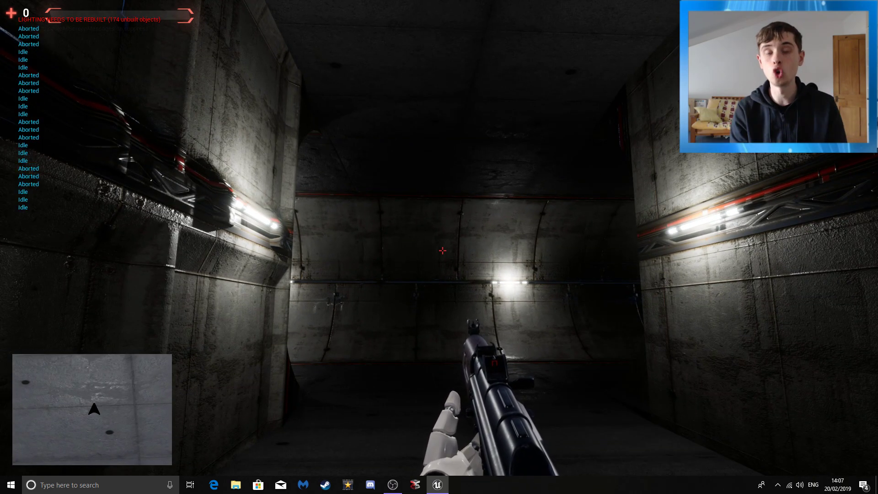
key(w)
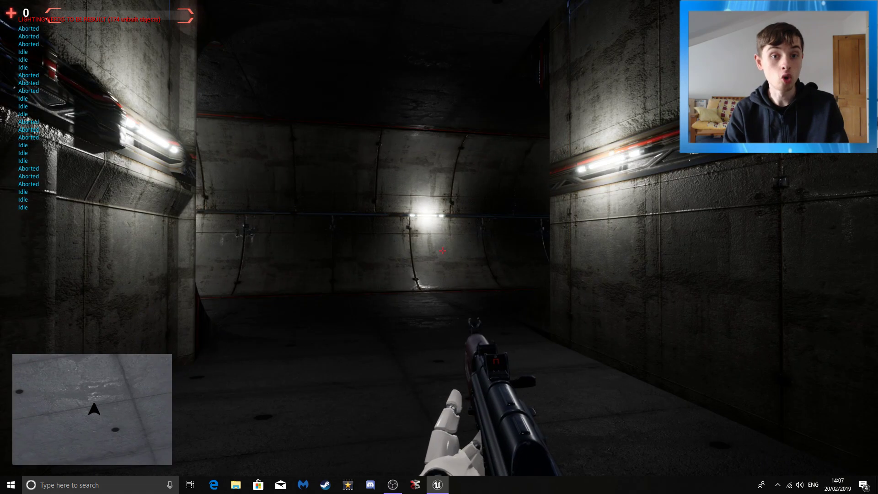
key(w)
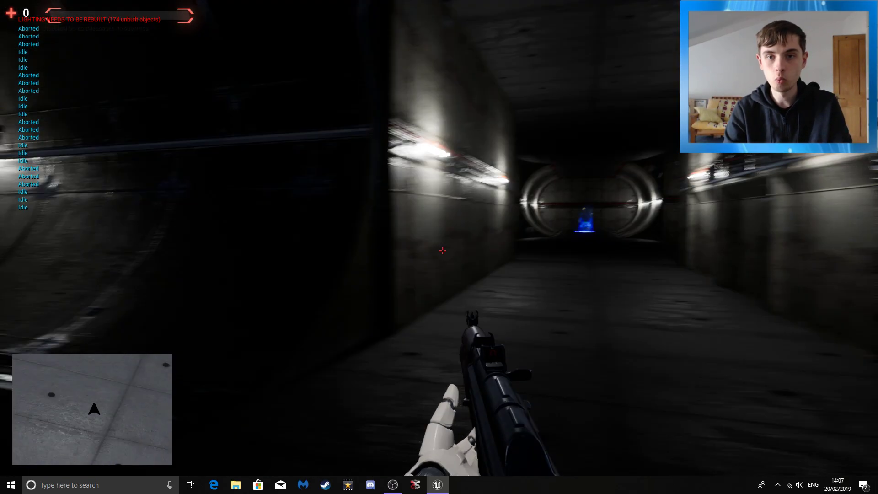
click(443, 251)
click(443, 251)
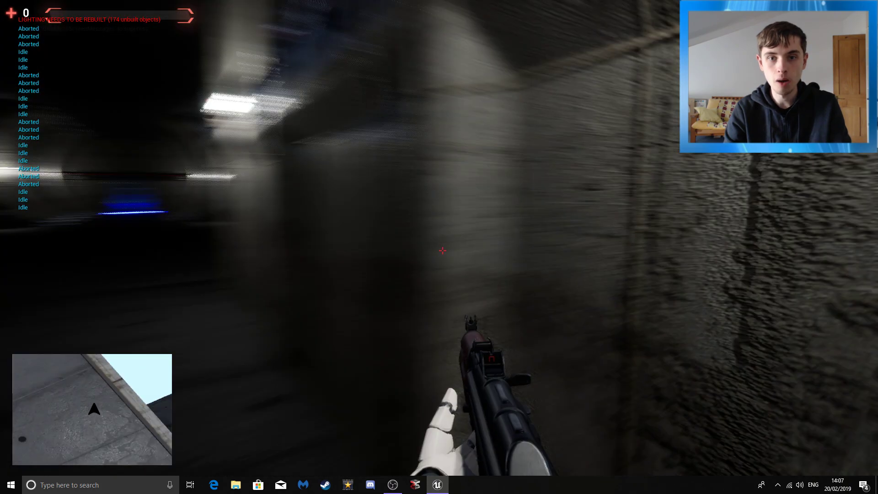
Enter the blue portal to teleport to the red shaft, drop down it and walk across the hangar floor.
key(w)
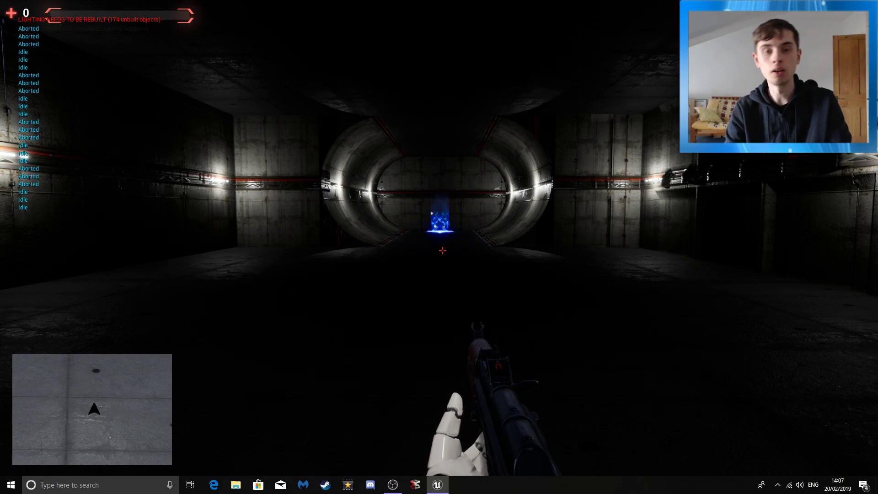
key(w)
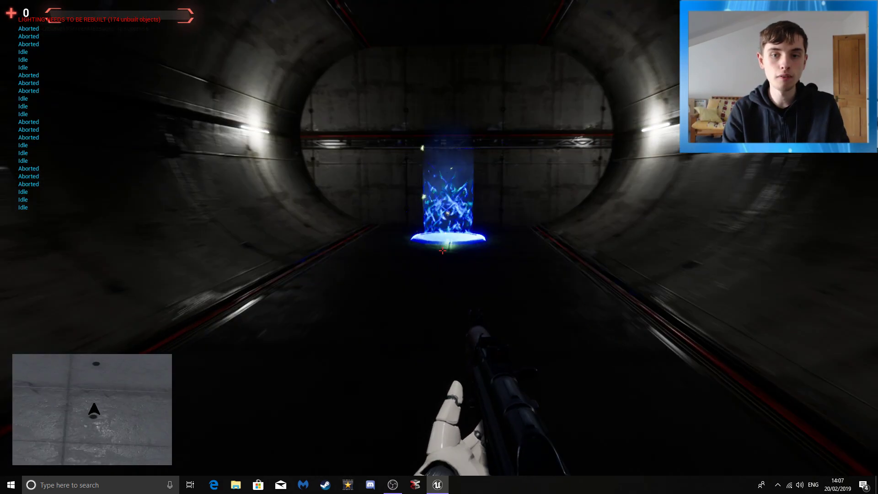
key(w)
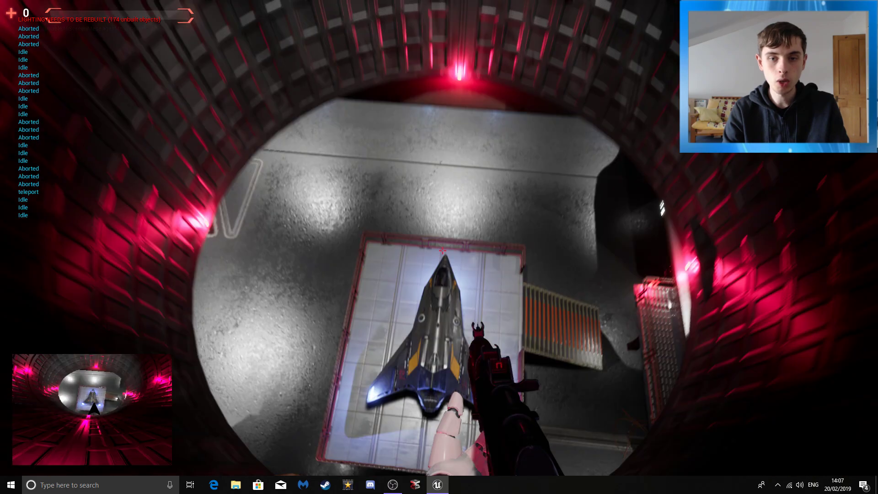
key(w)
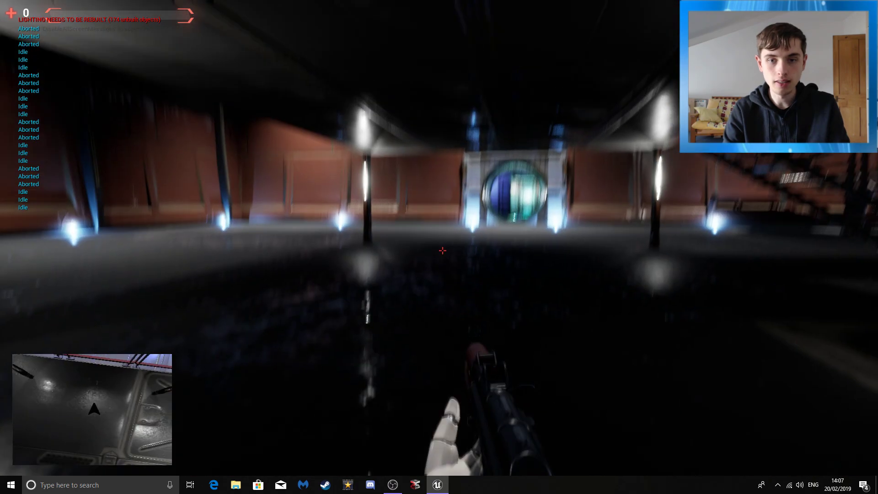
key(w)
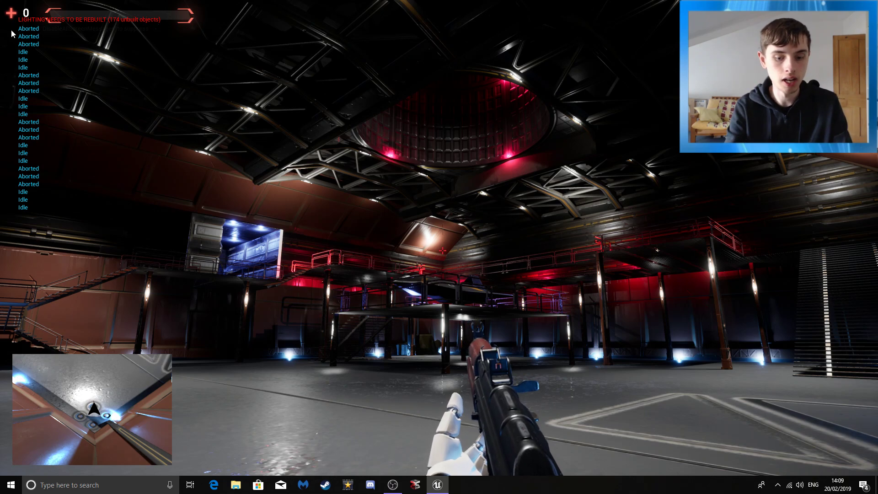
Stop the play session and fly the editor view from the hangar into the blue-lit corridor.
key(Escape)
right_drag(183, 154, 170, 138)
key(w)
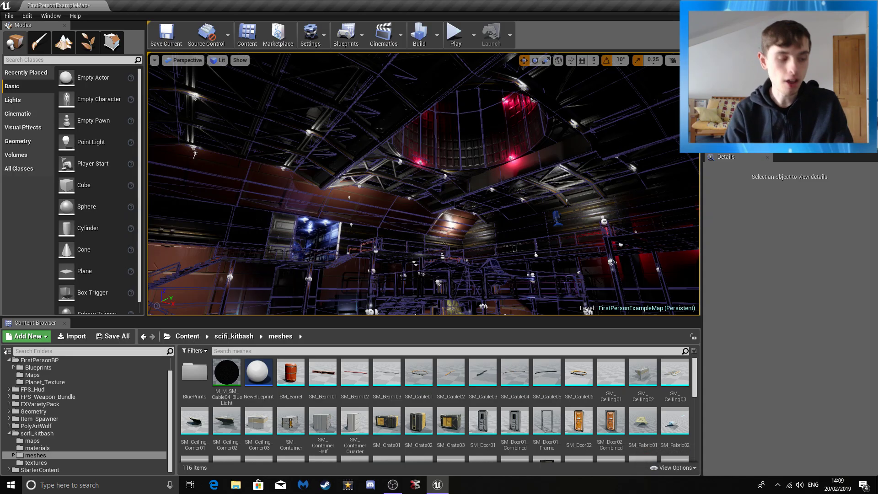
right_drag(387, 199, 368, 217)
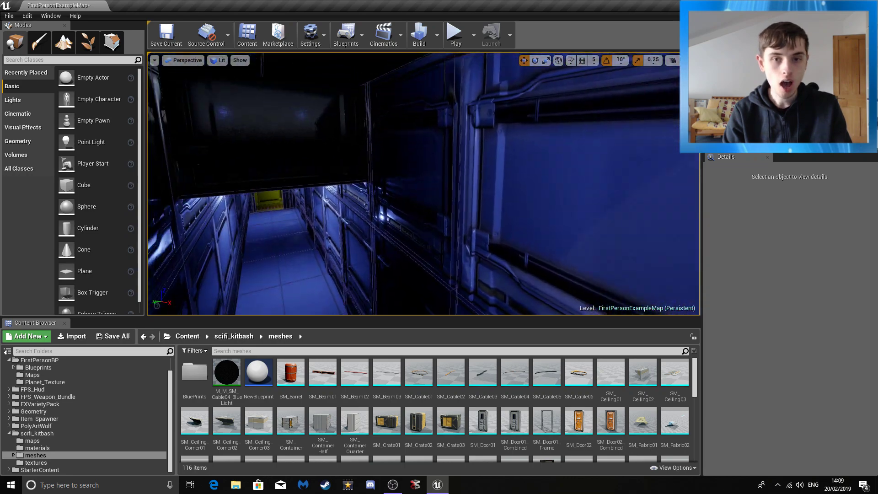
Fly back and forth along the blue corridor to examine its wall panels, ceiling lights and round doorway.
key(w)
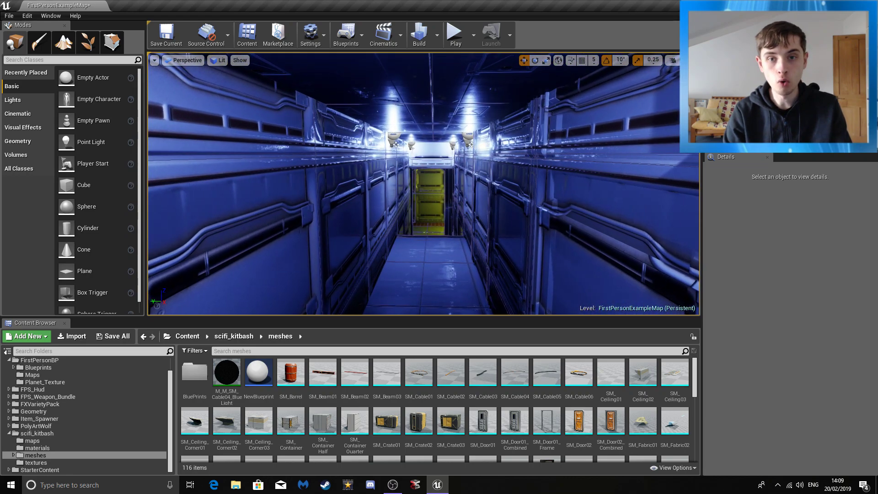
key(w)
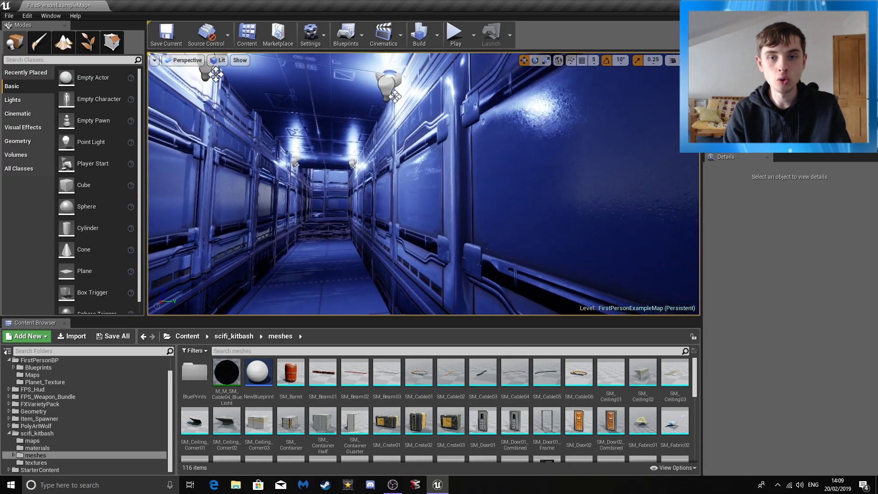
key(w)
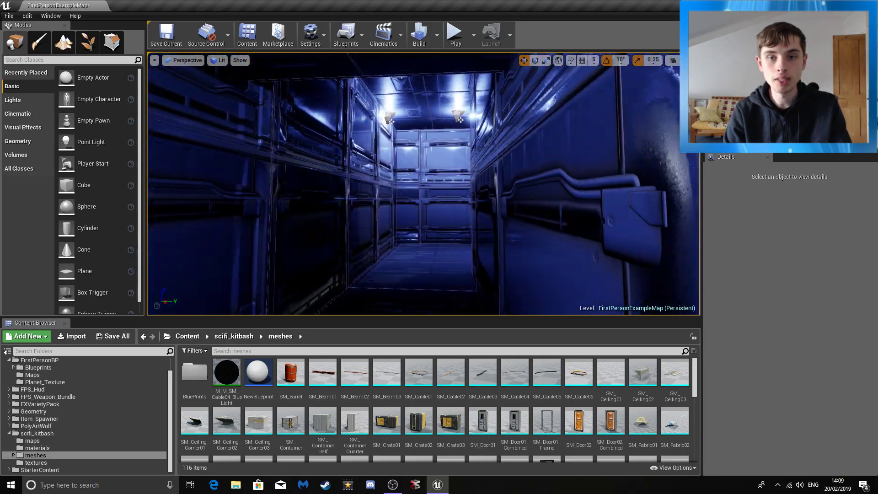
key(s)
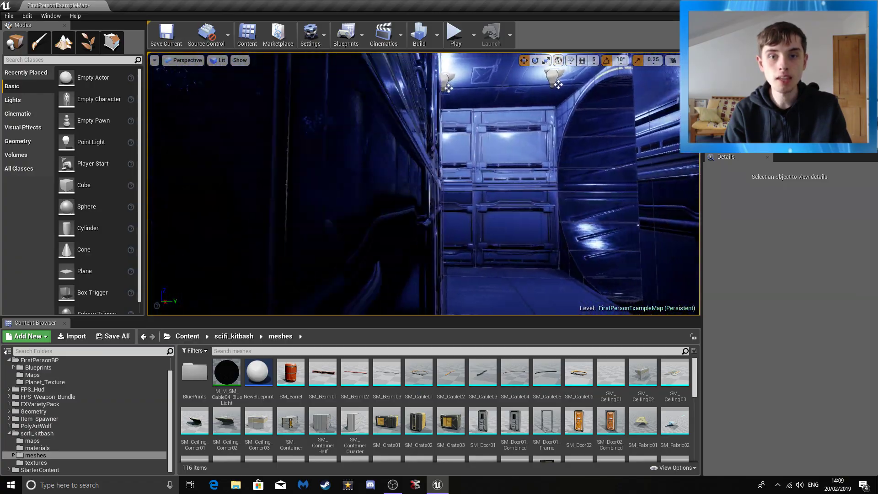
key(w)
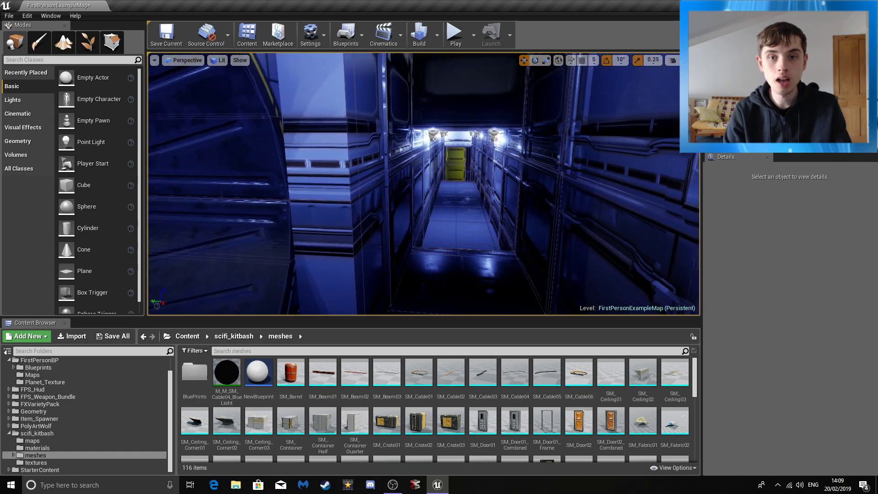
Fly from the blue corridor into the hangar and examine the spacecraft on its railed platform from several angles and from above.
key(w)
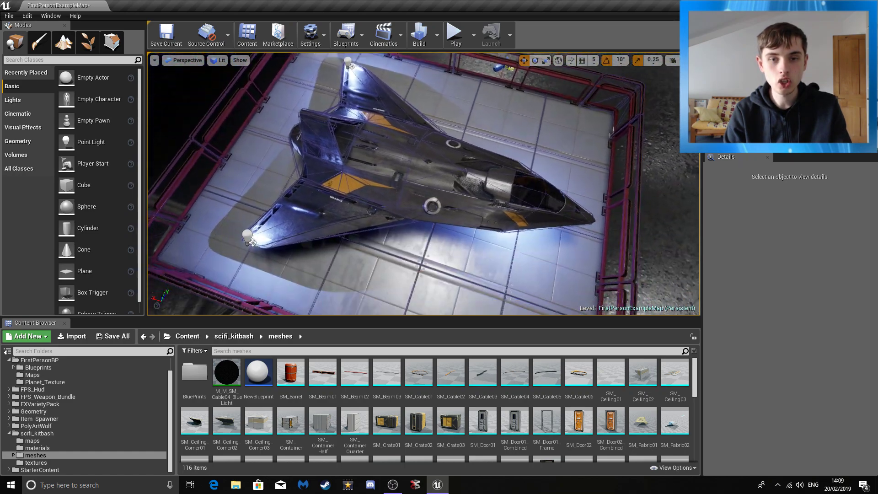
key(w)
right_drag(423, 184, 567, 184)
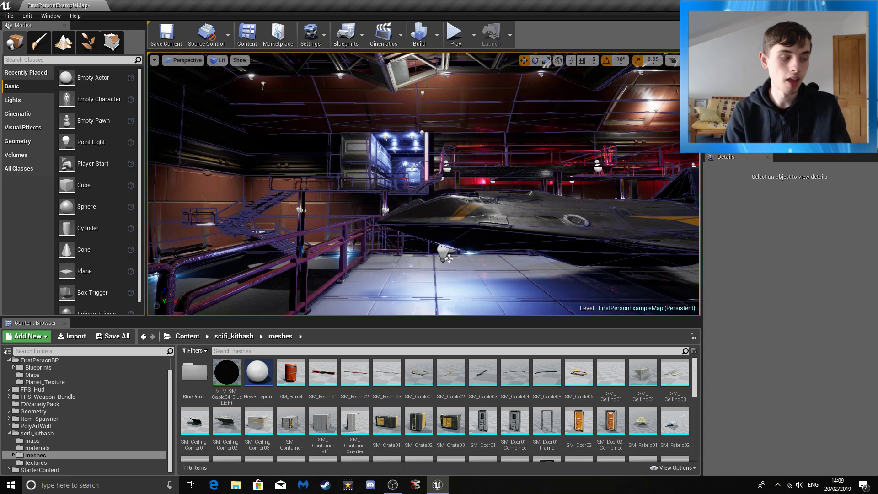
right_drag(567, 184, 567, 164)
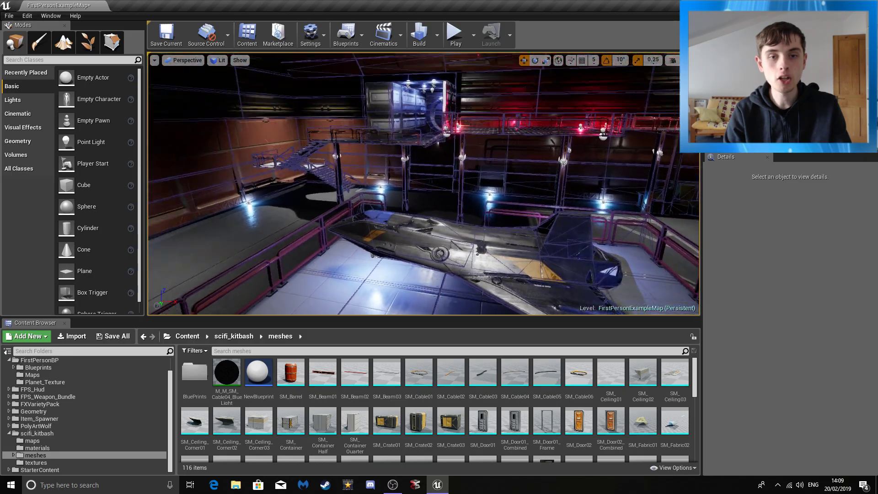
right_drag(423, 184, 398, 181)
key(s)
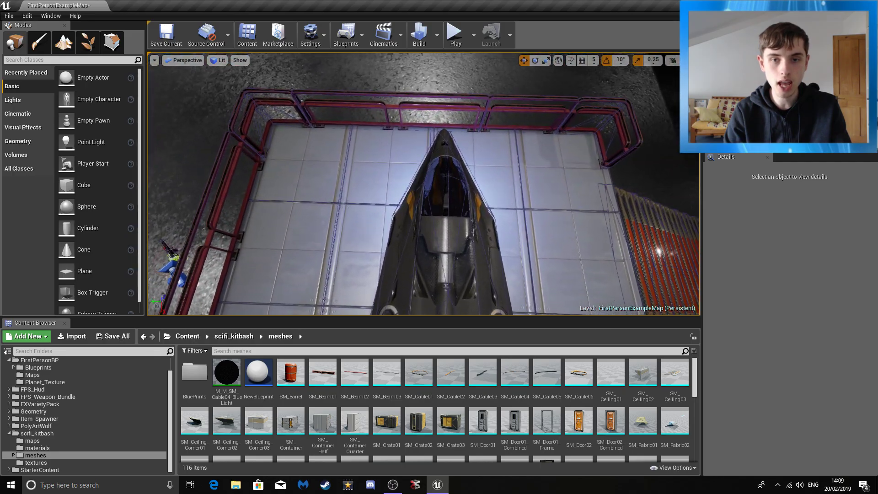
right_drag(423, 184, 293, 183)
key(s)
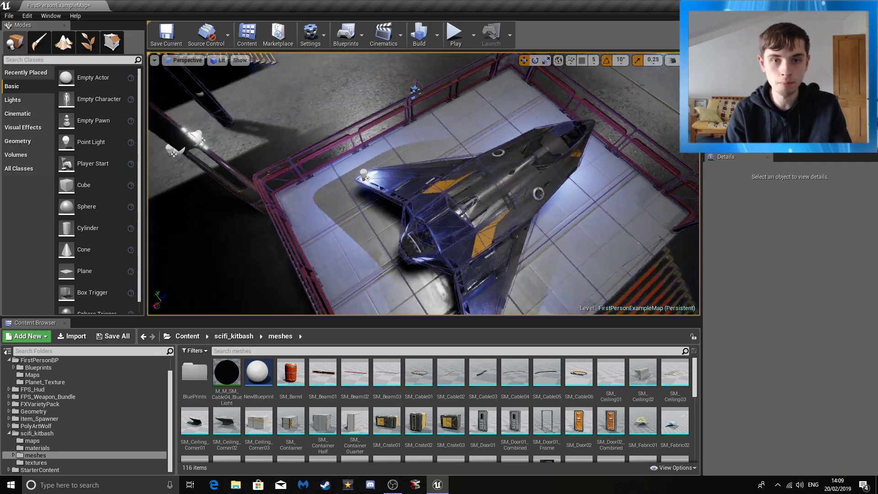
key(w)
right_drag(424, 184, 423, 87)
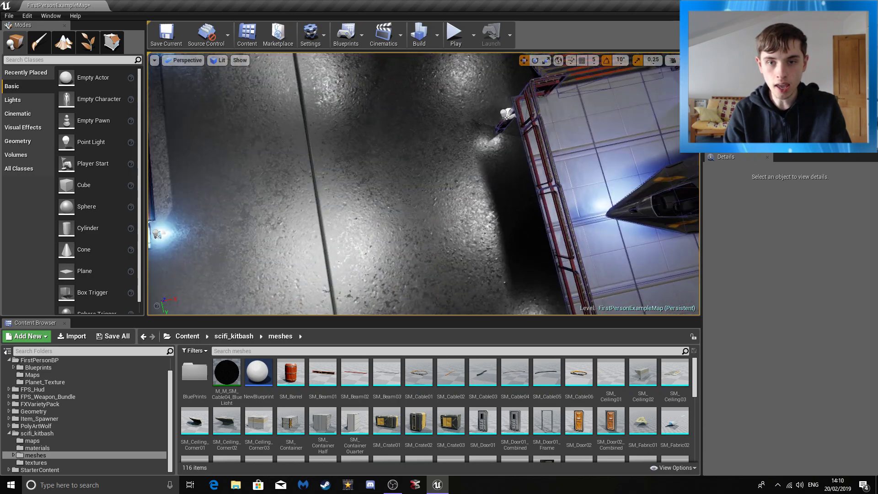
Look around the hangar floor, round doorway, raised platforms, ceiling and orange wall panels to review their lighting.
right_drag(423, 184, 366, 123)
right_drag(386, 198, 386, 198)
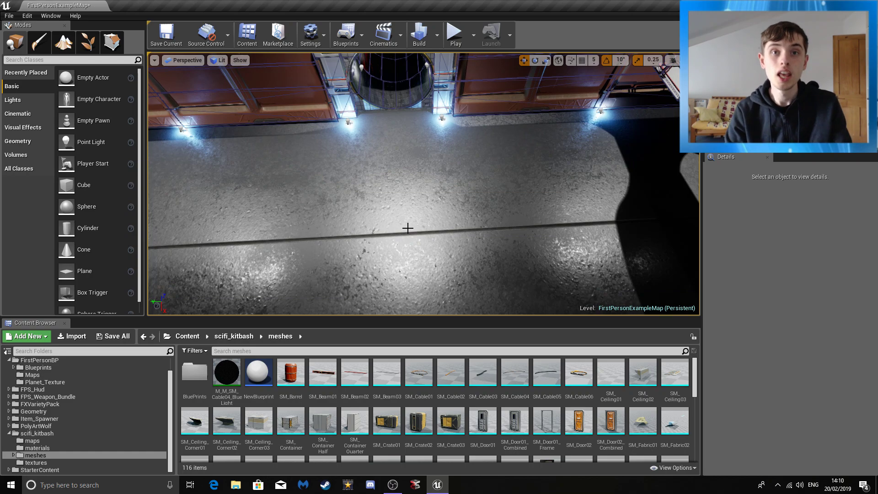
right_drag(424, 184, 540, 133)
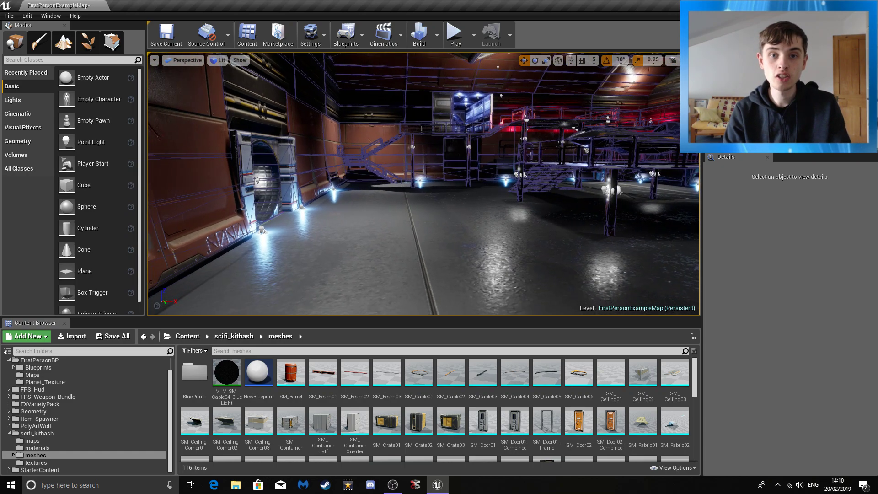
right_drag(423, 184, 433, 233)
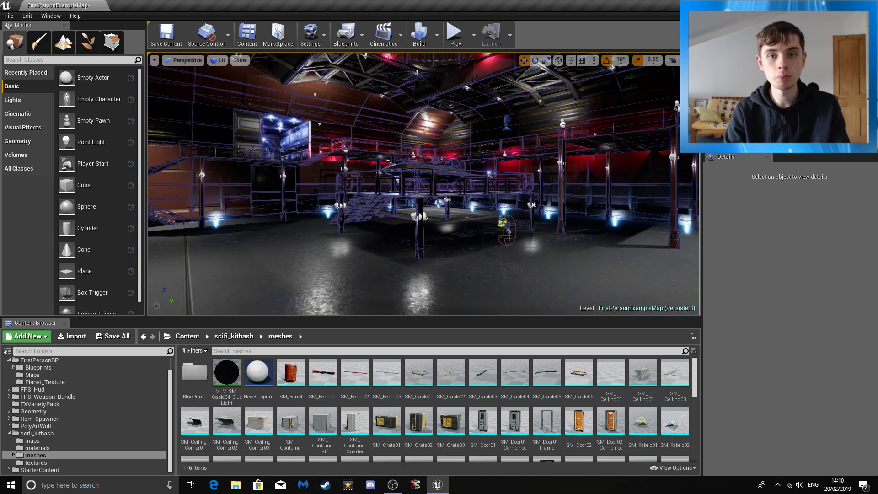
key(w)
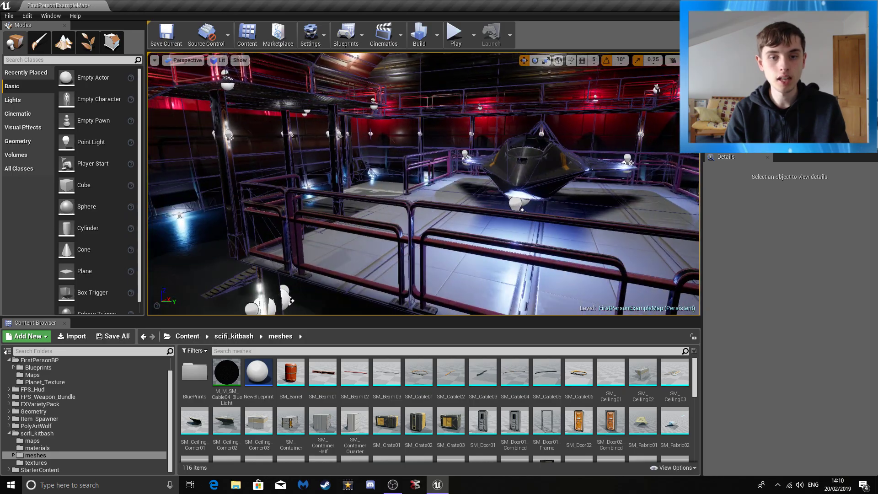
right_drag(424, 183, 515, 203)
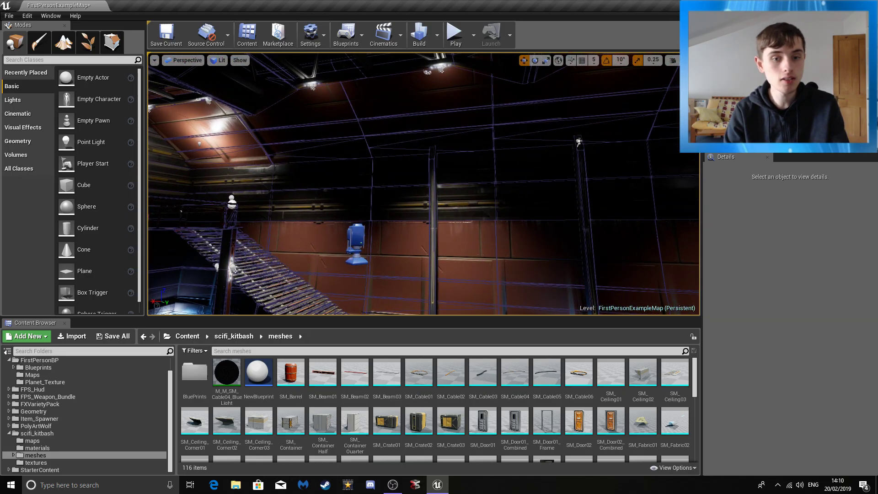
right_drag(424, 183, 501, 178)
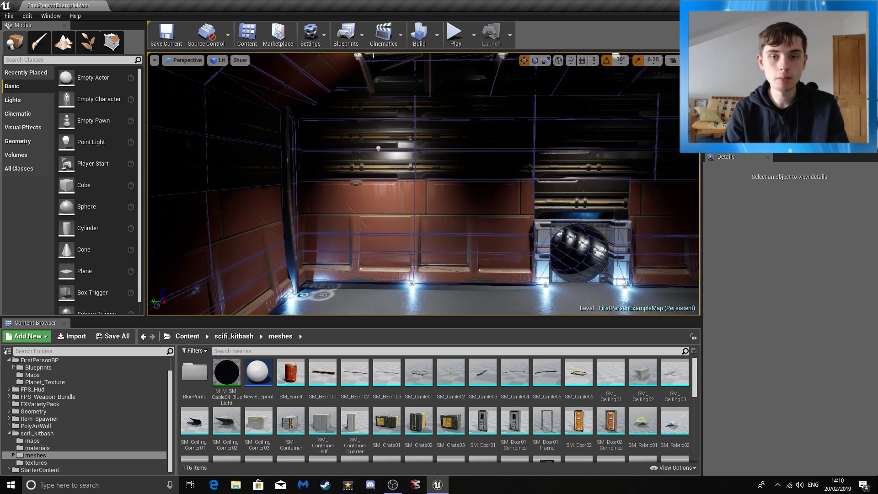
Fly through the crate storage area and along the blue hall with the stairs up to the yellow doorway.
right_drag(424, 183, 442, 219)
key(w)
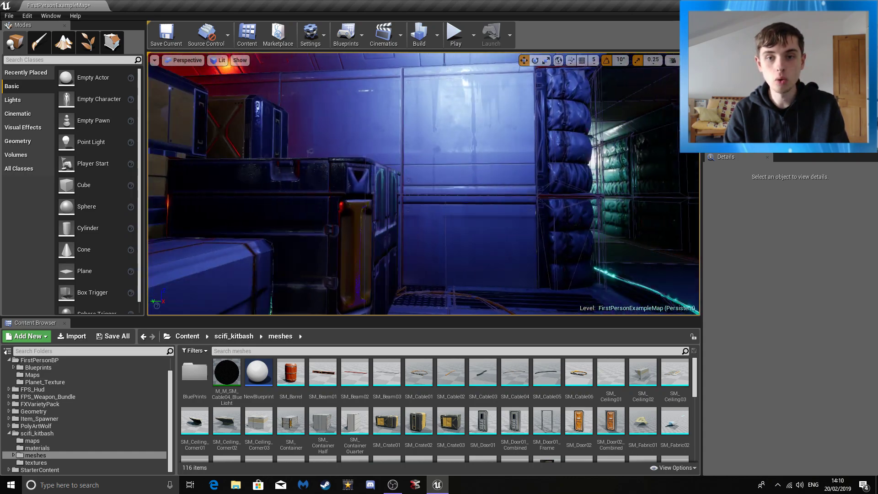
right_drag(424, 183, 515, 183)
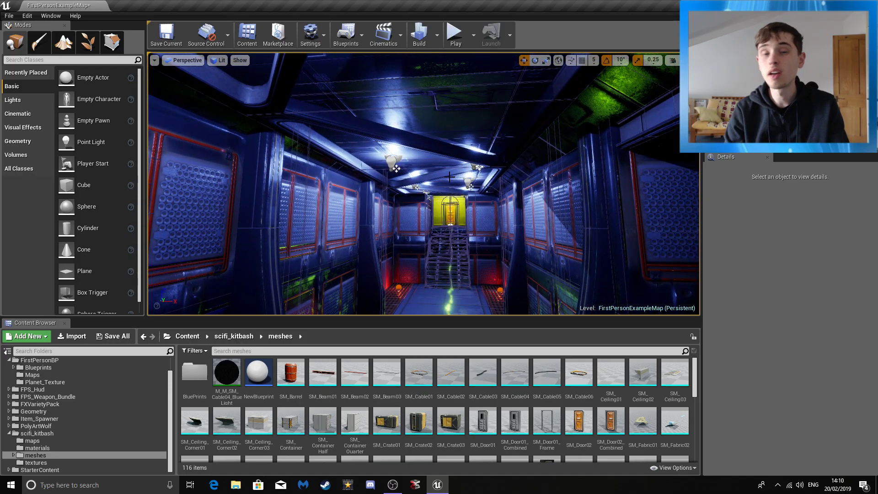
right_drag(450, 177, 587, 183)
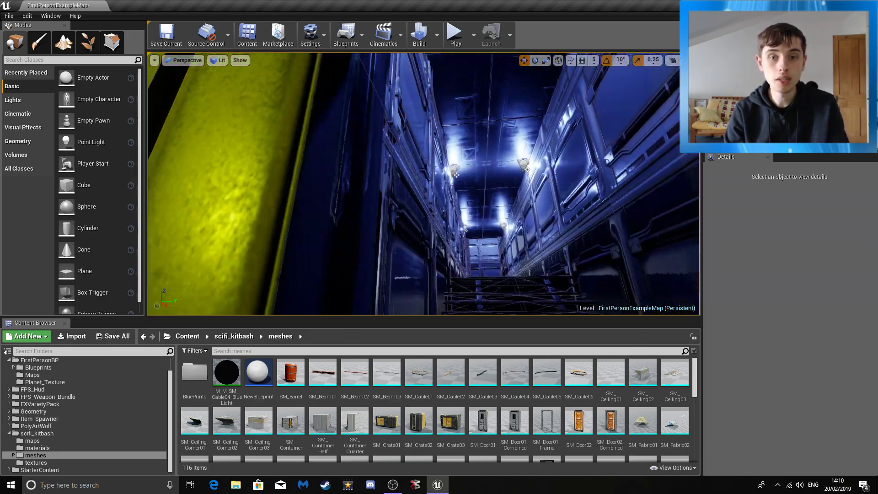
Fly outside the corridors and examine how their modular wall panels are assembled alongside the hangar.
right_drag(423, 184, 450, 199)
key(w)
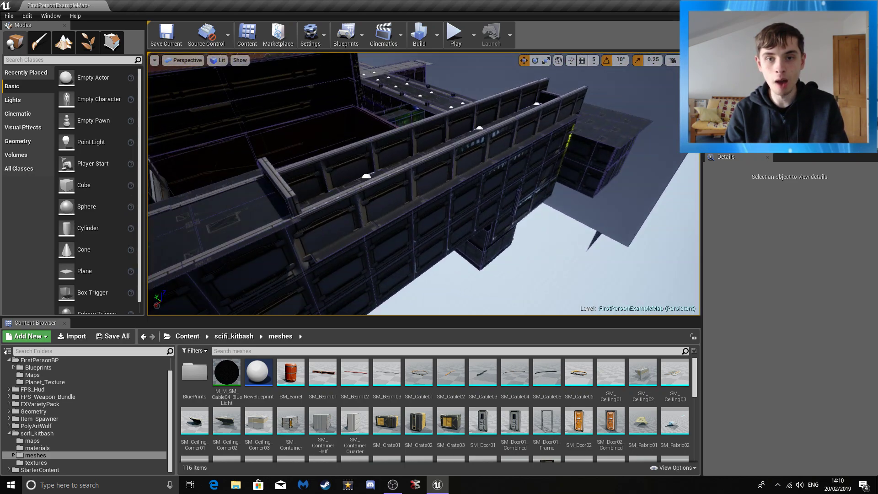
right_drag(424, 184, 503, 196)
key(s)
right_drag(423, 184, 311, 181)
key(w)
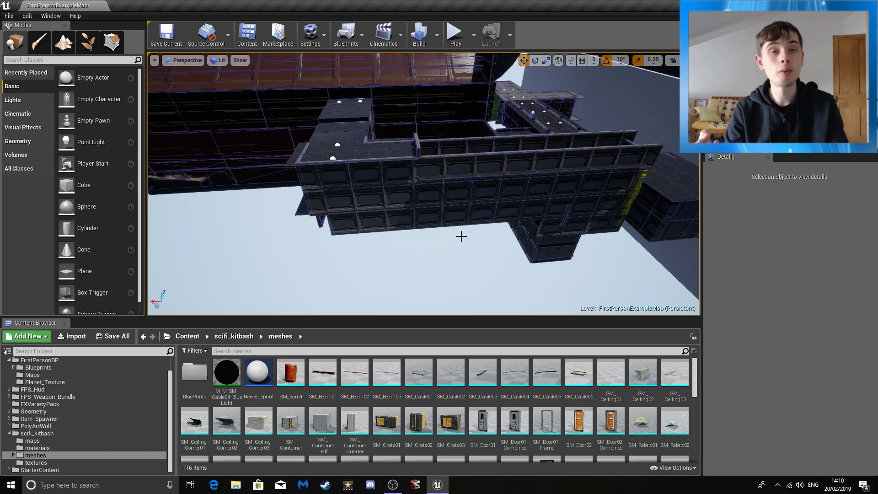
Fly back into the blue corridor and on to the dark hall with the large white sphere, selecting Cube8 along the way.
right_drag(453, 239, 315, 182)
key(w)
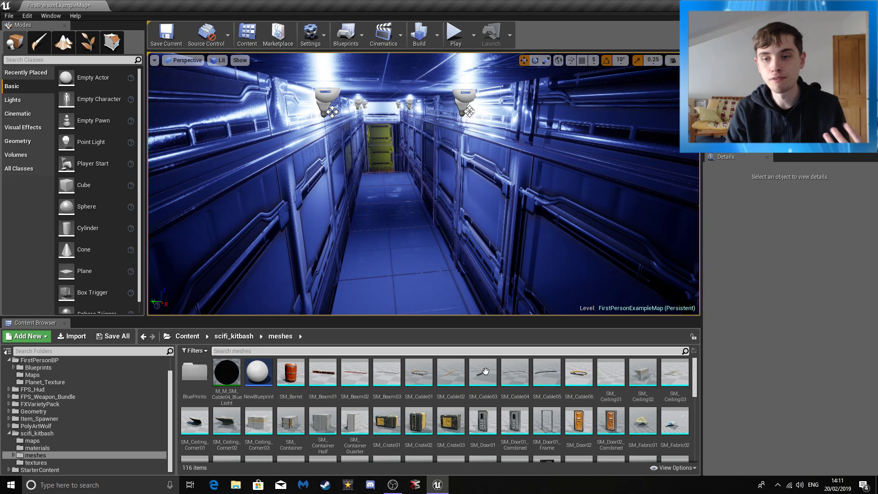
scroll(591, 403, down, 1)
right_drag(503, 247, 445, 281)
key(w)
key(w)
key(w)
key(w)
key(w)
key(w)
key(w)
click(467, 239)
right_drag(467, 240, 515, 166)
key(w)
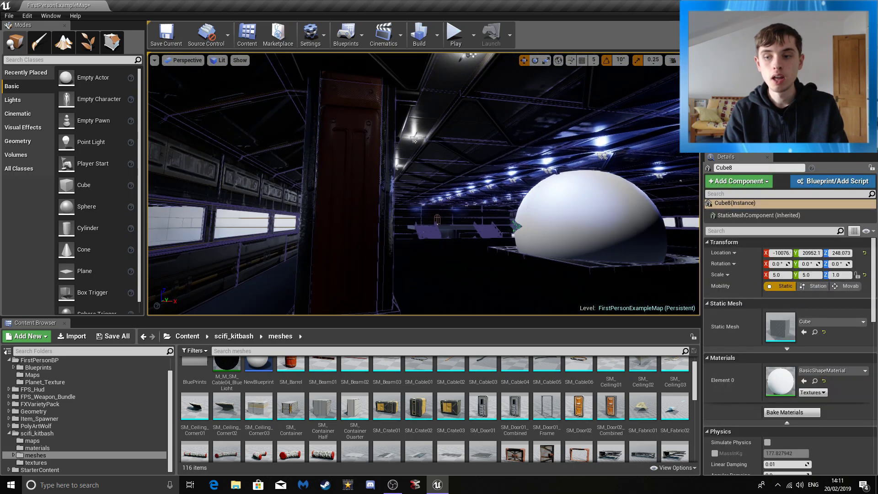
Fly out past the floating platforms and glowing purple crystal to the round wood-textured arena with the central column.
key(w)
right_drag(423, 183, 405, 176)
key(w)
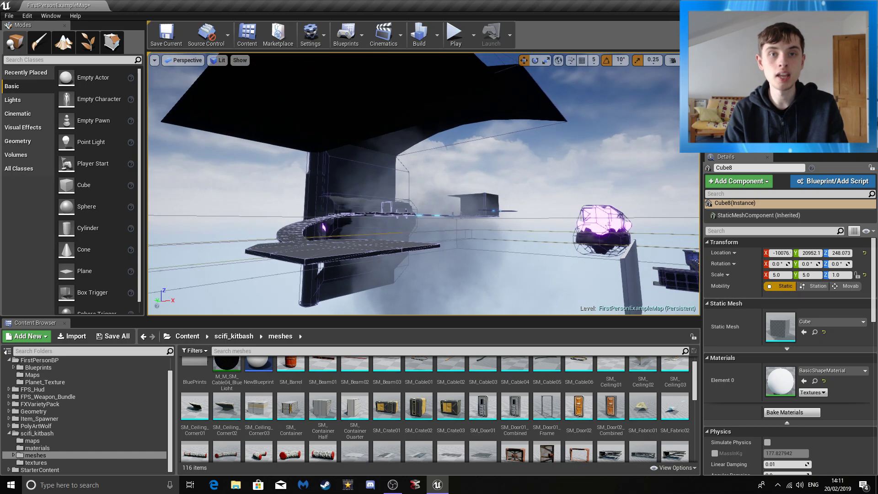
key(w)
right_drag(423, 183, 512, 188)
key(w)
right_drag(443, 223, 482, 224)
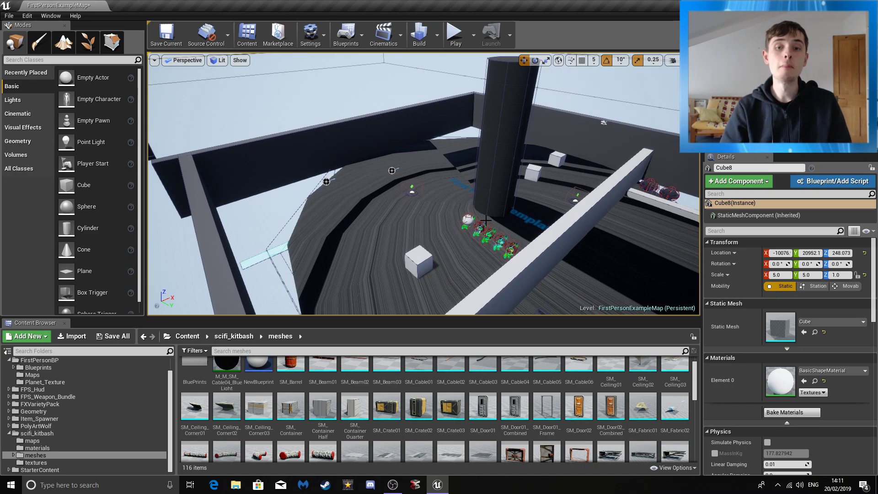
Fly from the arena back to the hangar and pull back to an overview of the spacecraft platform and walkways.
right_drag(477, 221, 449, 219)
key(w)
key(s)
key(s)
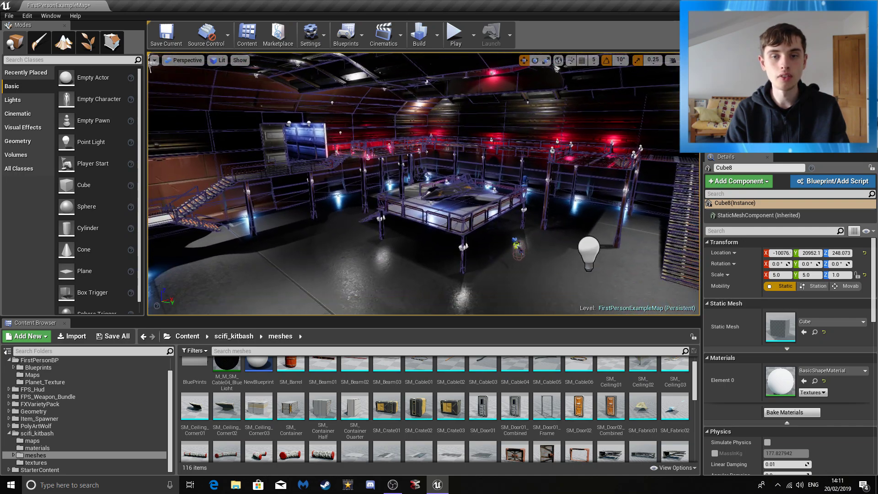